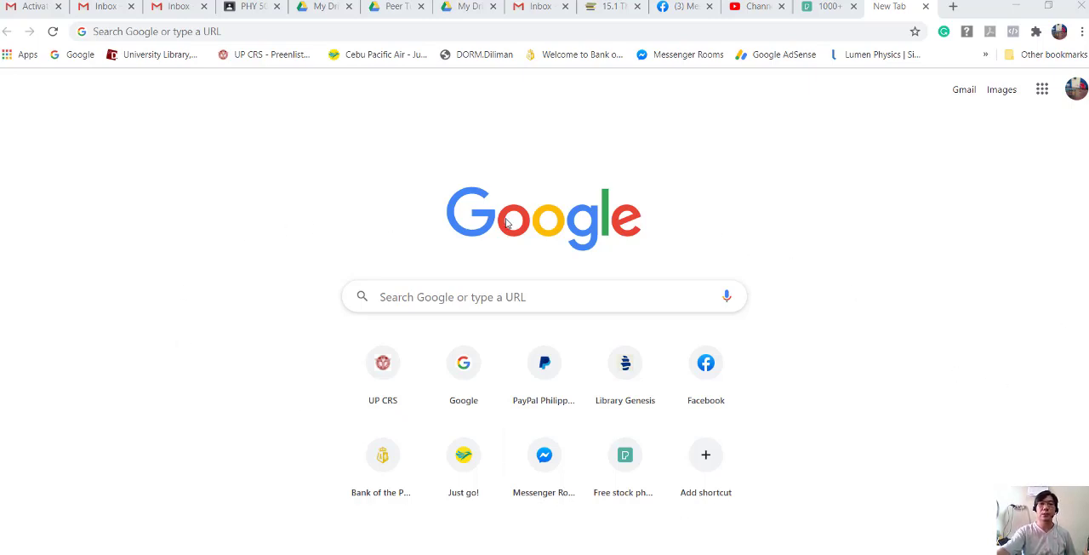
# - Open Google Classroom from the Google apps and switch to the school (.edu.ph) account
pyautogui.click(1042, 90)
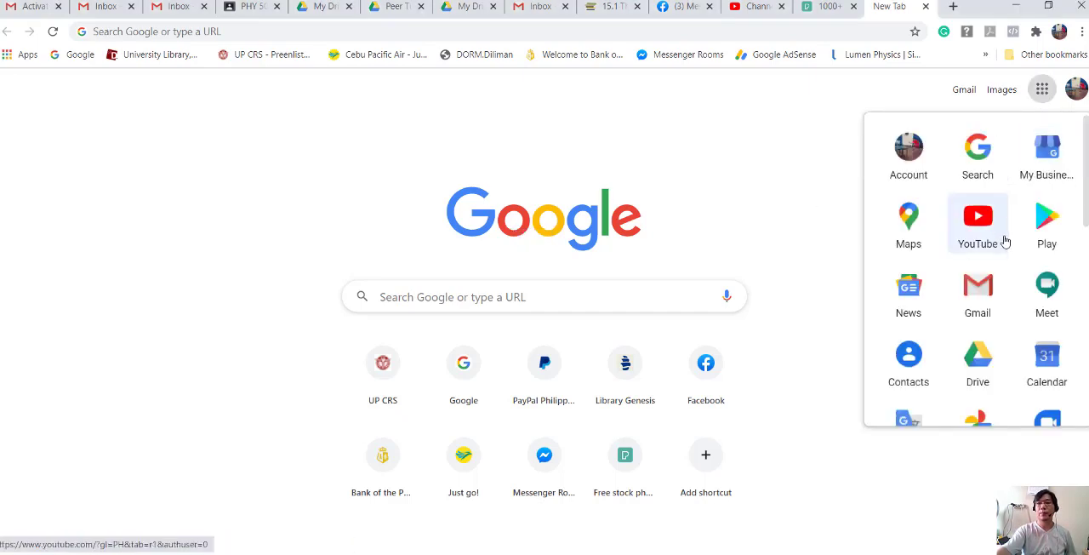
pyautogui.scroll(-5, 1005, 242)
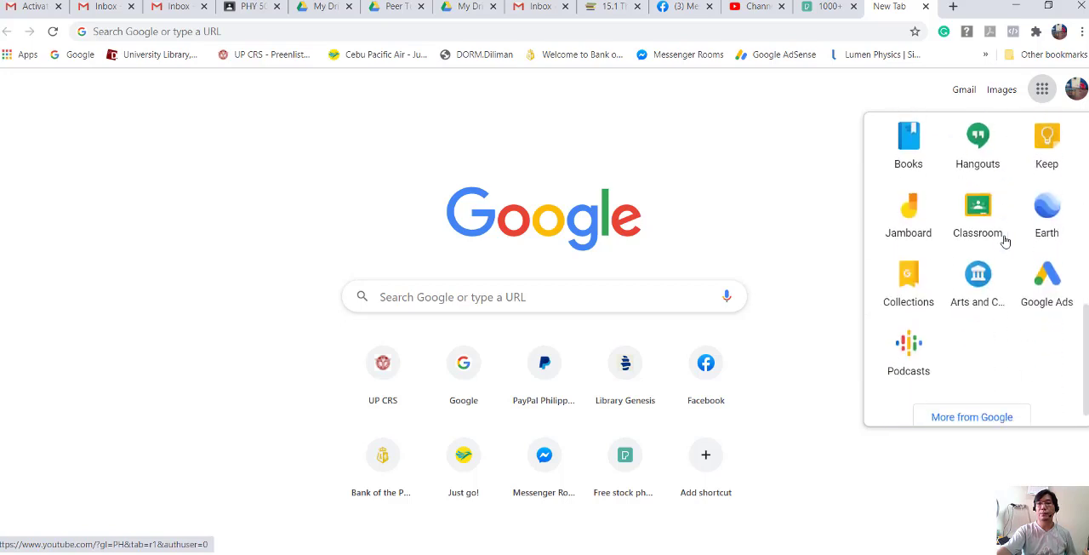
pyautogui.click(983, 219)
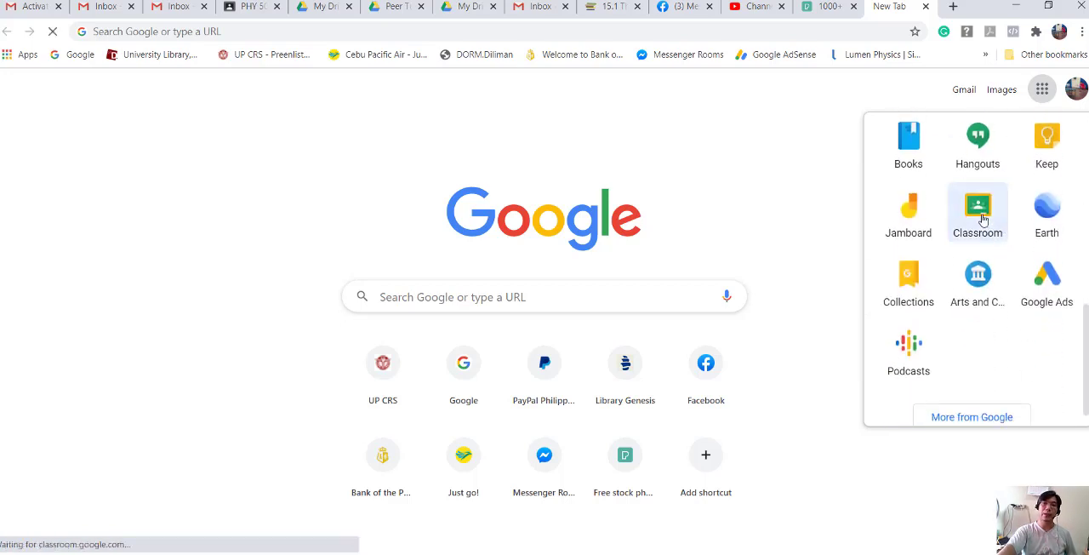
pyautogui.click(1071, 104)
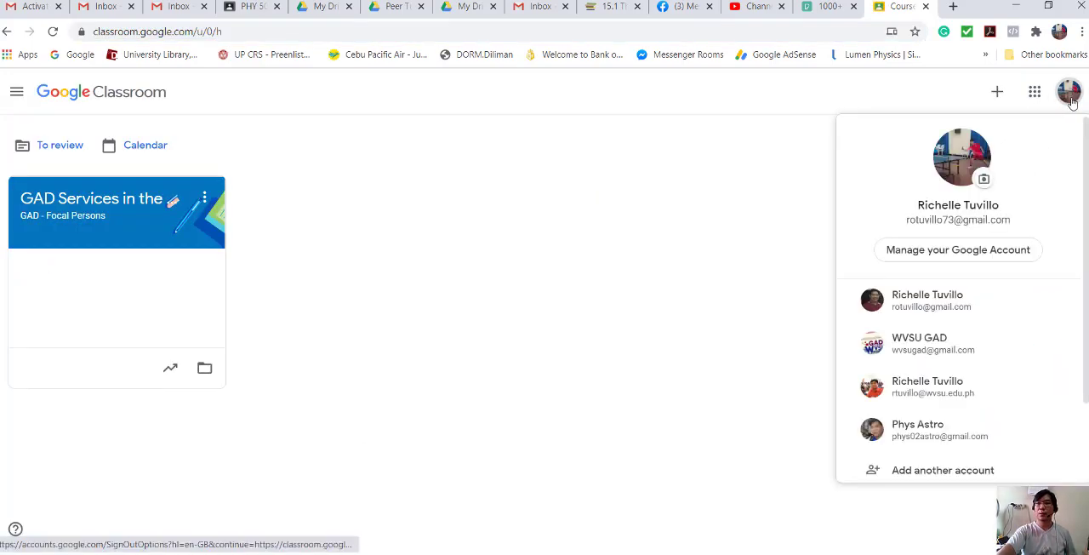
pyautogui.click(934, 394)
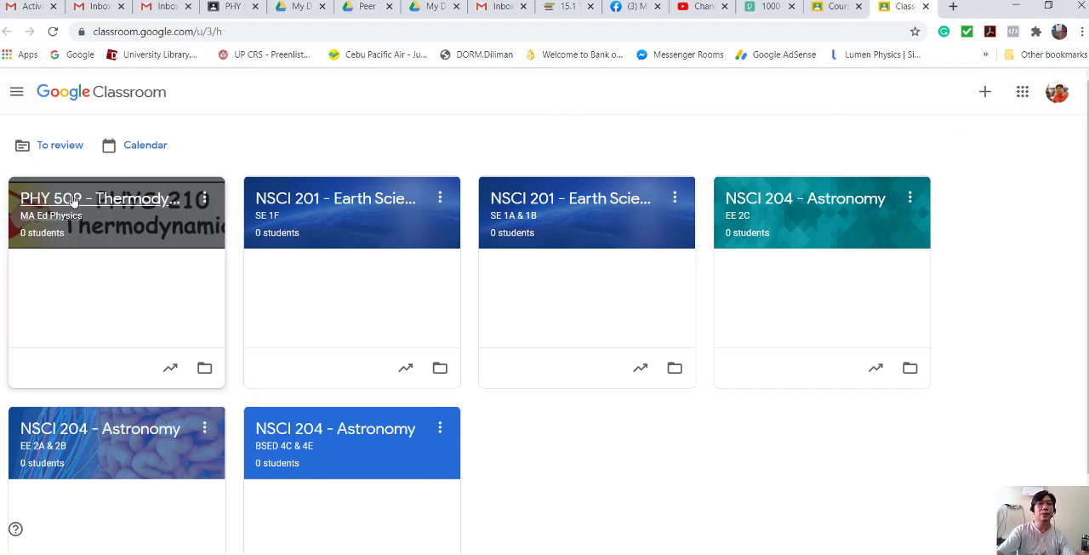
# - Start creating a new class named Phys 210 with BSED 2C as its section
pyautogui.click(982, 97)
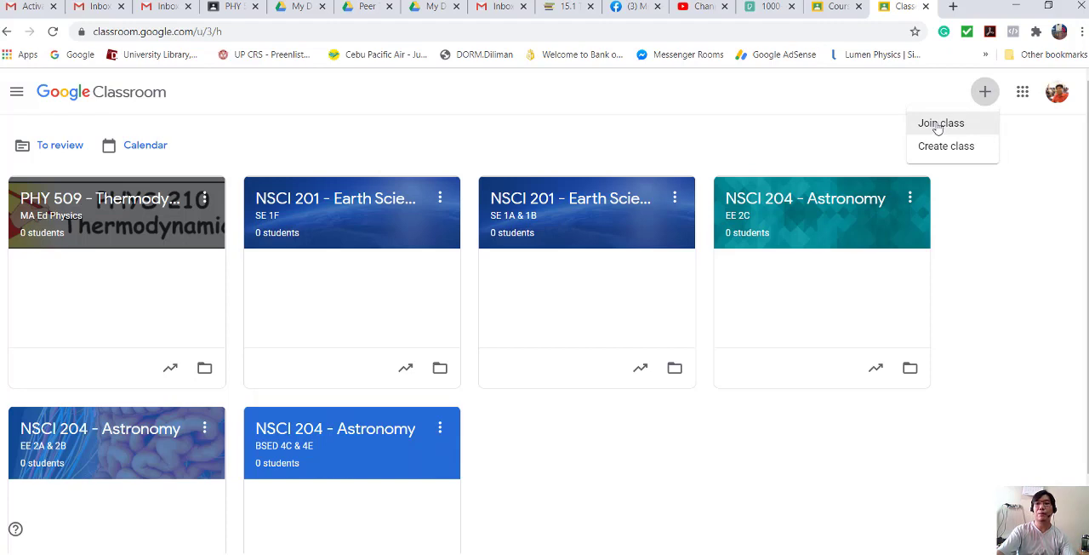
pyautogui.click(946, 147)
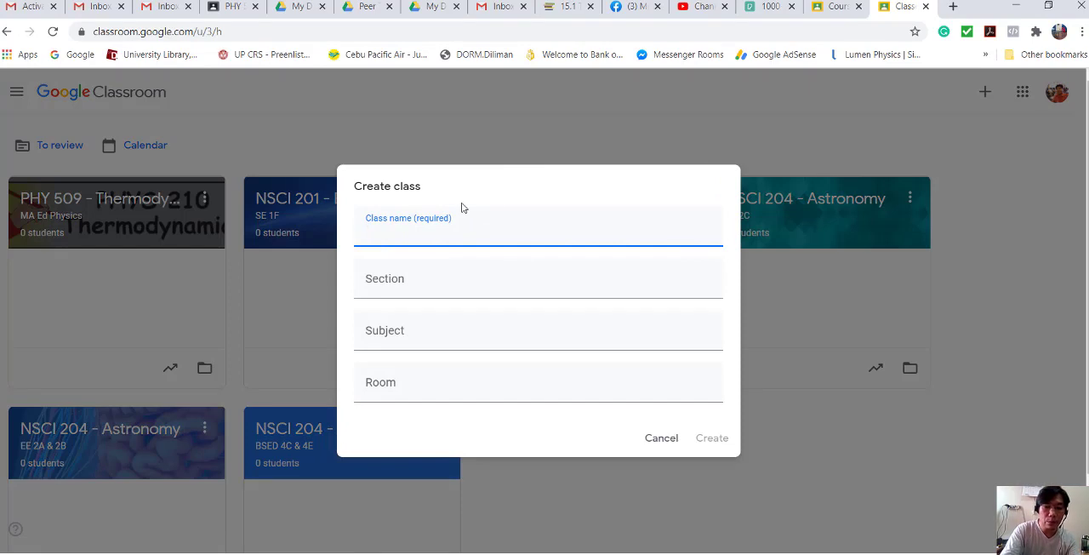
pyautogui.write('Phys')
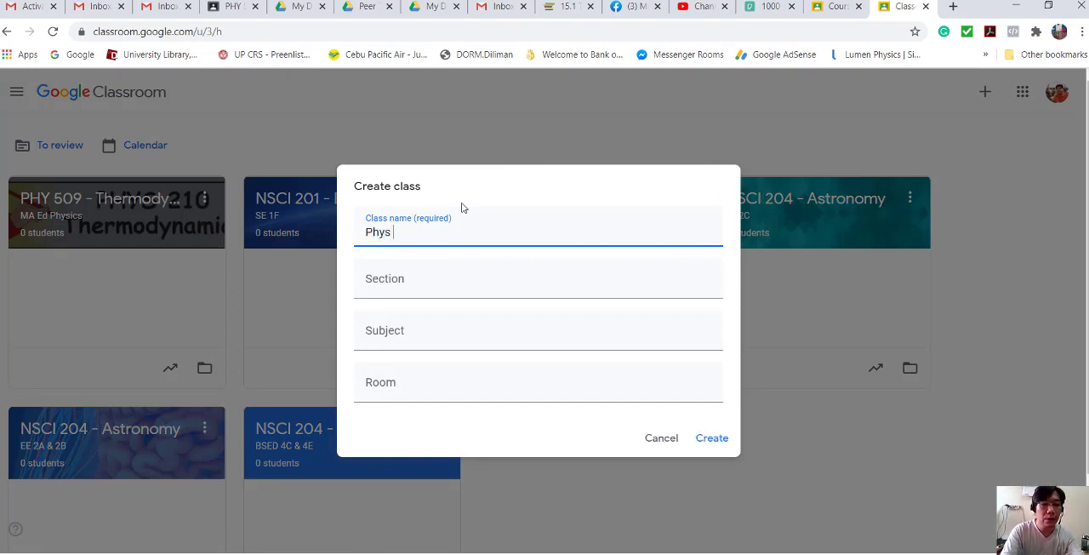
pyautogui.write(' 210')
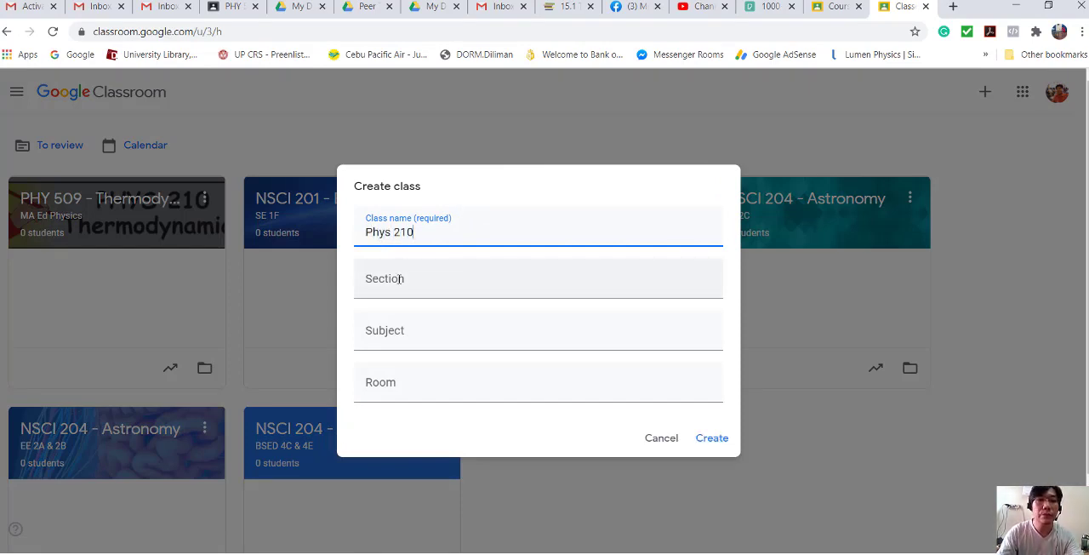
pyautogui.click(398, 280)
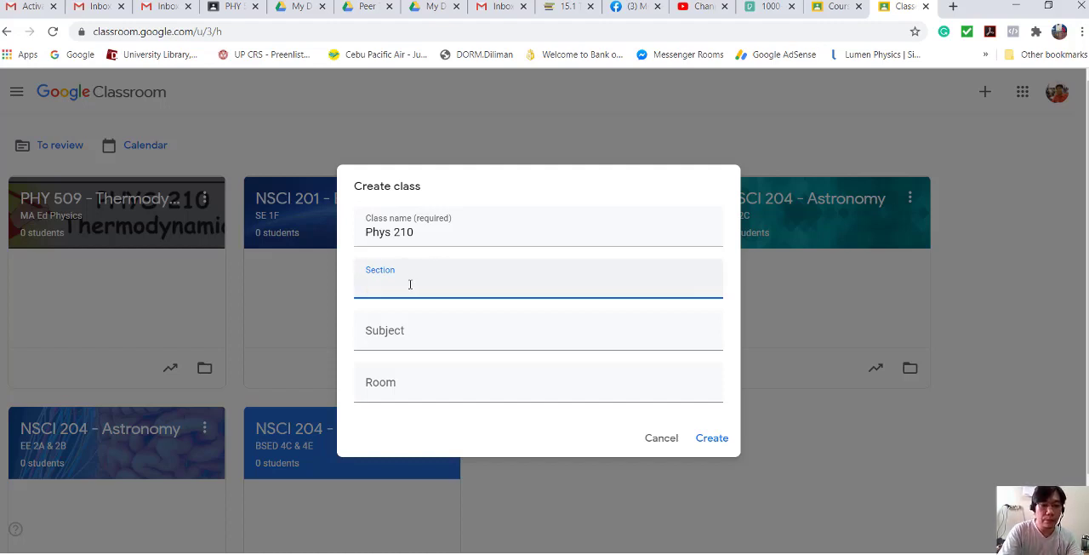
pyautogui.write('N')
pyautogui.press('BackSpace')
pyautogui.write('B')
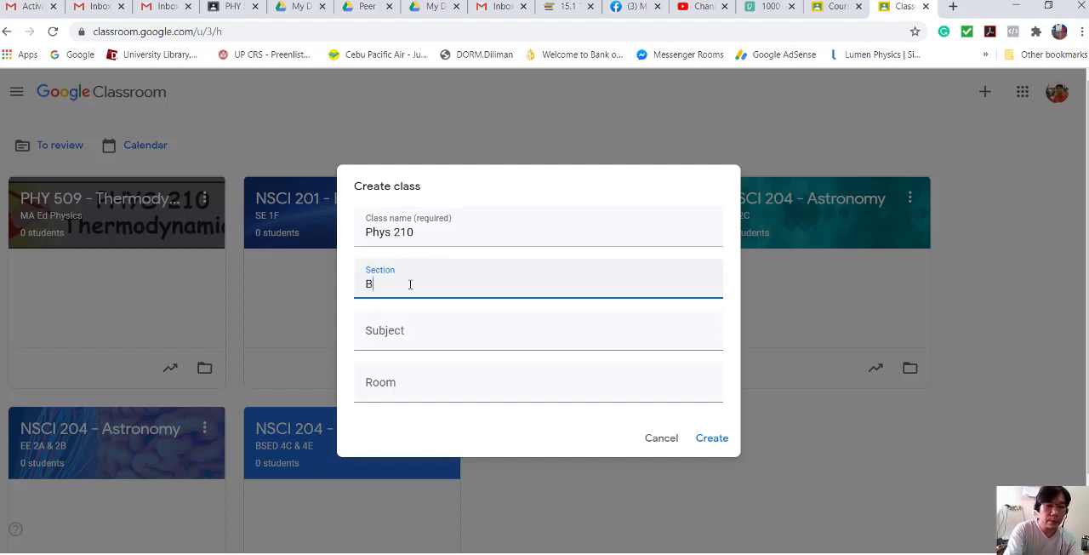
pyautogui.write('SED 2')
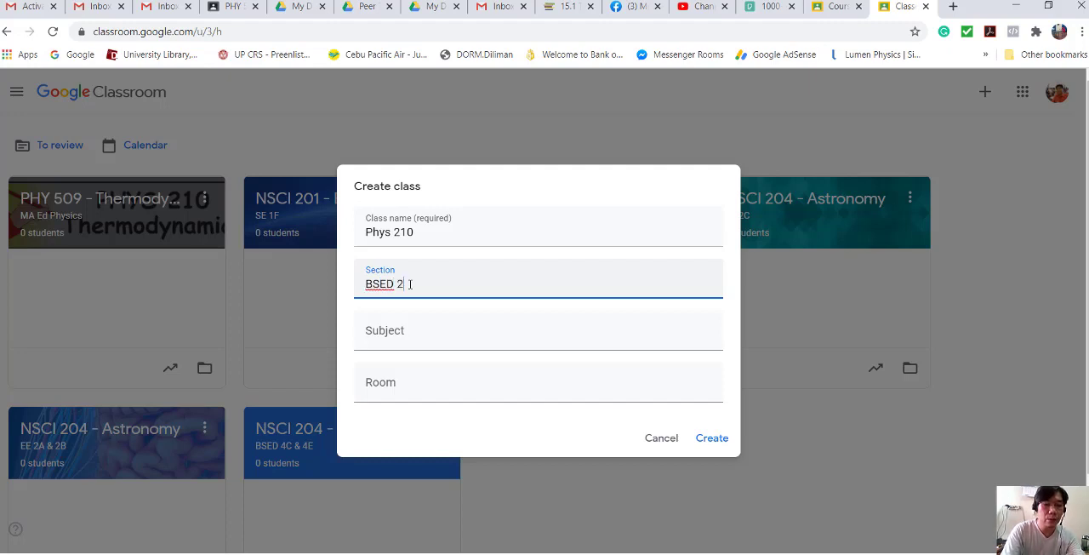
pyautogui.write('C')
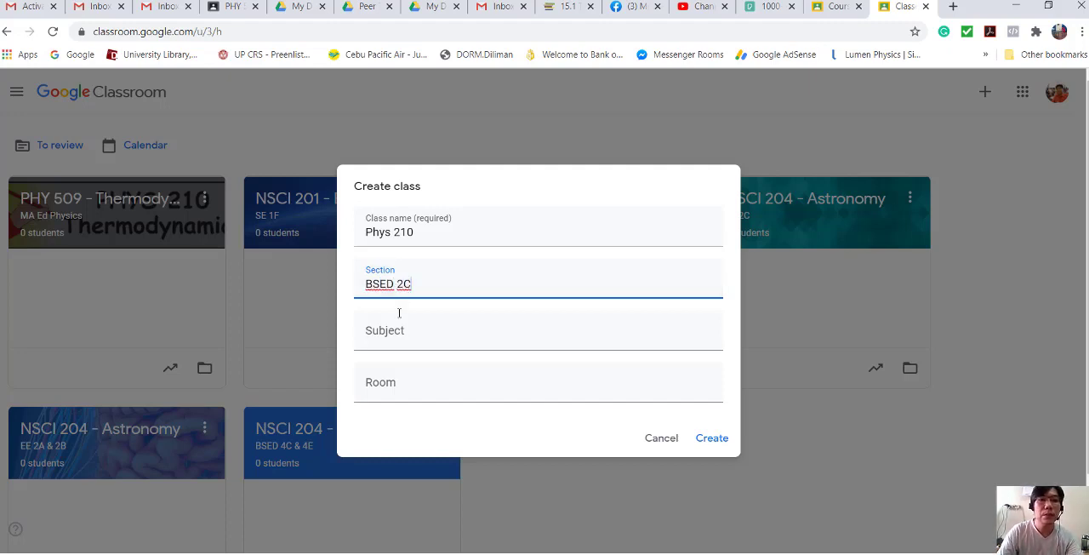
# - Set the new class's subject to Thermodynamics and create the class without a room
pyautogui.click(394, 345)
pyautogui.write('Ther')
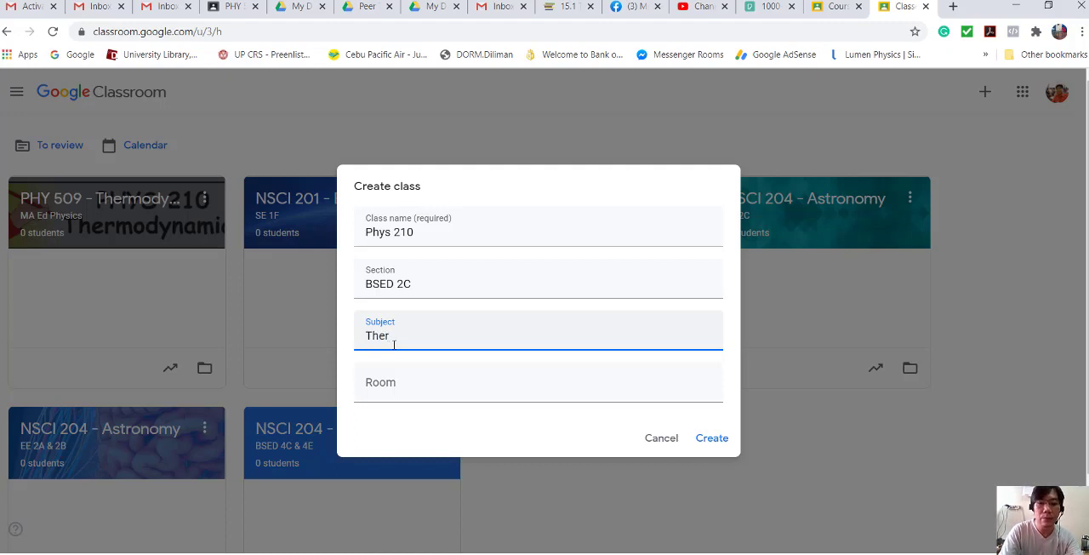
pyautogui.press('BackSpace')
pyautogui.write('er')
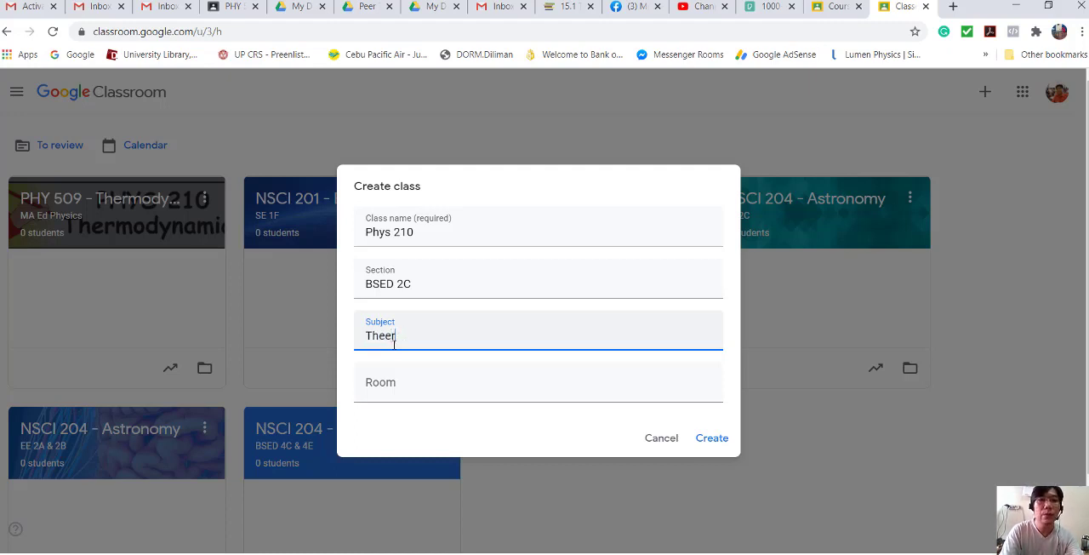
pyautogui.press('BackSpace')
pyautogui.press('BackSpace')
pyautogui.write('rm')
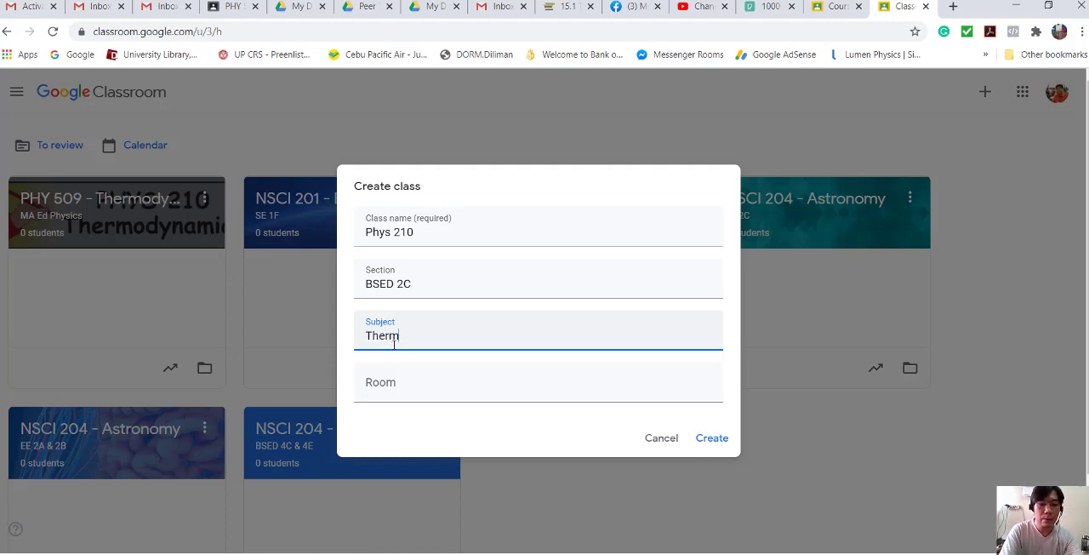
pyautogui.write('odynamics')
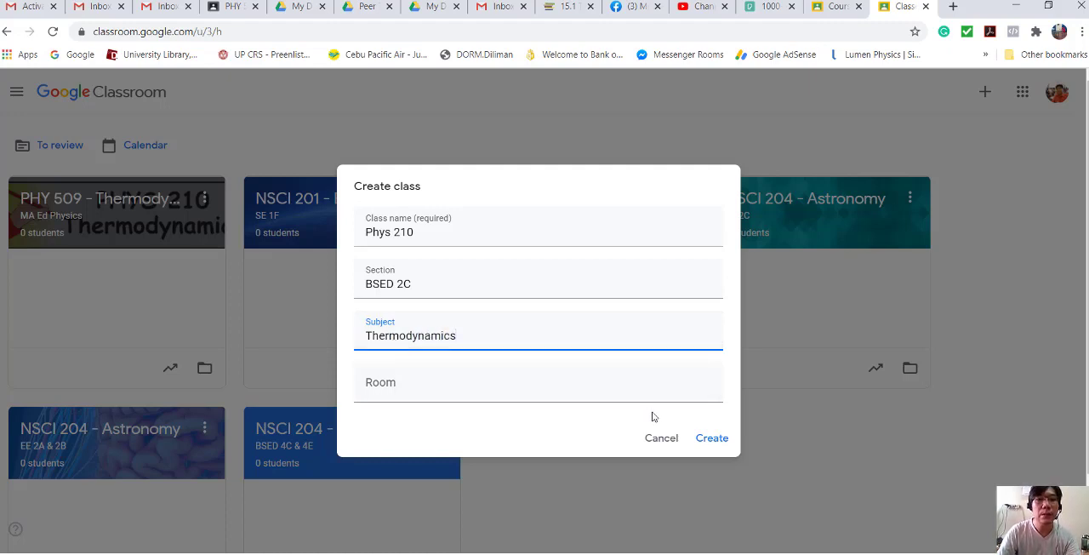
pyautogui.click(707, 438)
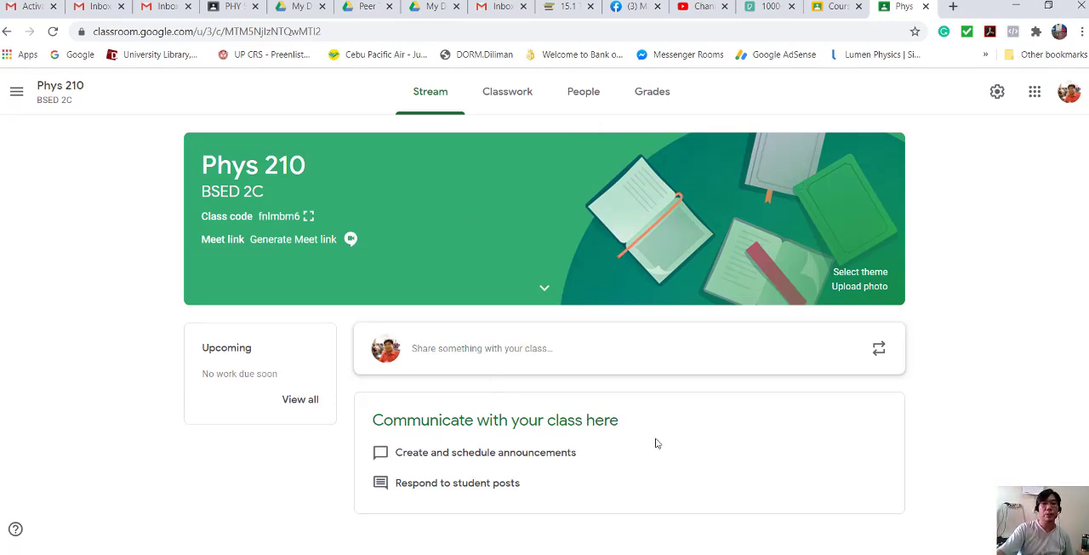
# - Add a topic named Week 1 to the classwork of the Phys 210 class
pyautogui.click(515, 100)
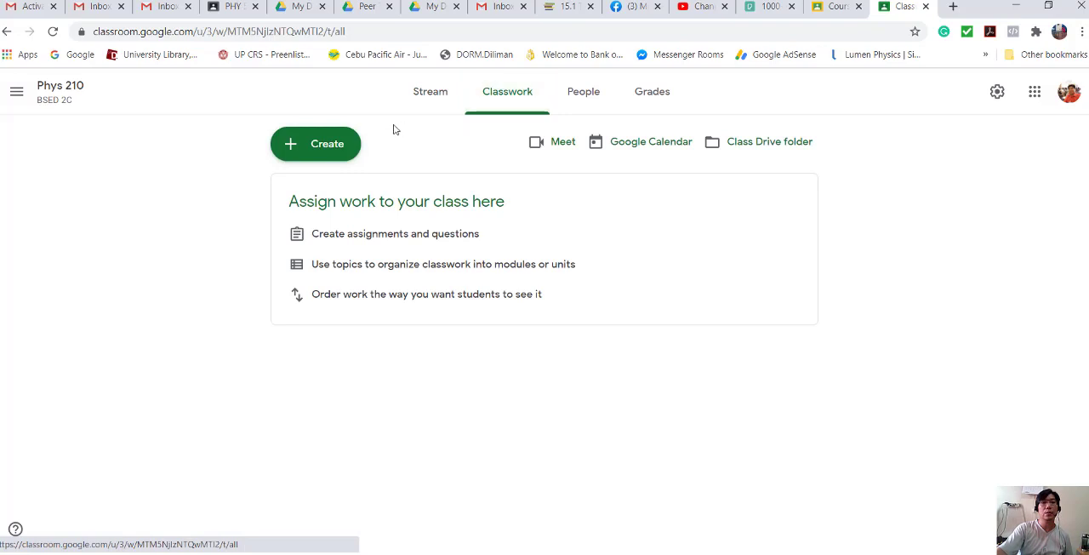
pyautogui.click(345, 145)
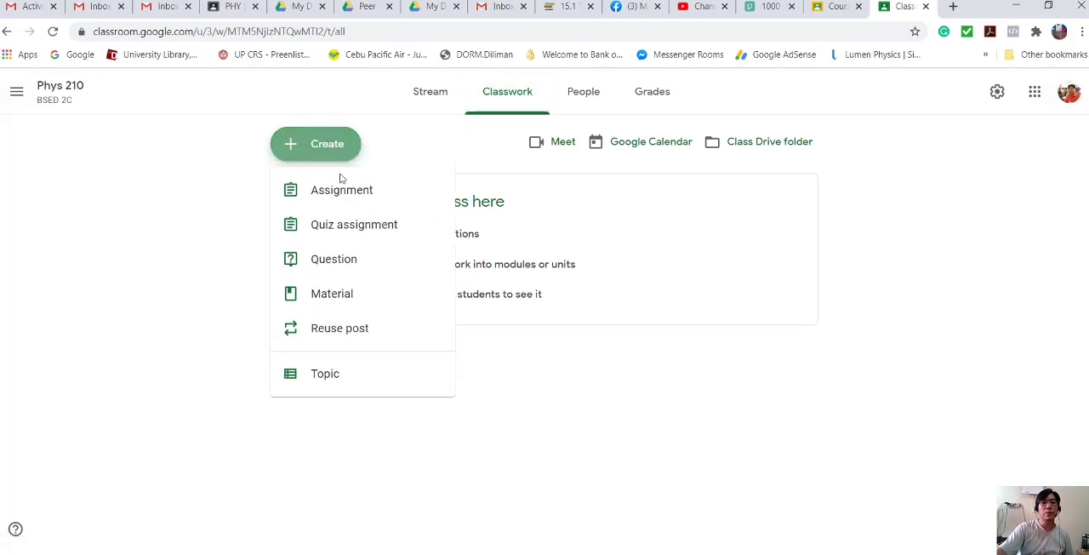
pyautogui.click(333, 375)
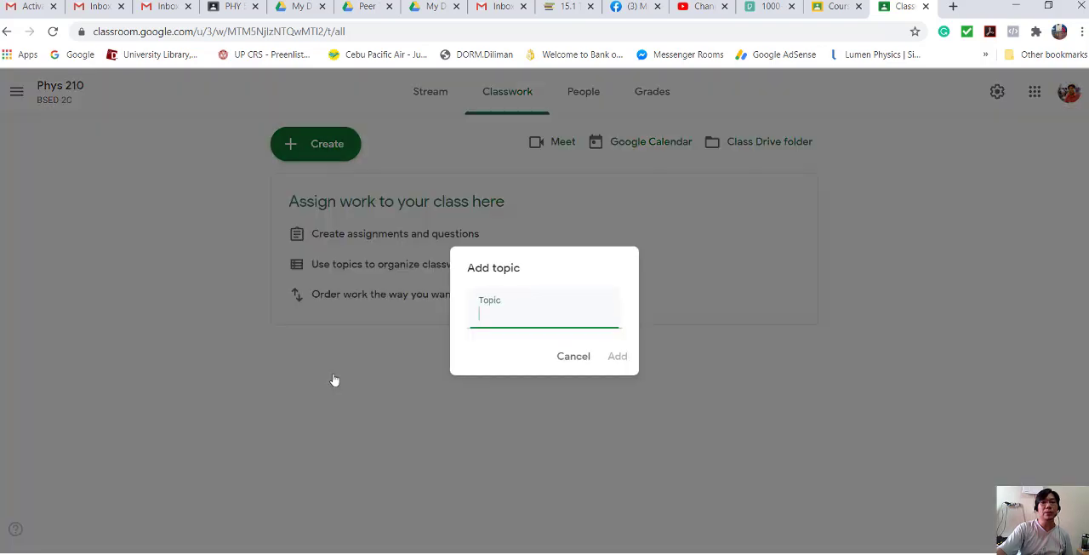
pyautogui.write('Wee')
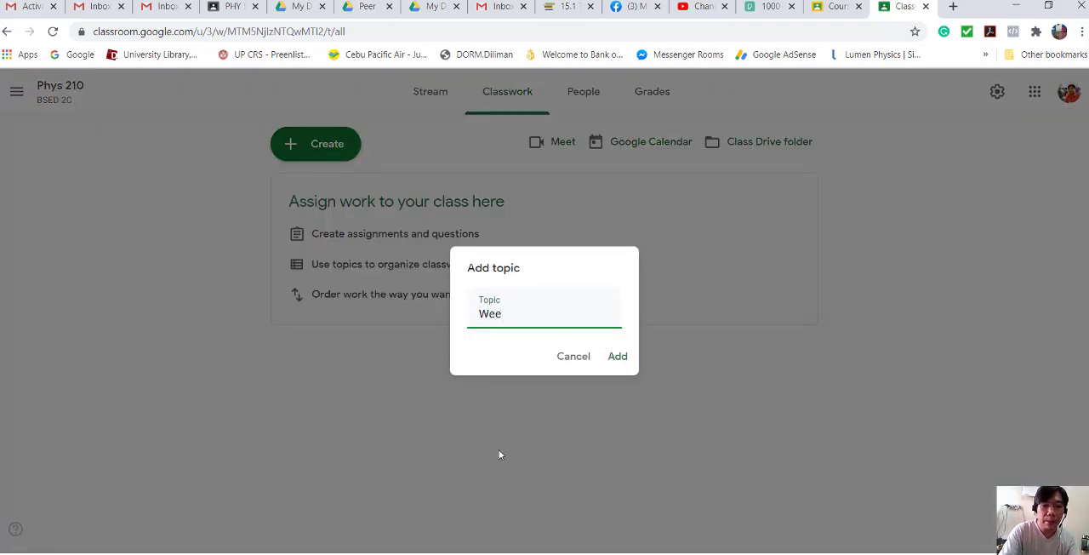
pyautogui.write('k ')
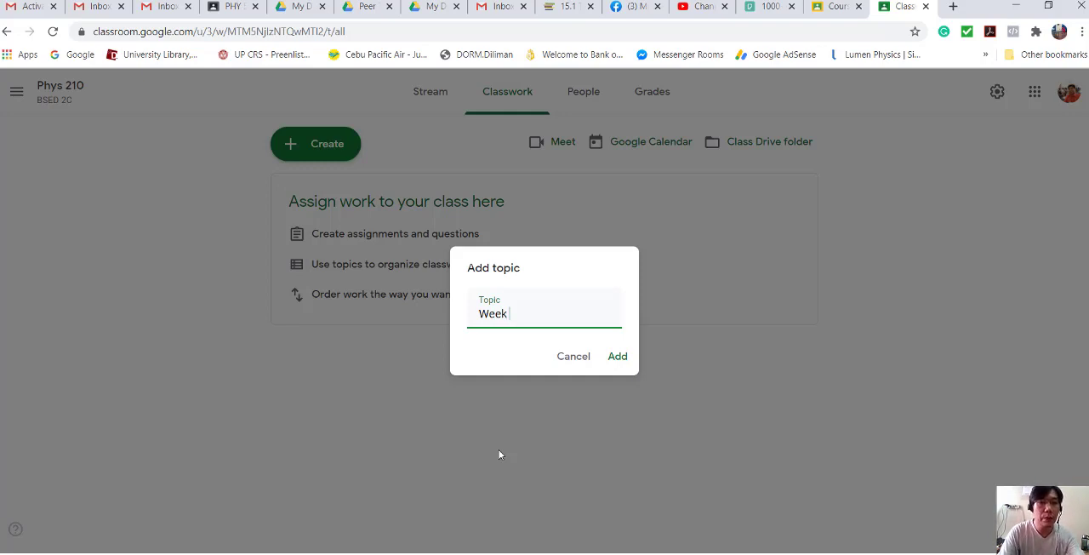
pyautogui.write('1')
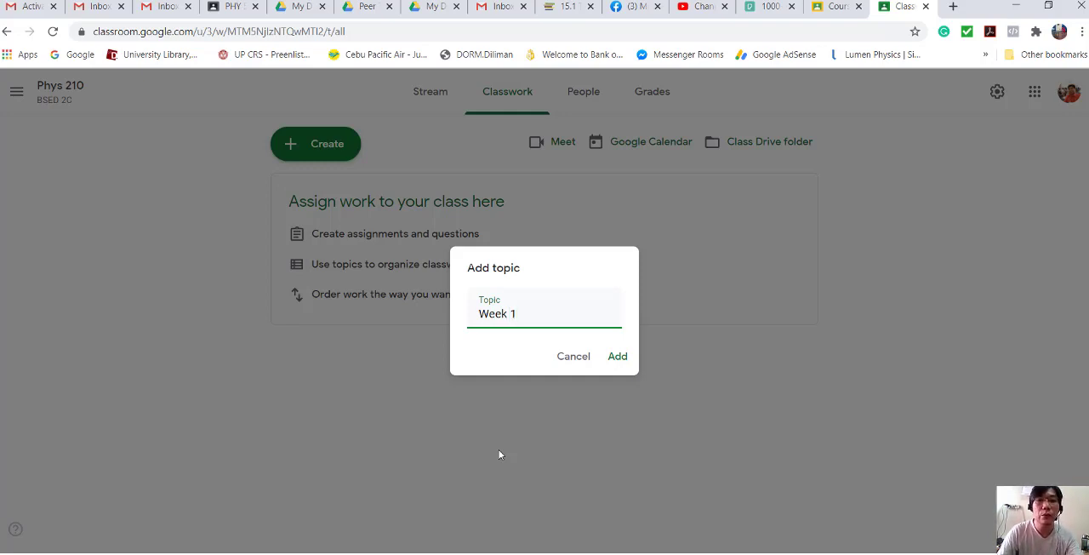
pyautogui.click(619, 357)
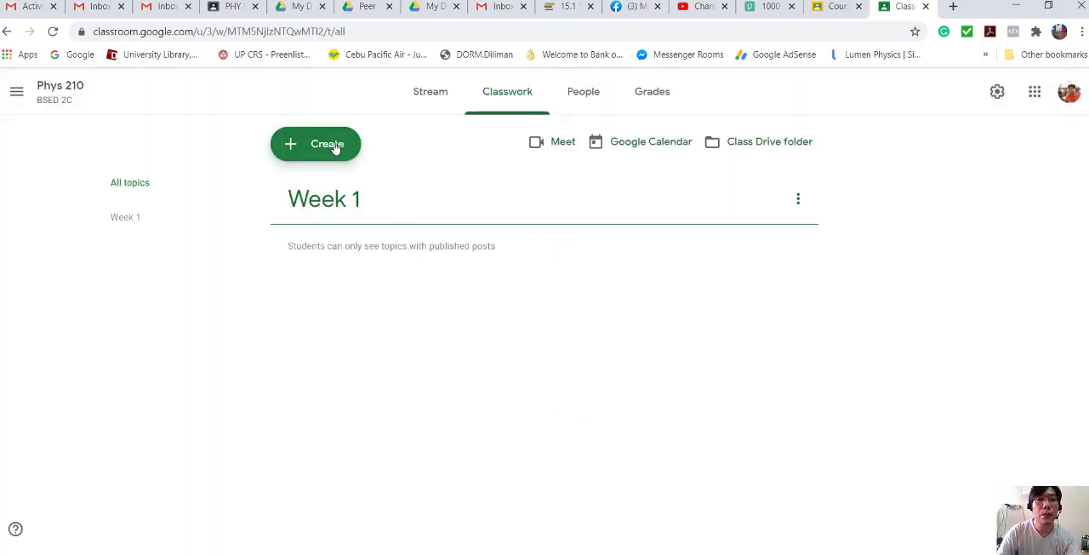
# - Add a second classwork topic named Week 2
pyautogui.click(335, 145)
pyautogui.click(331, 376)
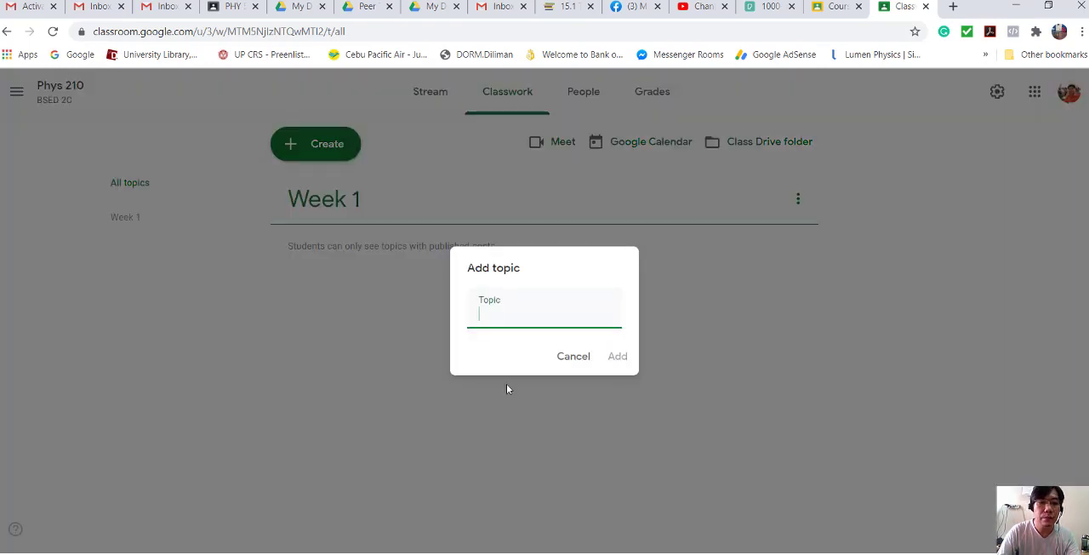
pyautogui.write('Week 2')
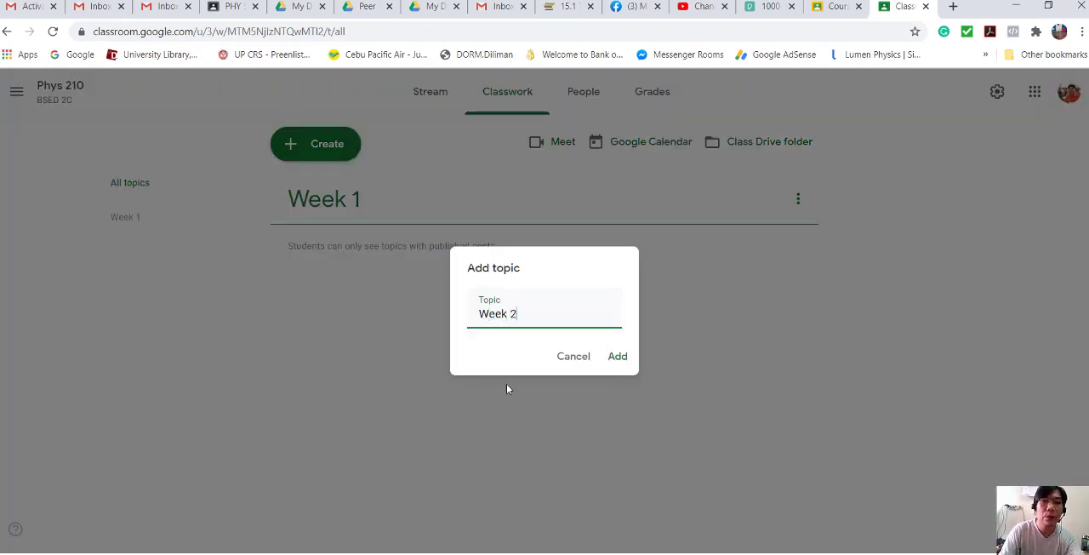
pyautogui.click(618, 358)
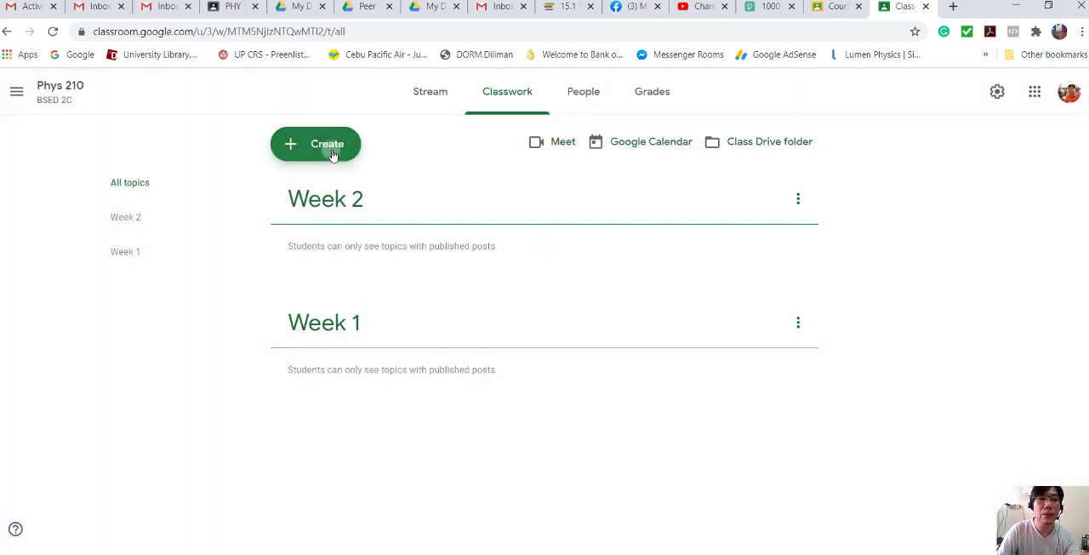
# - Add a third classwork topic named Week 3
pyautogui.click(329, 146)
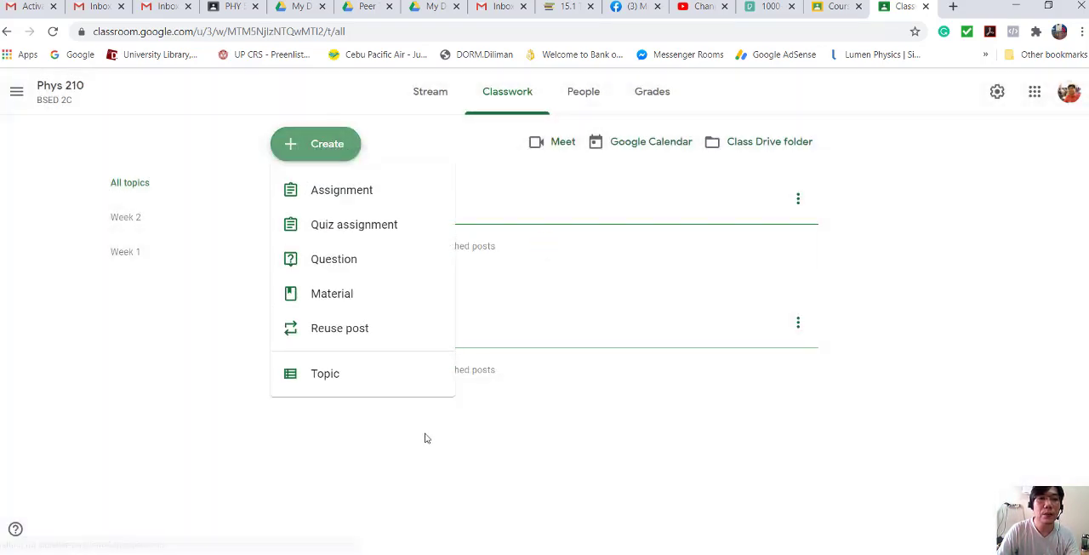
pyautogui.click(341, 376)
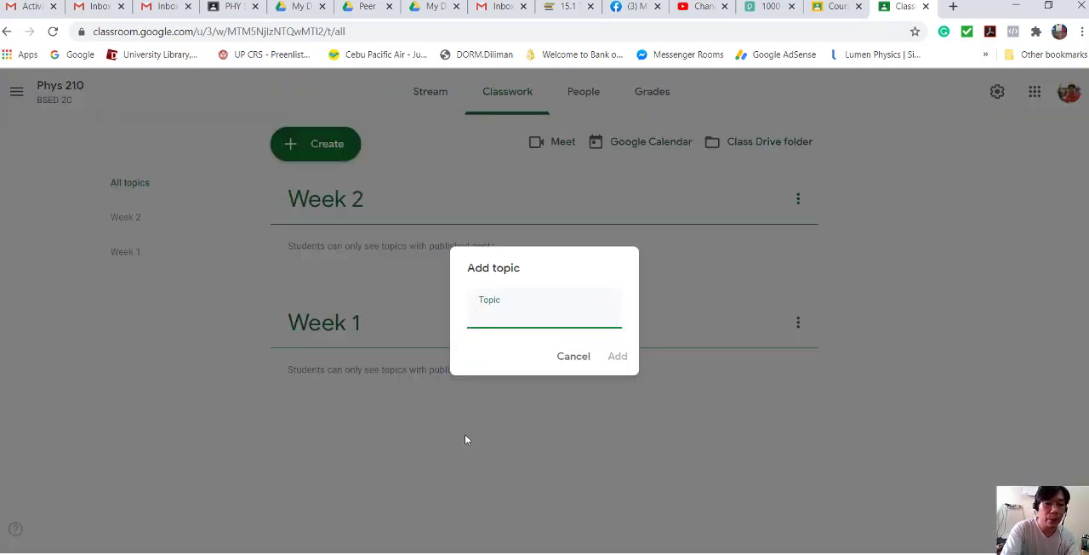
pyautogui.write('Week ')
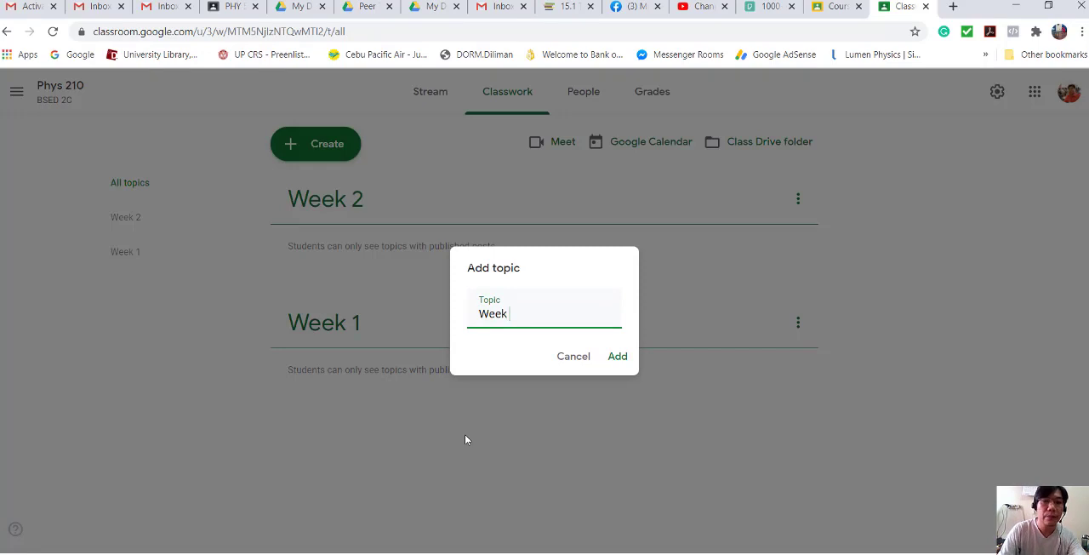
pyautogui.write('3')
pyautogui.click(616, 357)
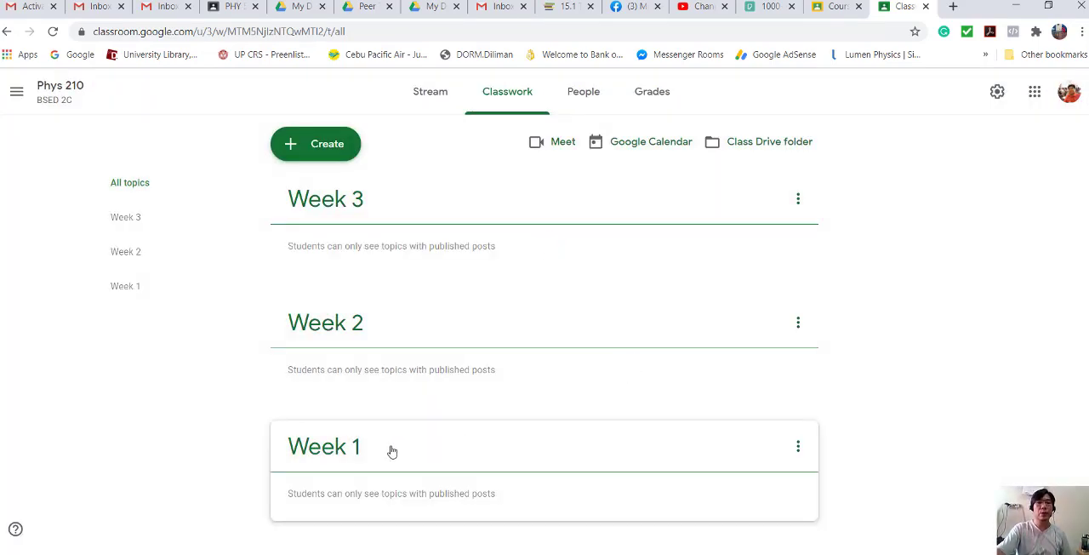
# - Reorder the classwork topics so they run Week 1, Week 2, Week 3
pyautogui.moveTo(393, 451); pyautogui.dragTo(419, 226)
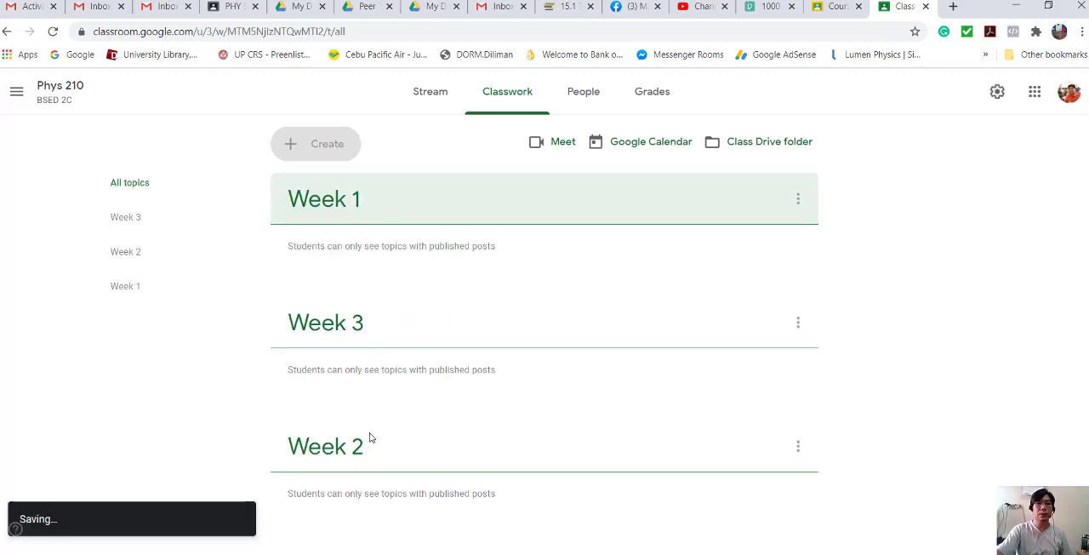
pyautogui.moveTo(370, 427); pyautogui.dragTo(376, 320)
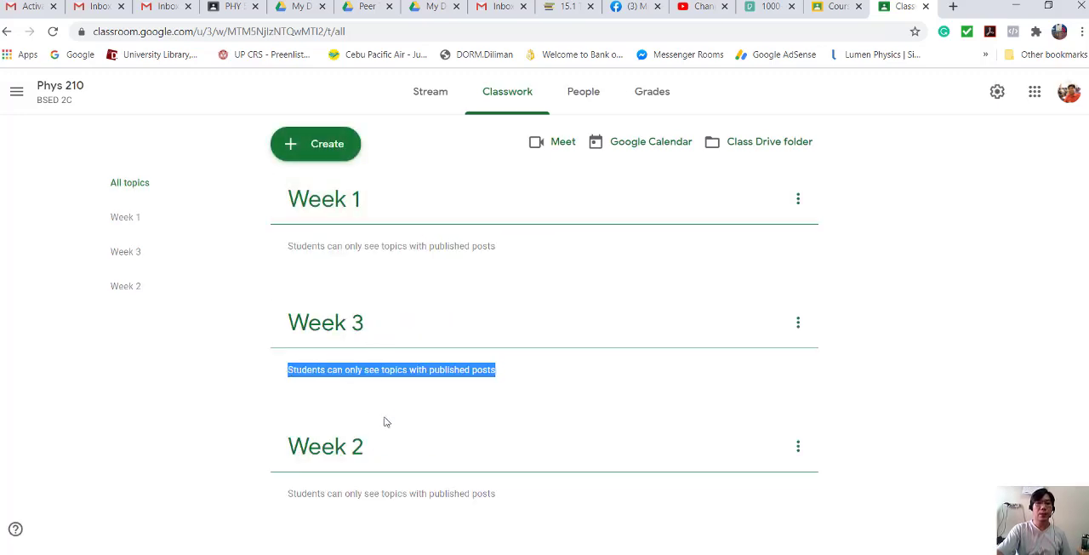
pyautogui.moveTo(454, 467); pyautogui.dragTo(454, 289)
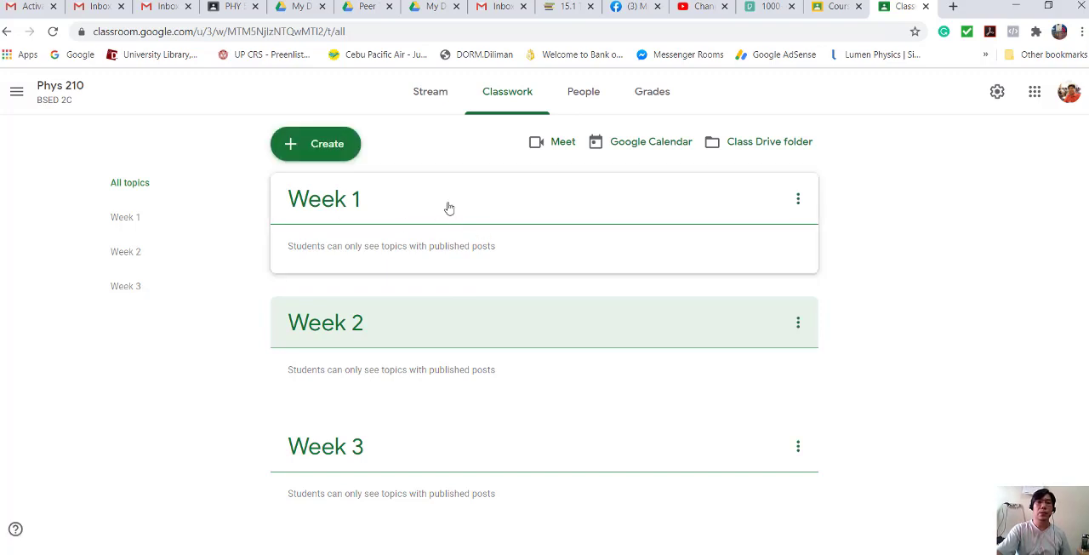
# - Create a new classwork material for the Phys 210 class titled "Unit 0 - Orientation"
pyautogui.click(329, 145)
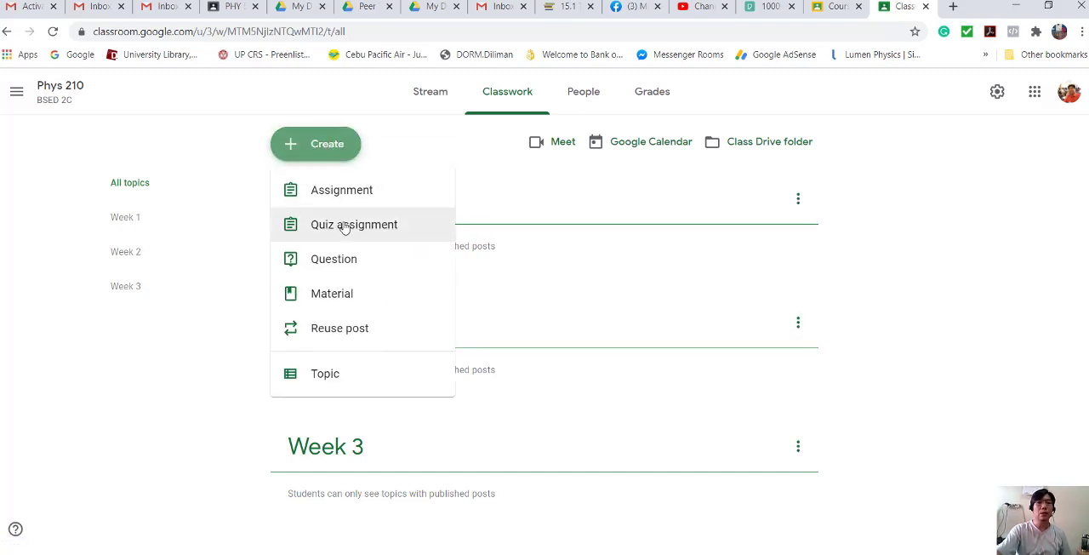
pyautogui.click(338, 300)
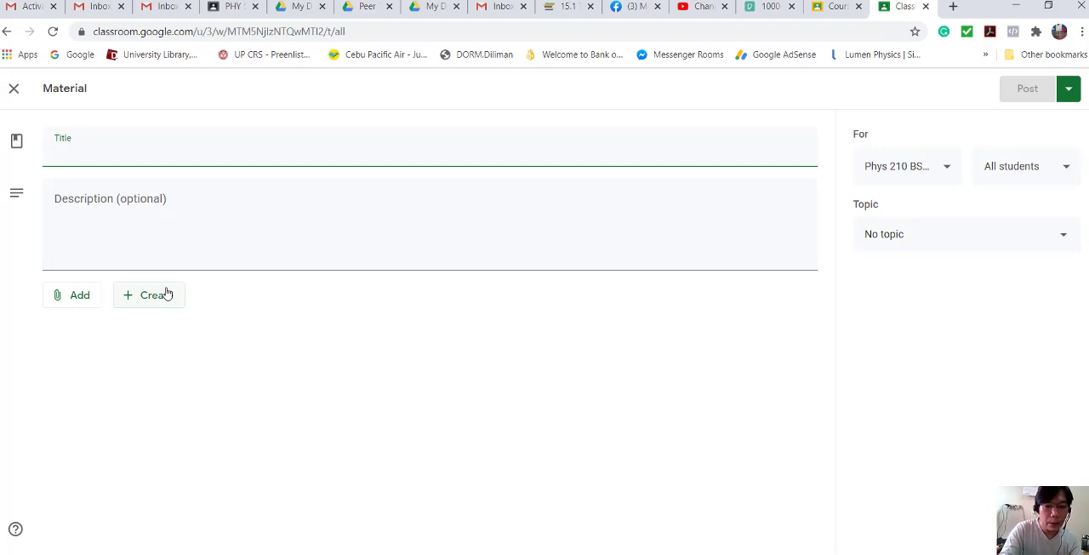
pyautogui.write('Unit')
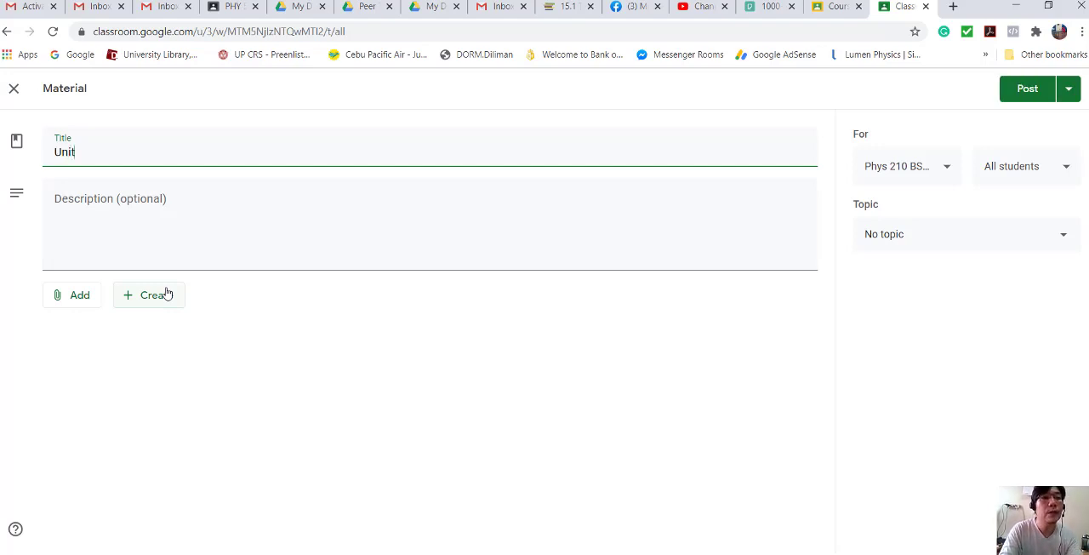
pyautogui.write(' o')
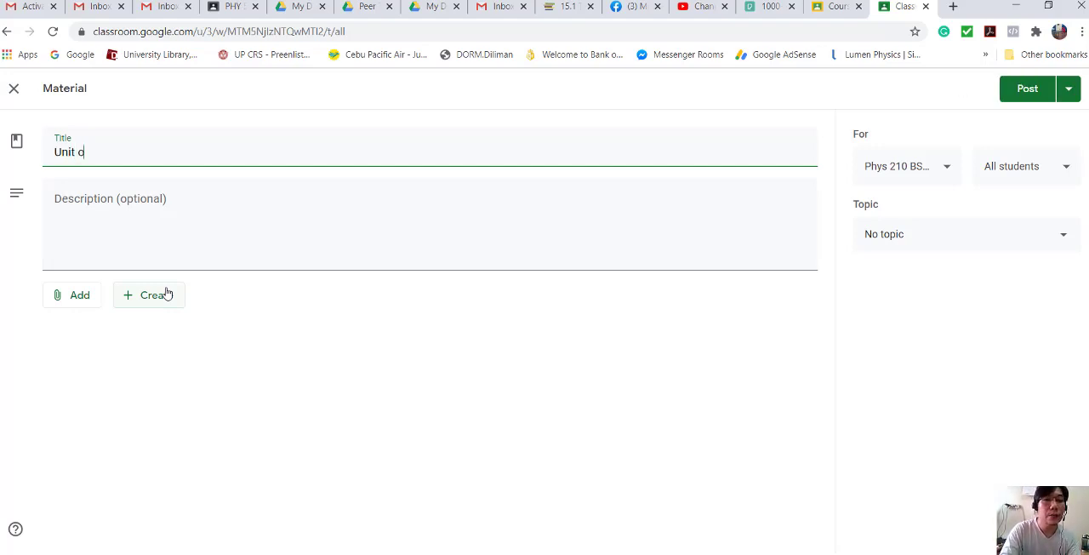
pyautogui.press('BackSpace')
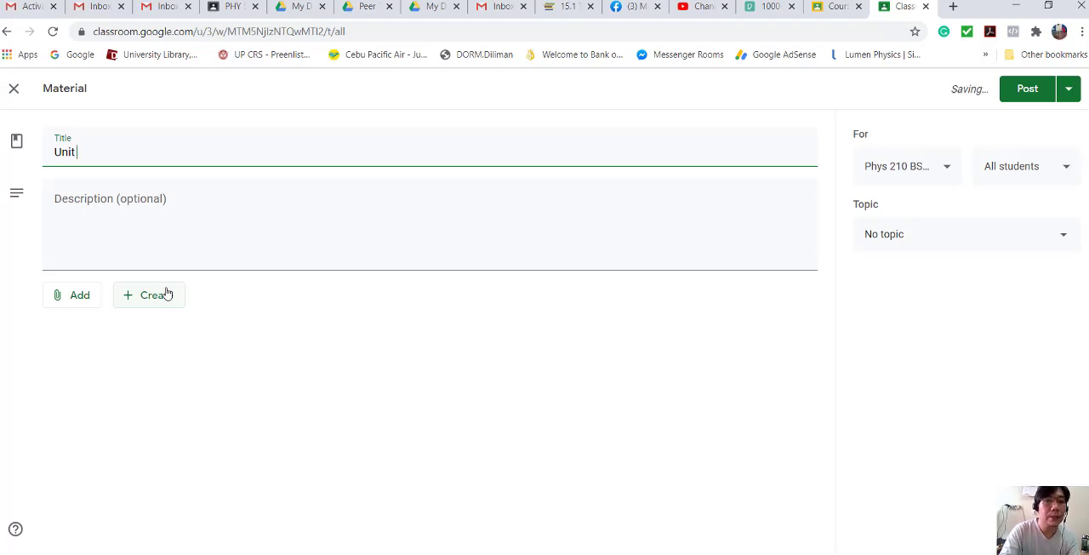
pyautogui.write('0')
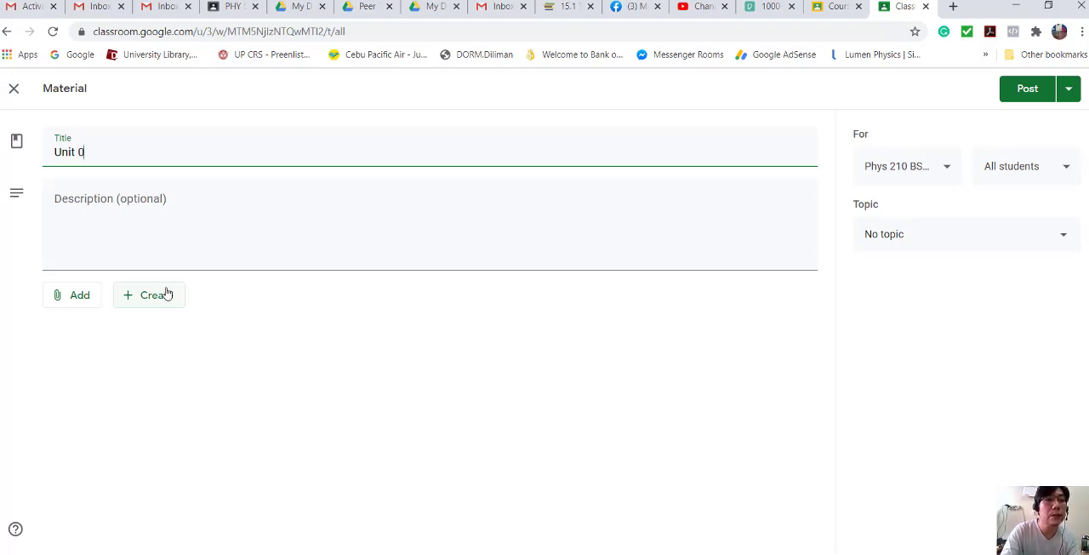
pyautogui.write(' - Ori')
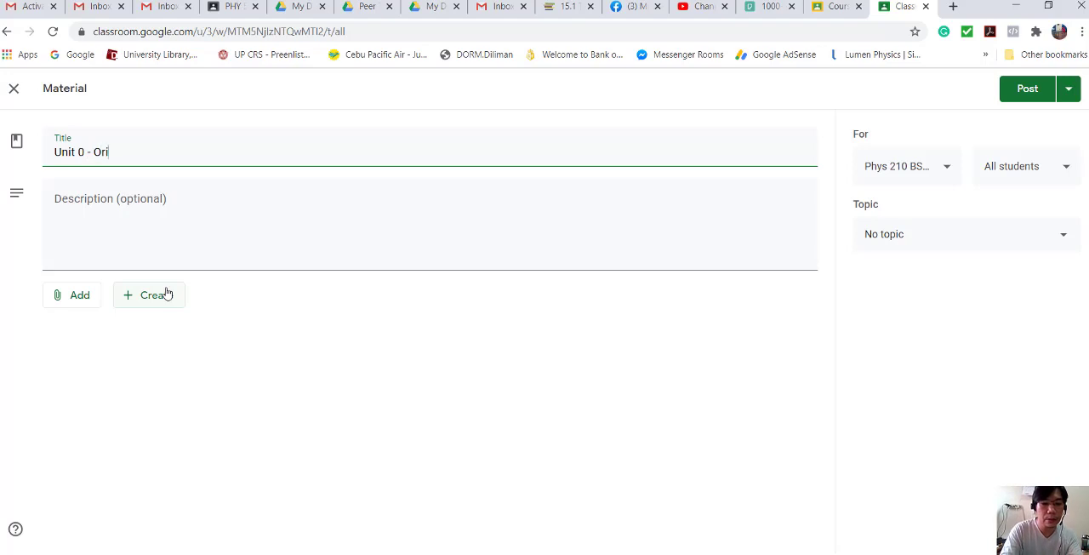
pyautogui.write('entation')
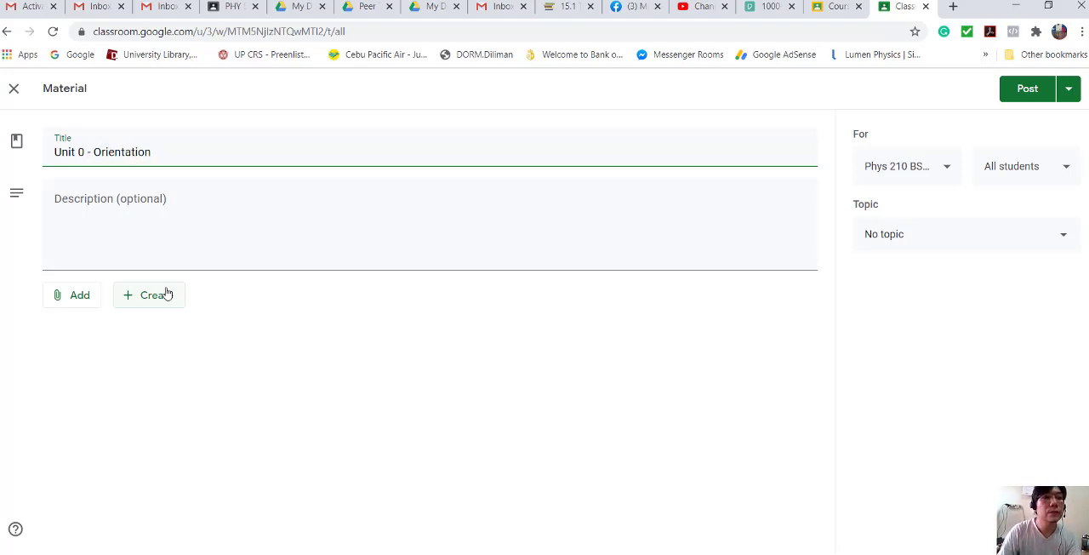
# - Enter "VMGO and other Requirements" as the material's description and file the material under the Week 1 topic
pyautogui.click(175, 213)
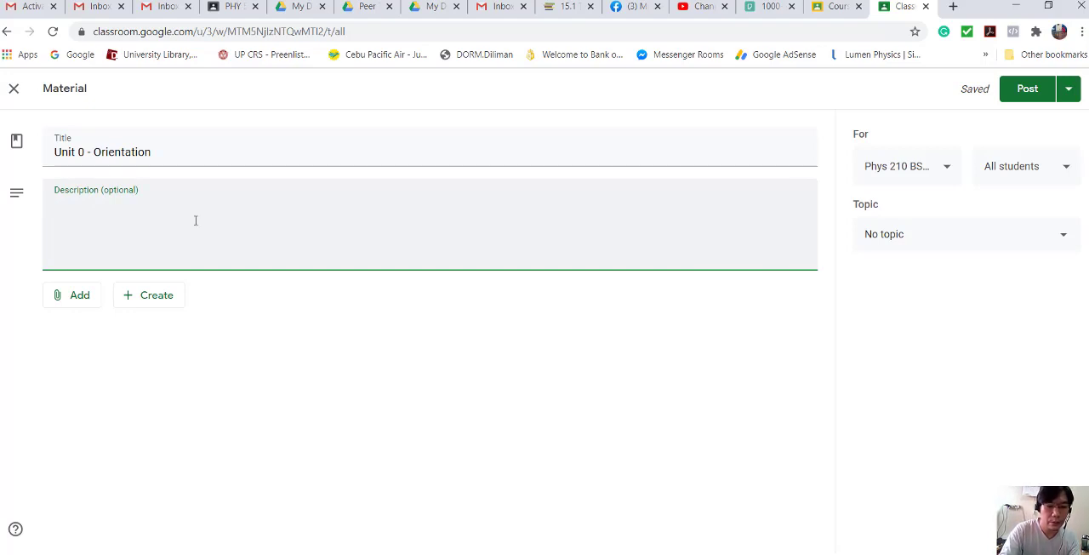
pyautogui.write('VMG')
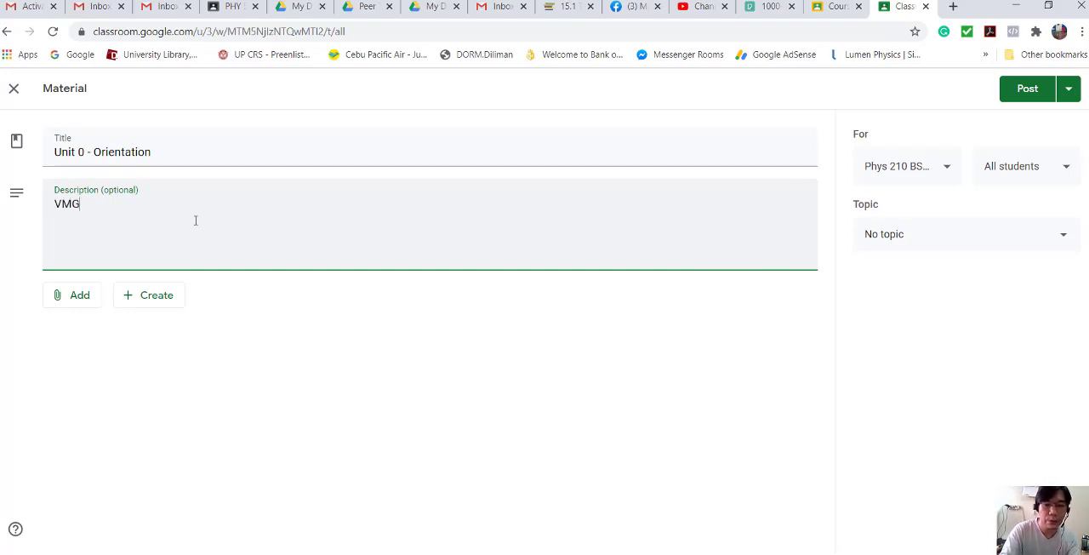
pyautogui.write('O ')
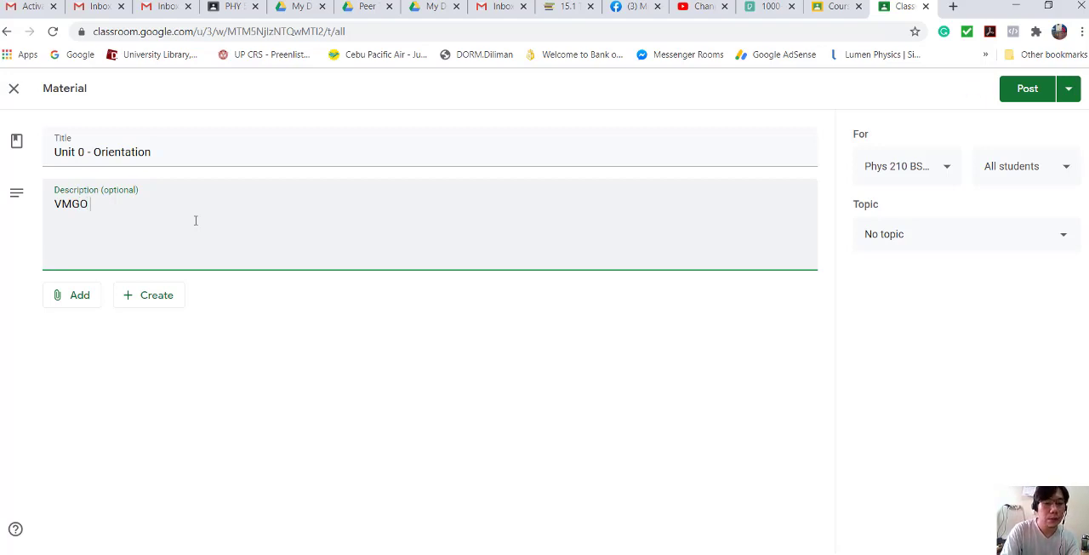
pyautogui.write('and other')
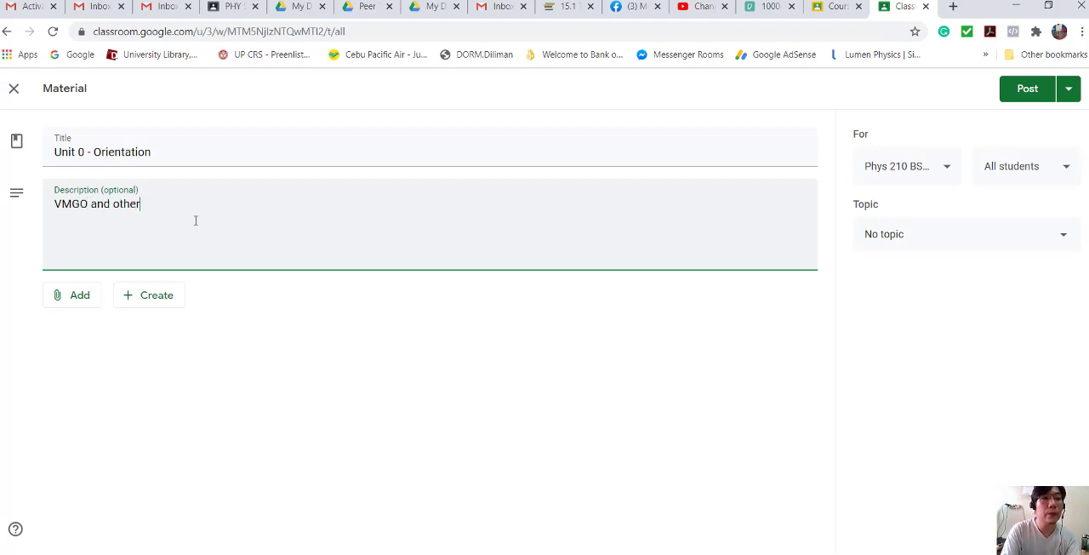
pyautogui.write(' Requiremtn')
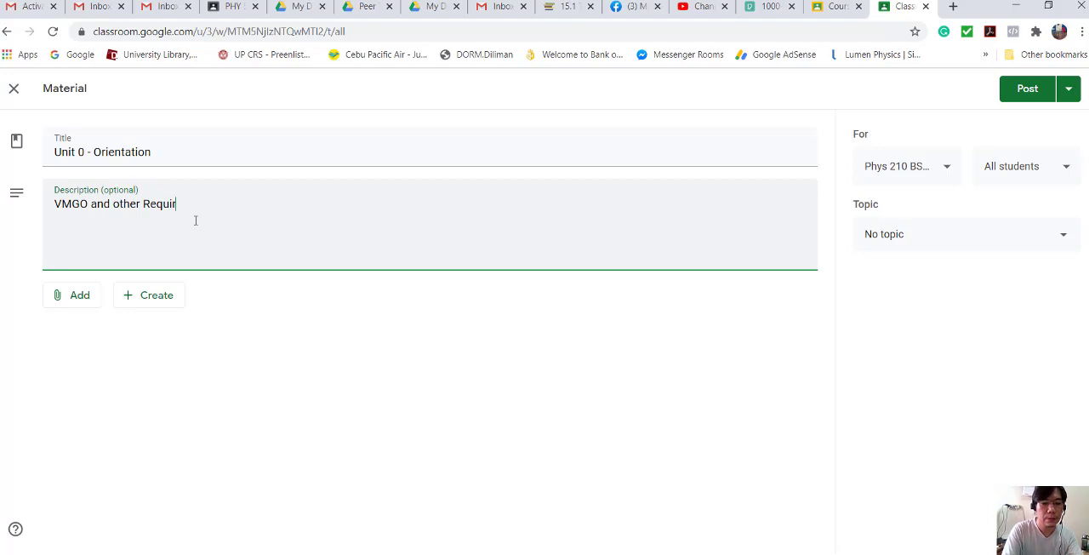
pyautogui.press('BackSpace')
pyautogui.press('BackSpace')
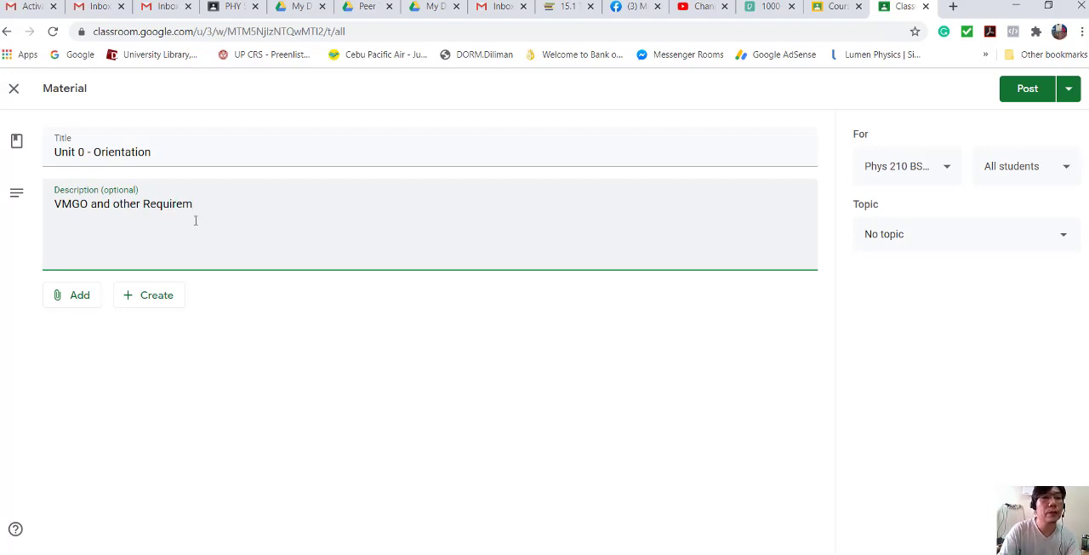
pyautogui.write('e')
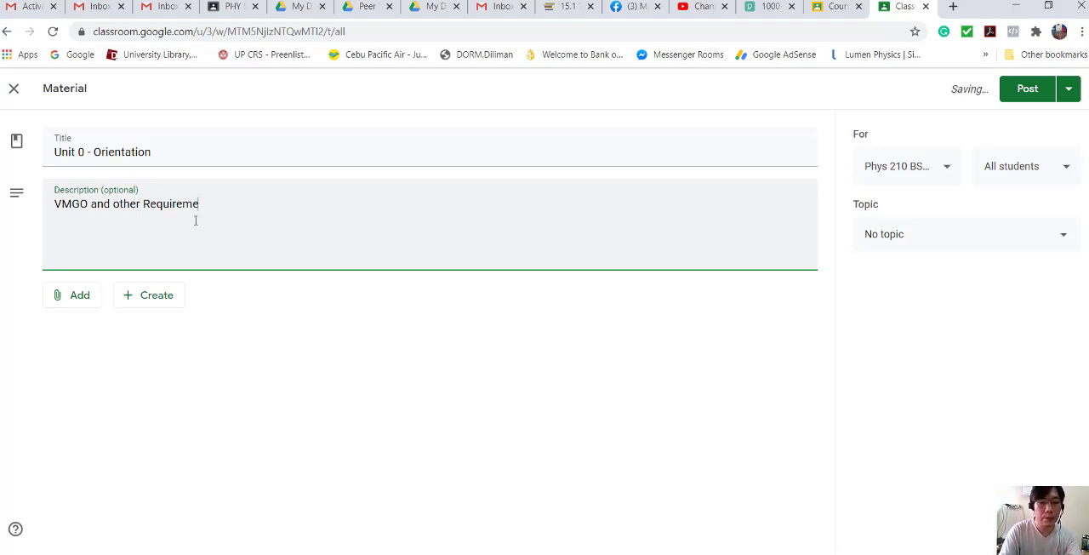
pyautogui.write('nts')
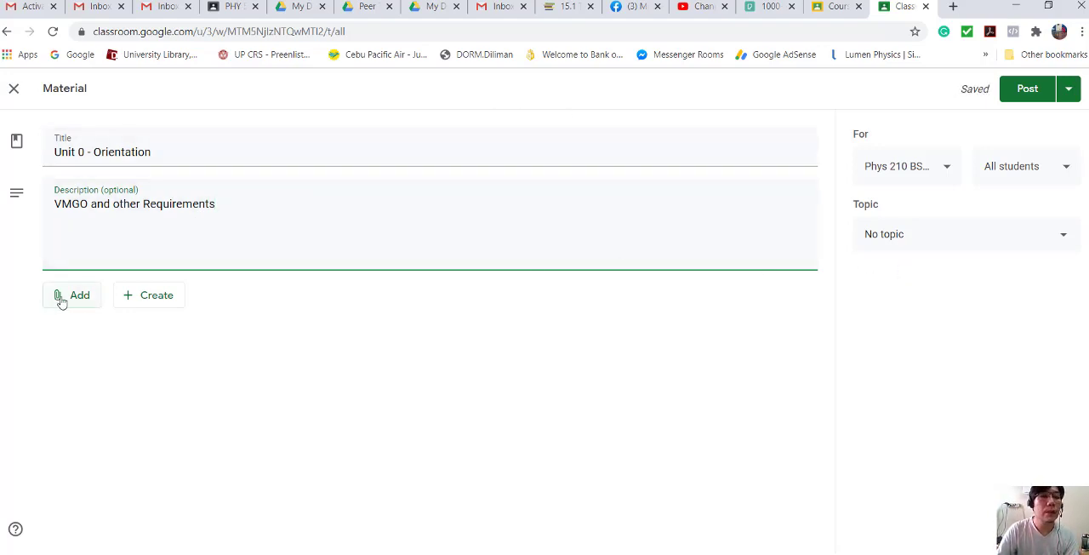
pyautogui.click(1064, 244)
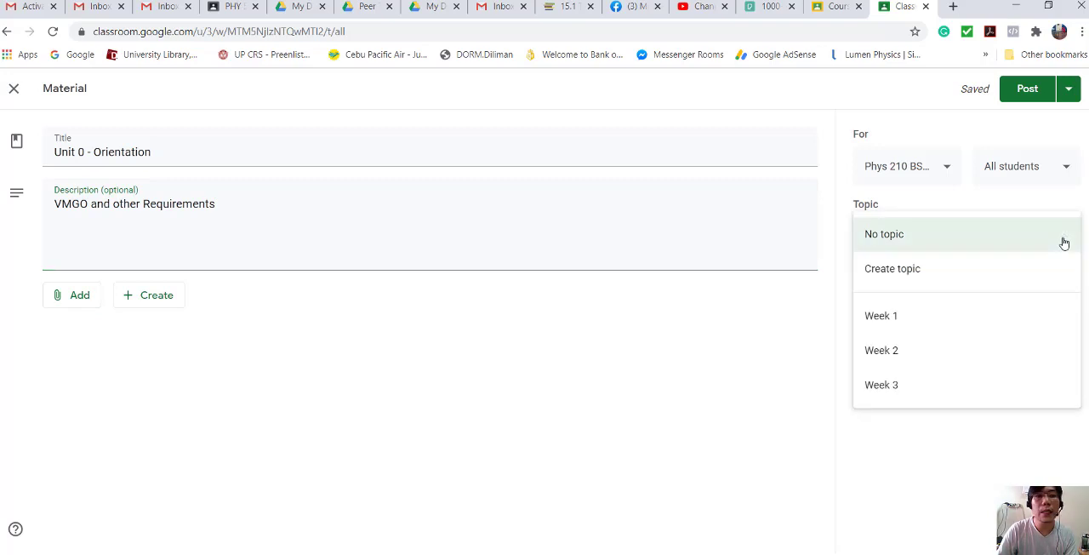
pyautogui.click(925, 318)
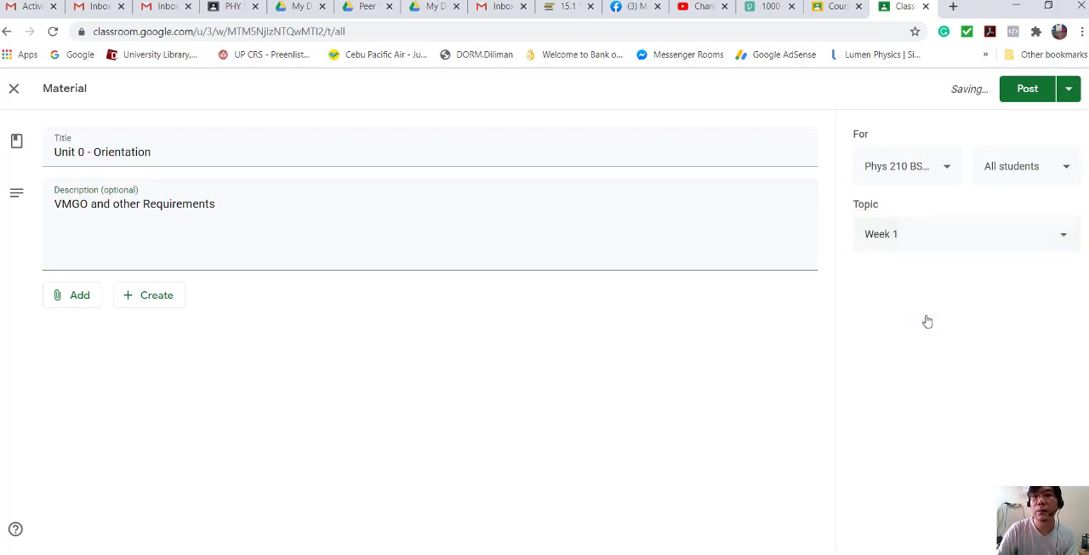
pyautogui.click(945, 167)
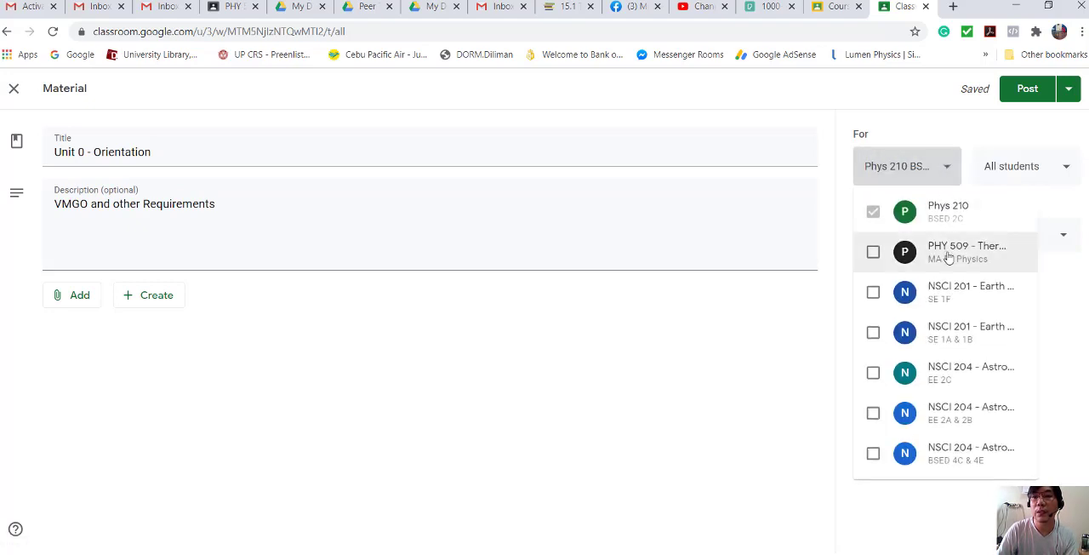
pyautogui.click(873, 253)
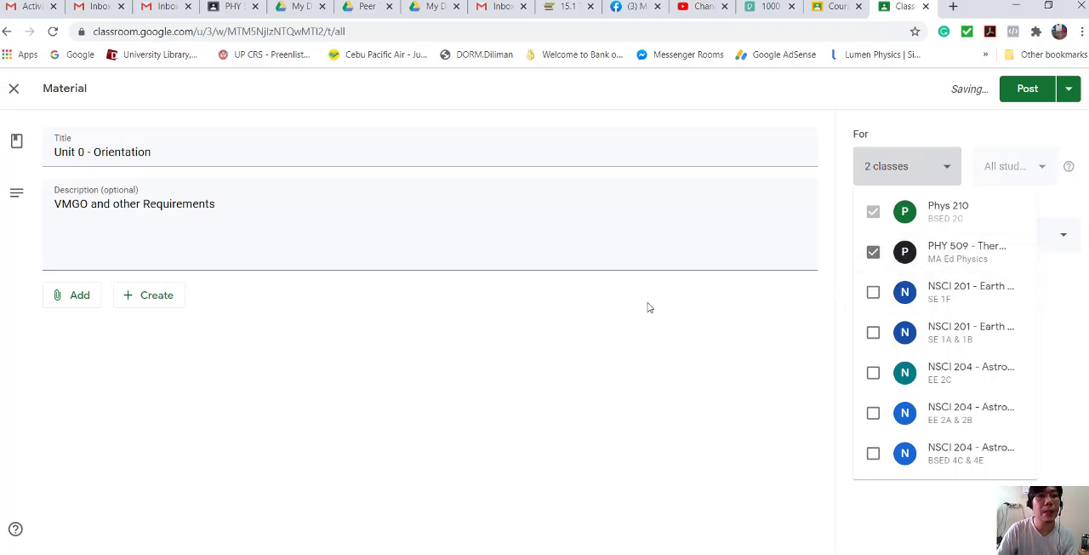
pyautogui.click(873, 253)
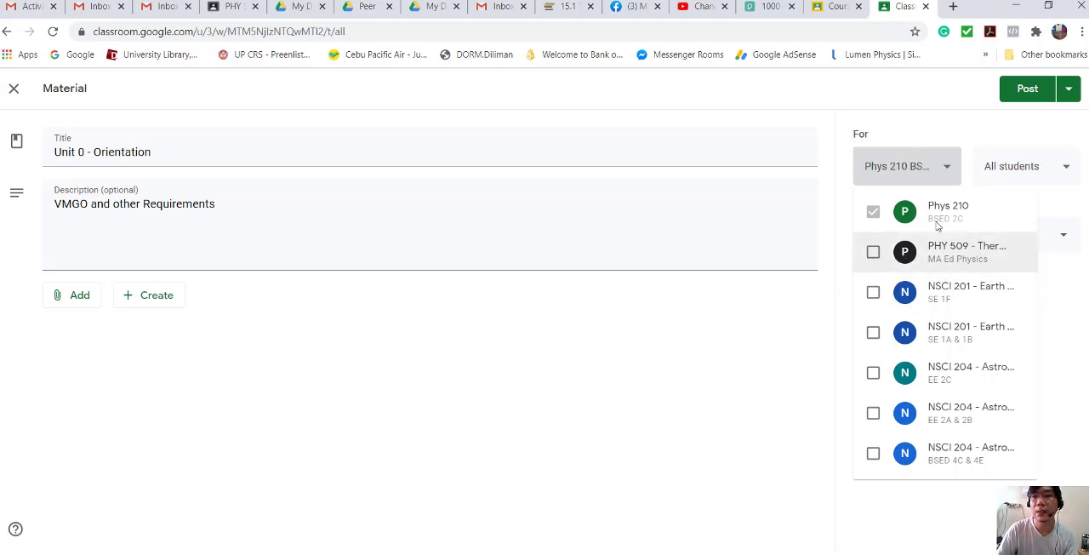
pyautogui.click(772, 315)
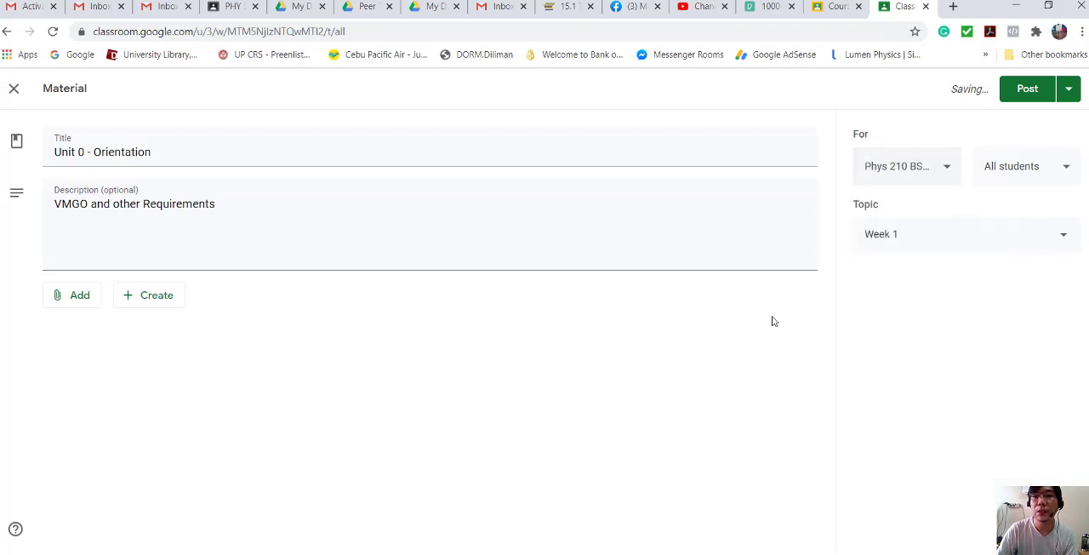
# - Upload the Week 1 Orientation PDF from the Thermodynamics Demo folder as the material's attachment and post the material
pyautogui.click(88, 300)
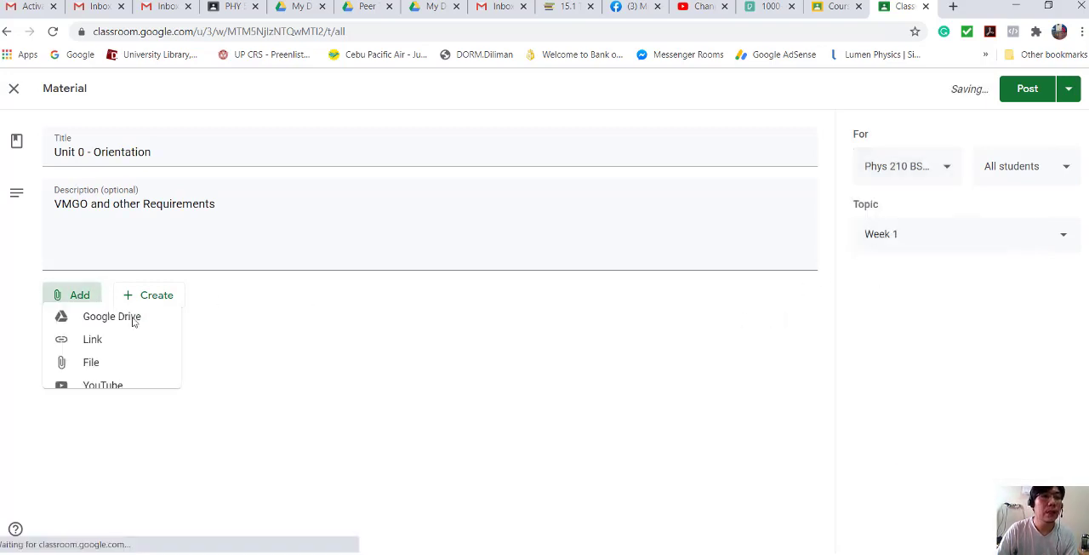
pyautogui.click(109, 375)
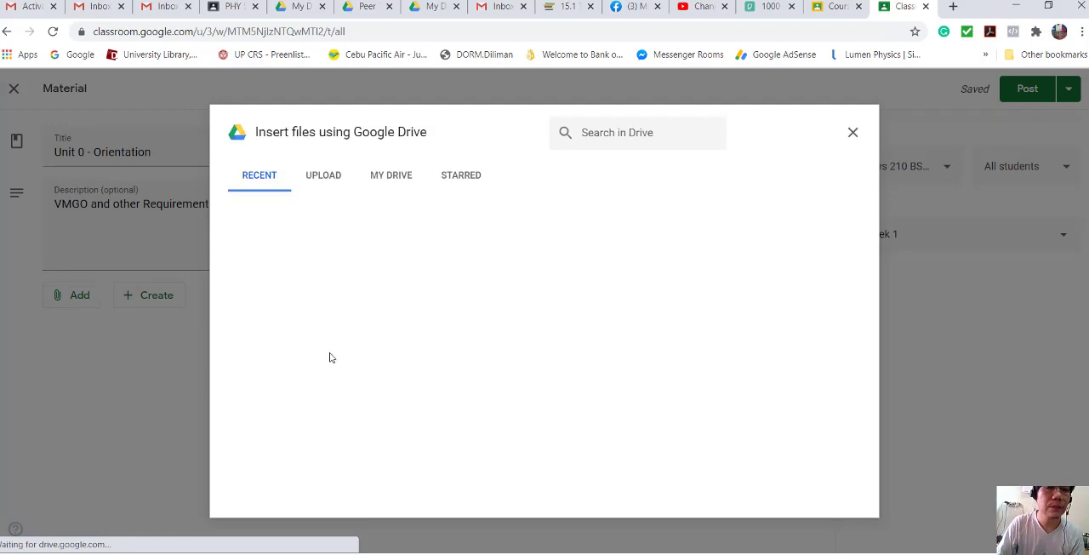
pyautogui.click(322, 185)
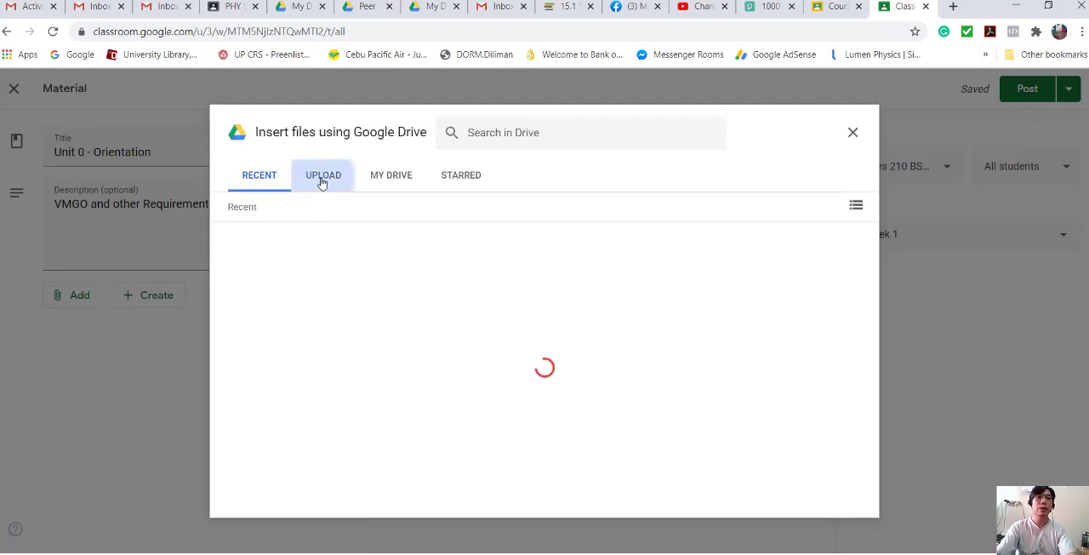
pyautogui.click(544, 400)
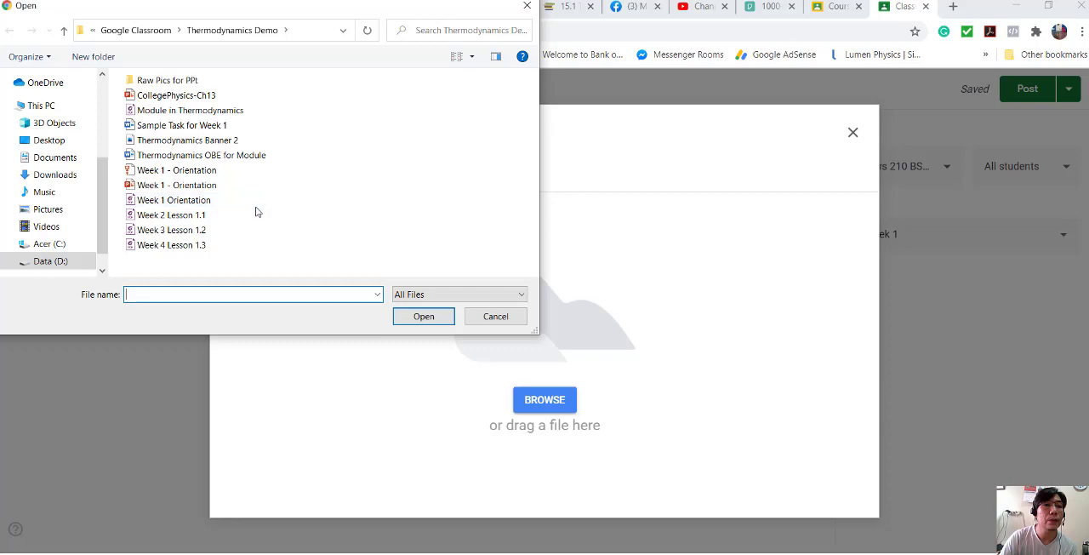
pyautogui.click(209, 201)
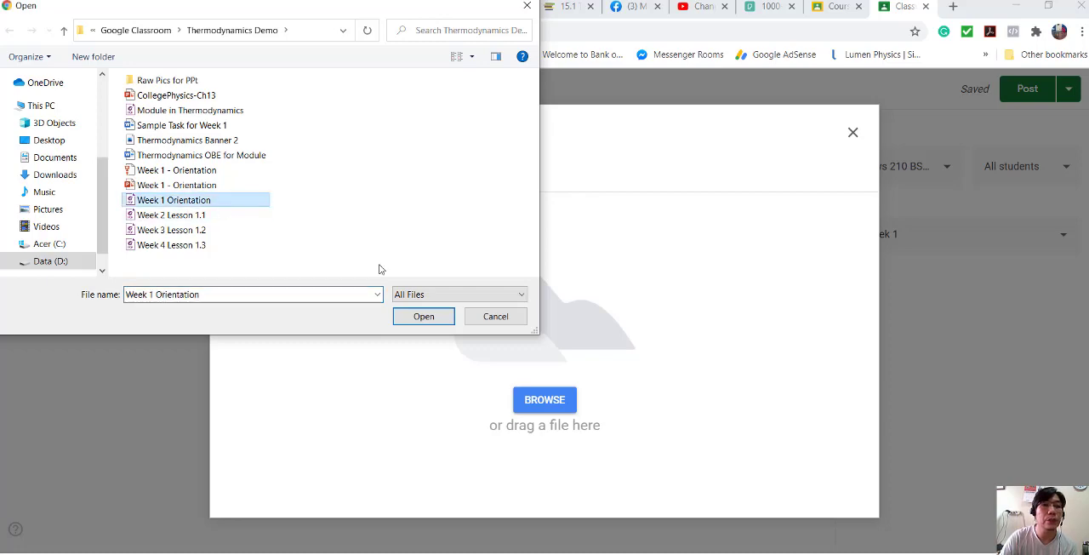
pyautogui.click(418, 304)
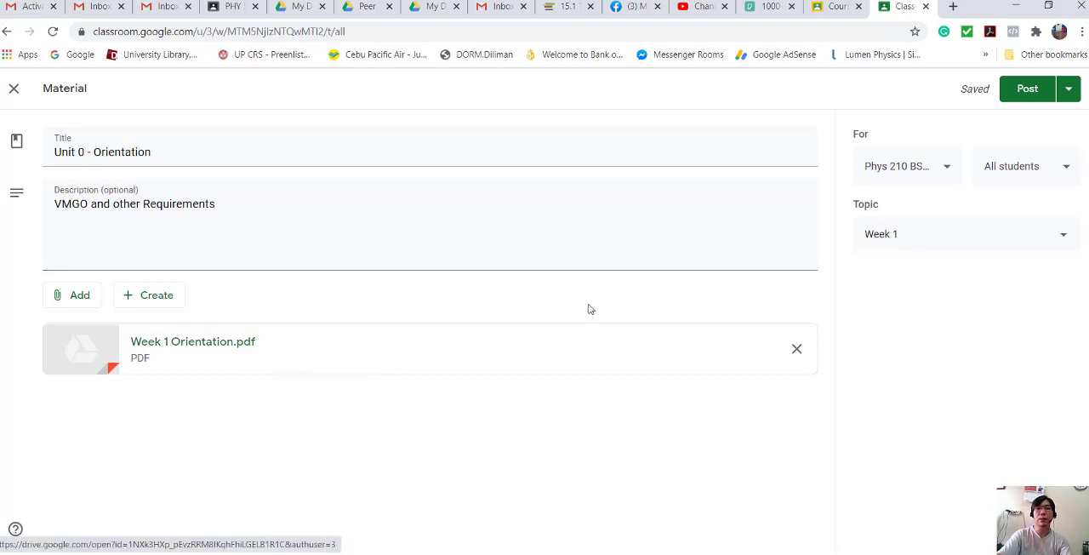
pyautogui.click(1026, 91)
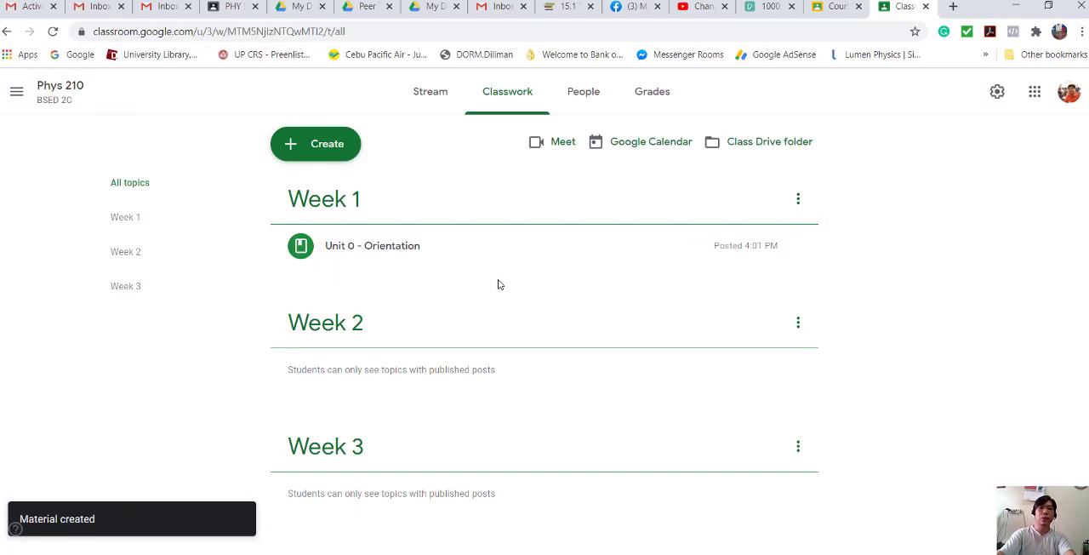
# - Create a new classwork assignment titled "Task 1", dismissing the originality reports notice
pyautogui.click(325, 150)
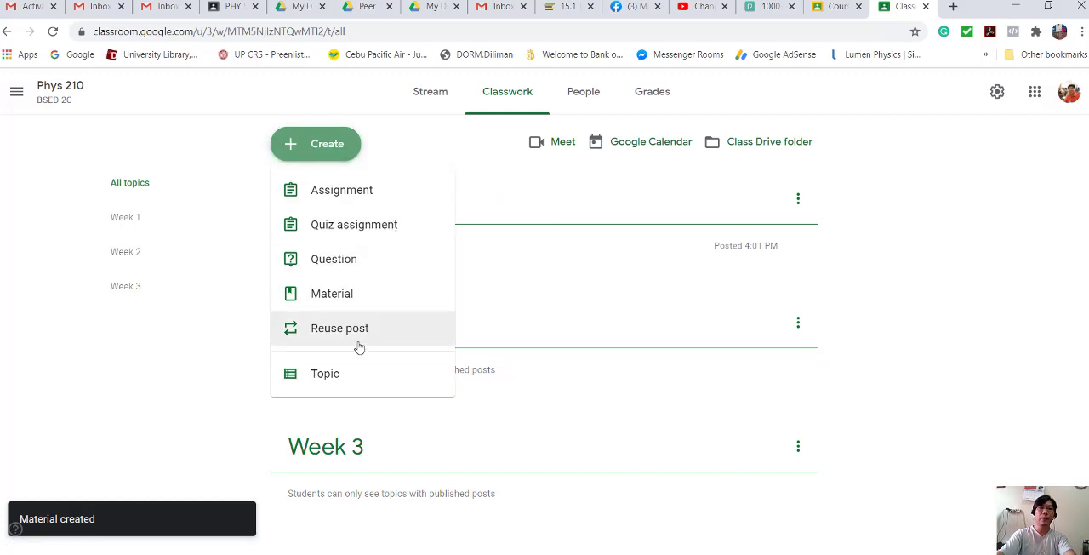
pyautogui.click(371, 191)
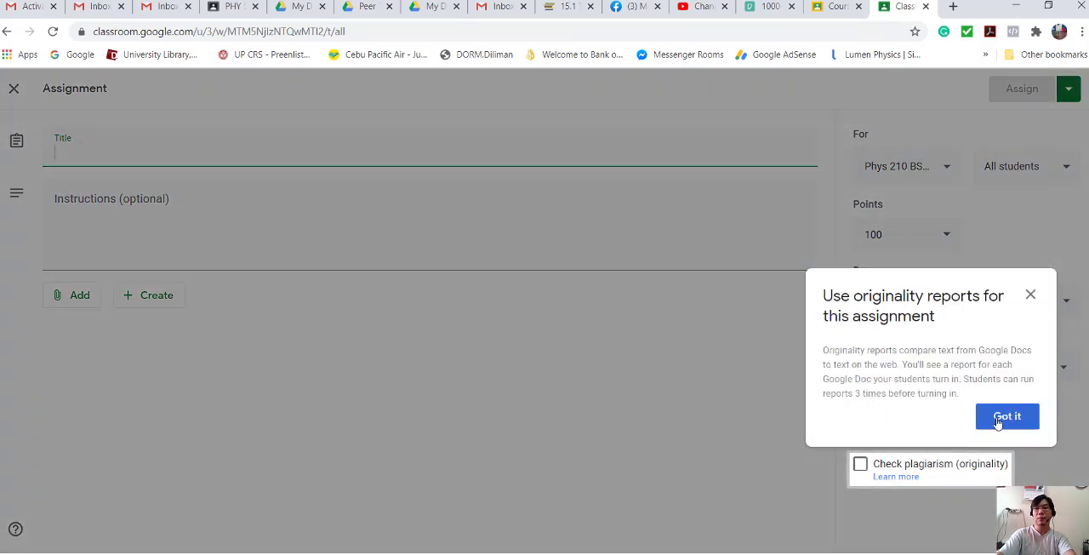
pyautogui.click(987, 422)
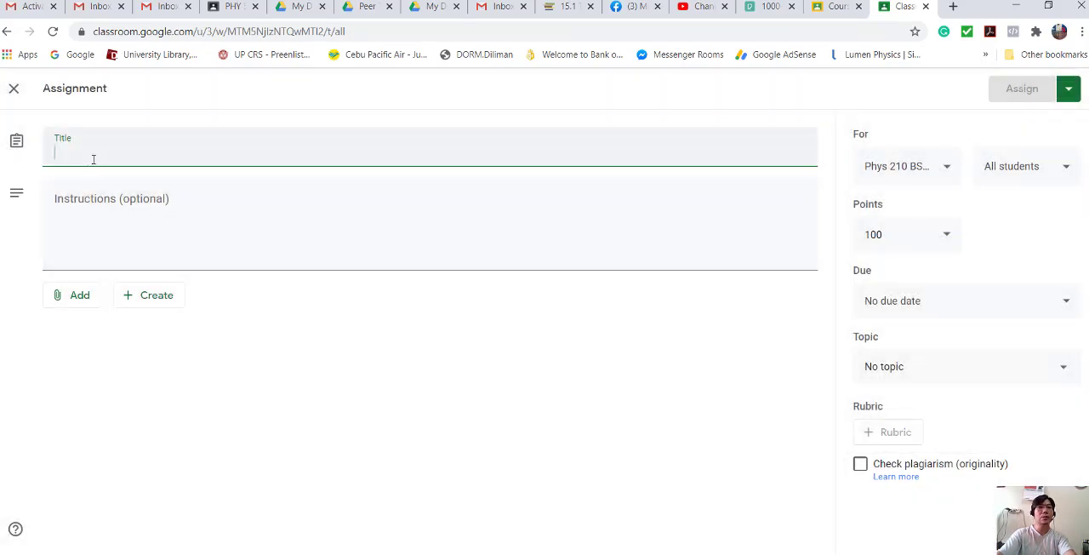
pyautogui.write('Ta')
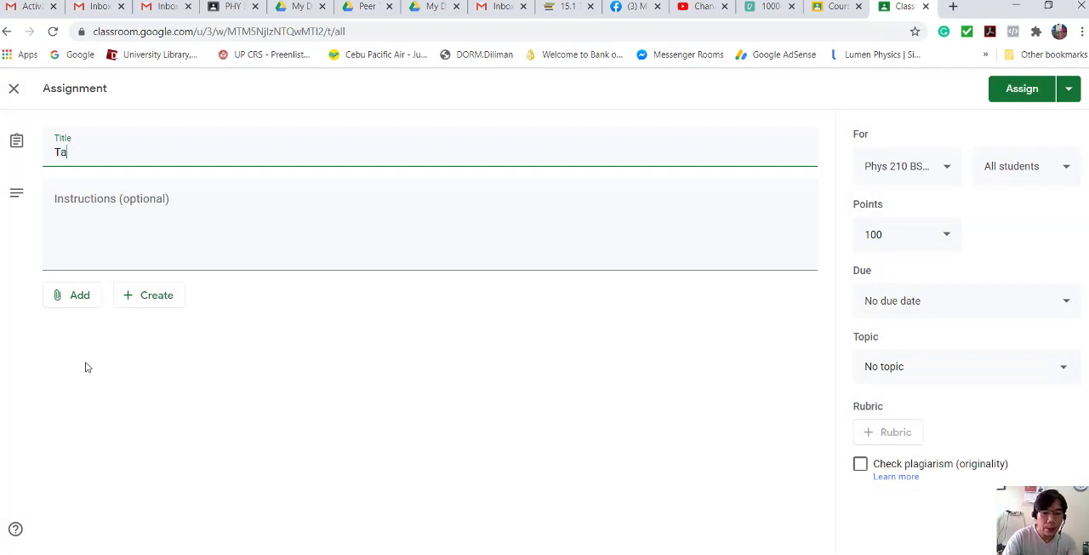
pyautogui.write('sk 1')
# - Enter "Introduction - 1 minute video" as the instructions of the Task 1 assignment
pyautogui.click(123, 217)
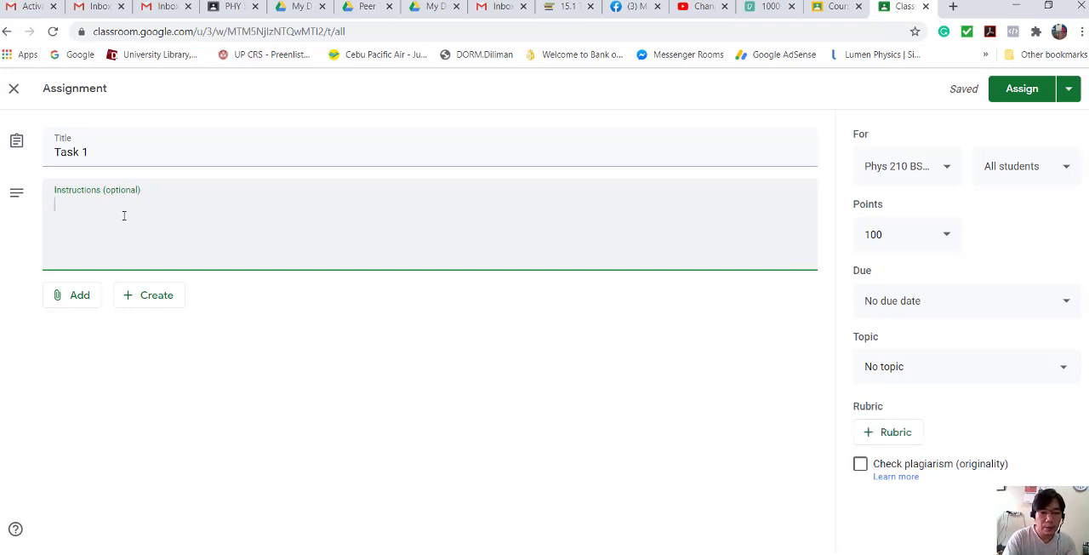
pyautogui.write('Intriduce')
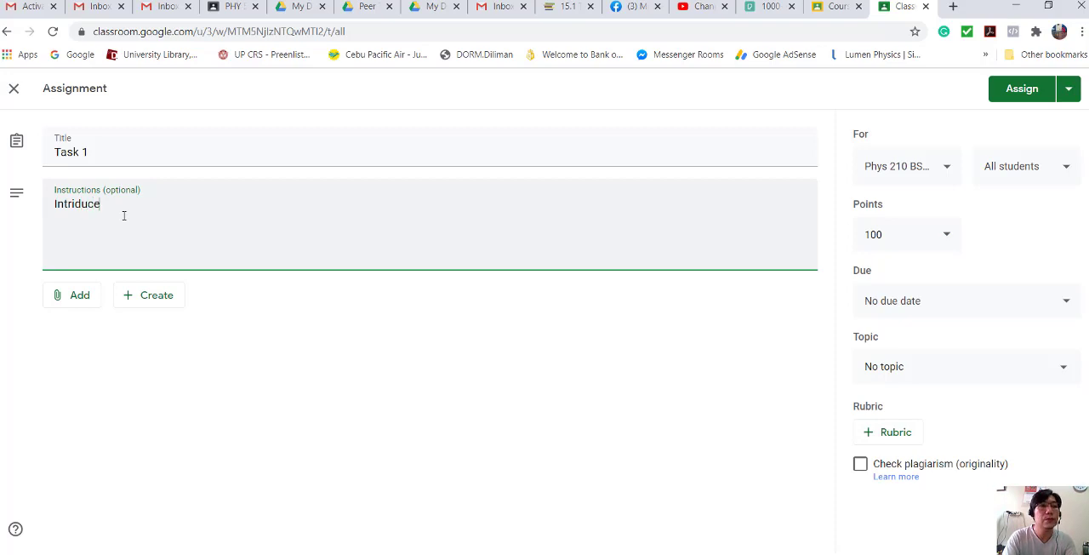
pyautogui.press('BackSpace')
pyautogui.press('BackSpace')
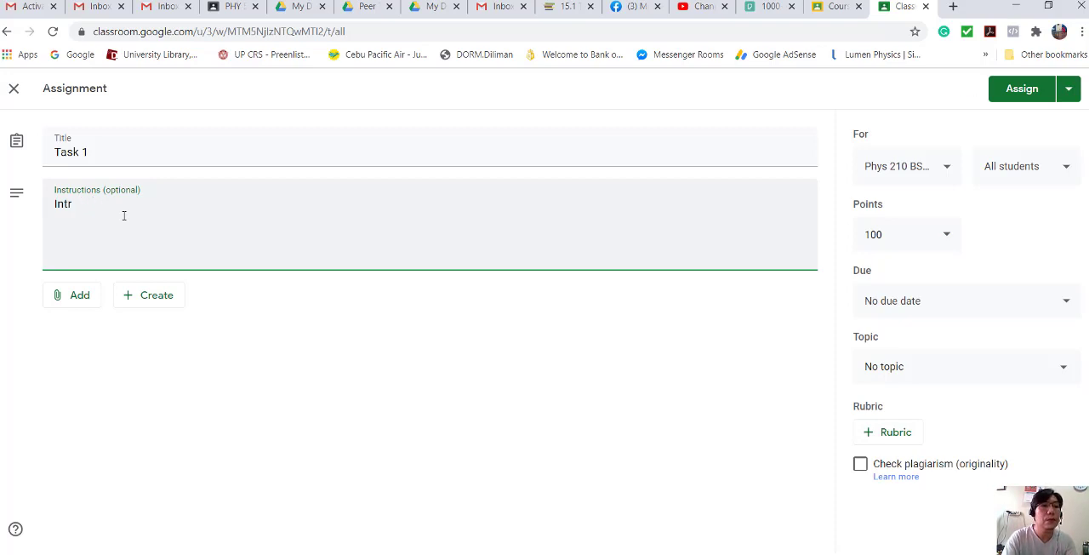
pyautogui.write('oduc')
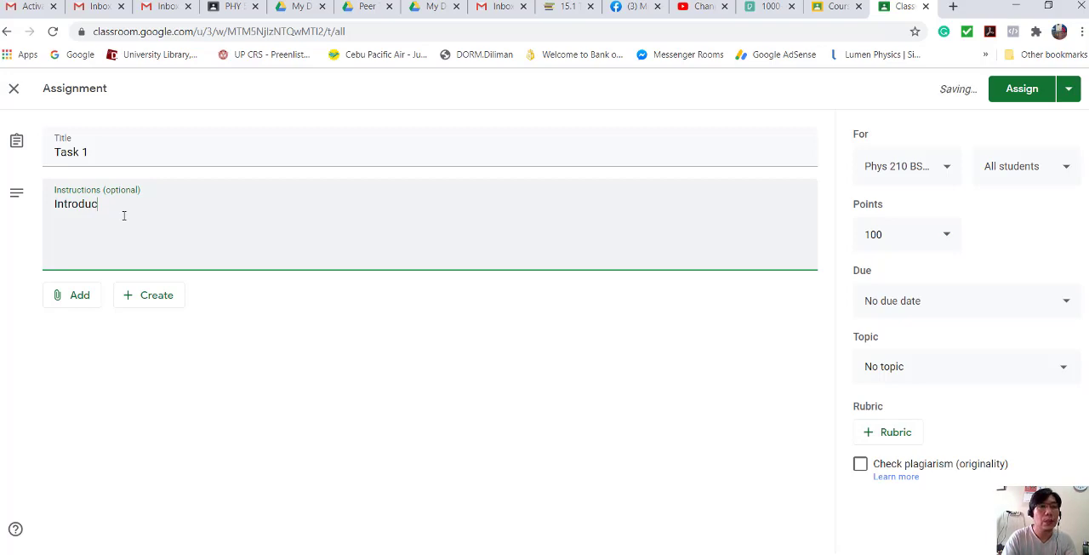
pyautogui.write('tion')
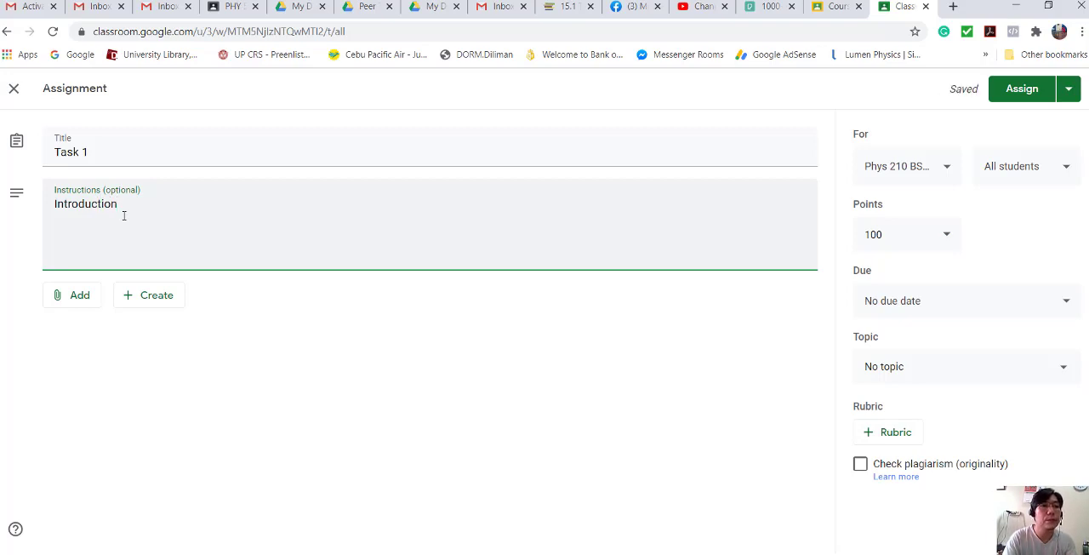
pyautogui.write(' - 1 minute video')
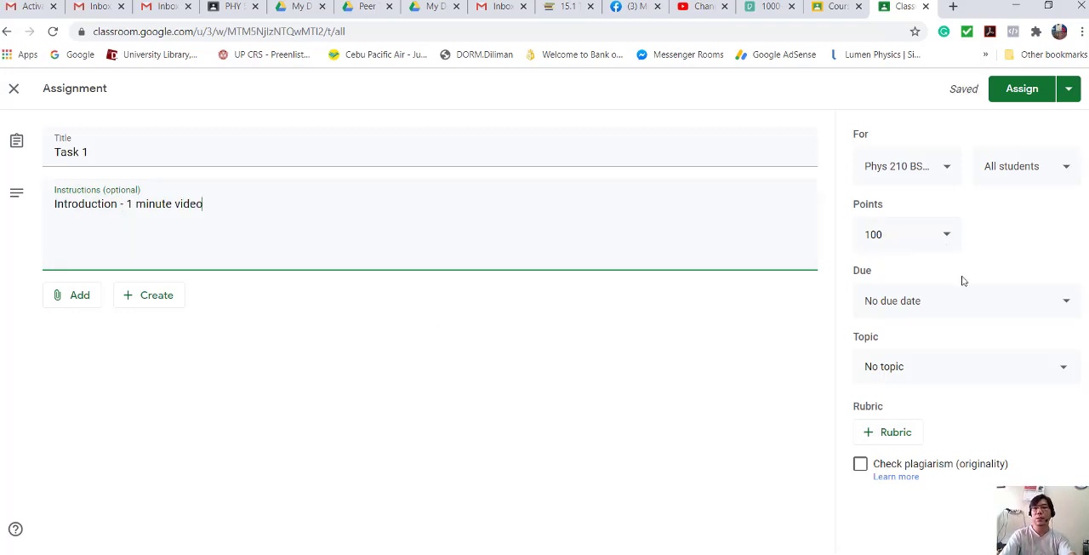
# - Set the assignment's due date to Sep 25, 2020 at 11:59 PM and file it under the Week 1 topic
pyautogui.click(1063, 303)
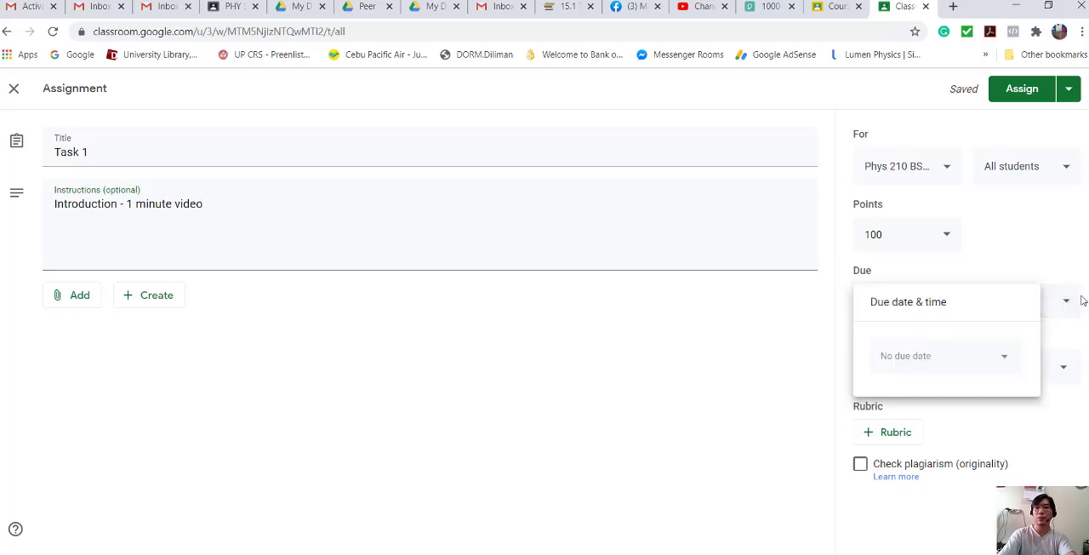
pyautogui.click(1007, 359)
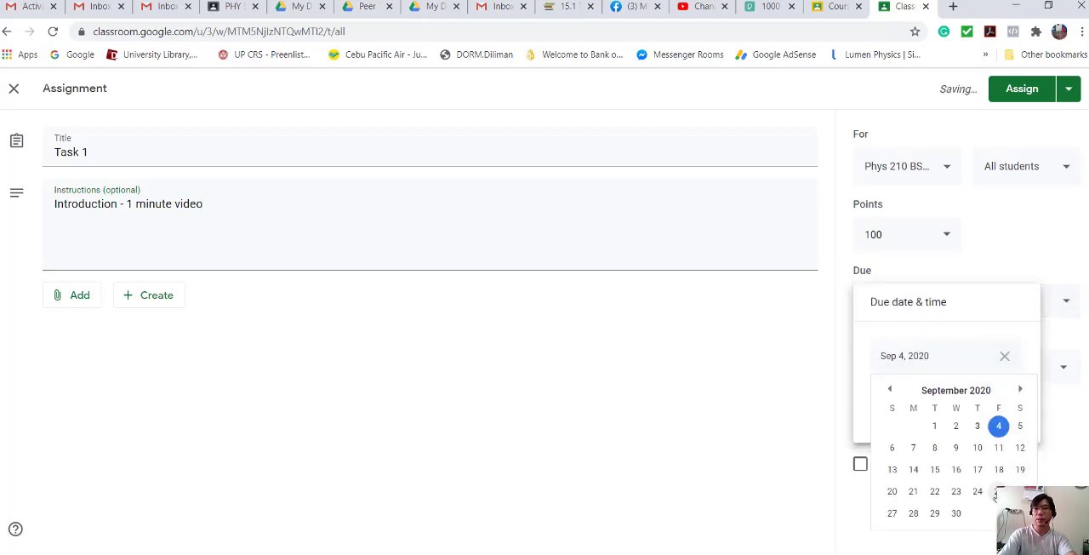
pyautogui.click(999, 492)
pyautogui.click(918, 407)
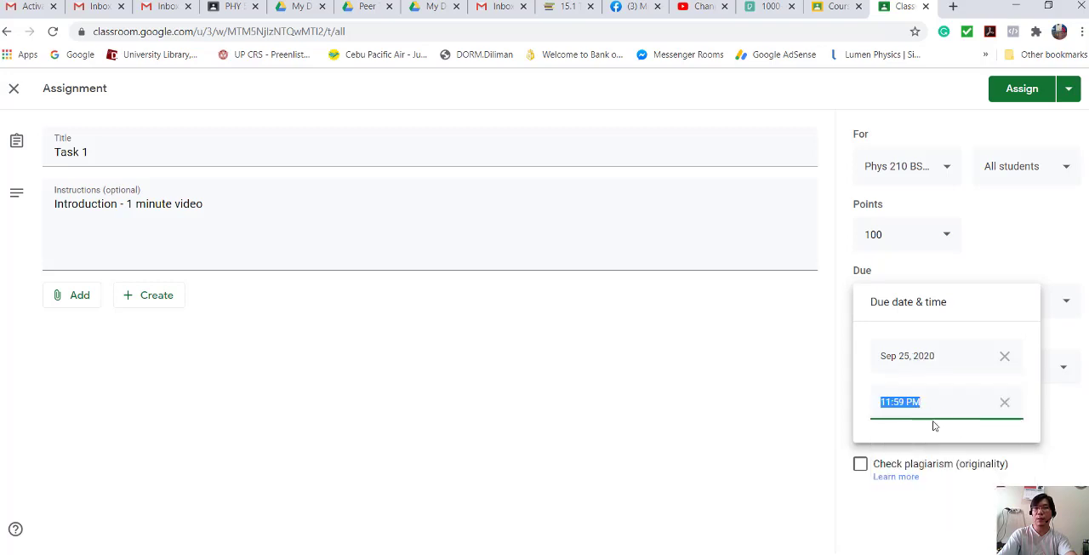
pyautogui.click(878, 501)
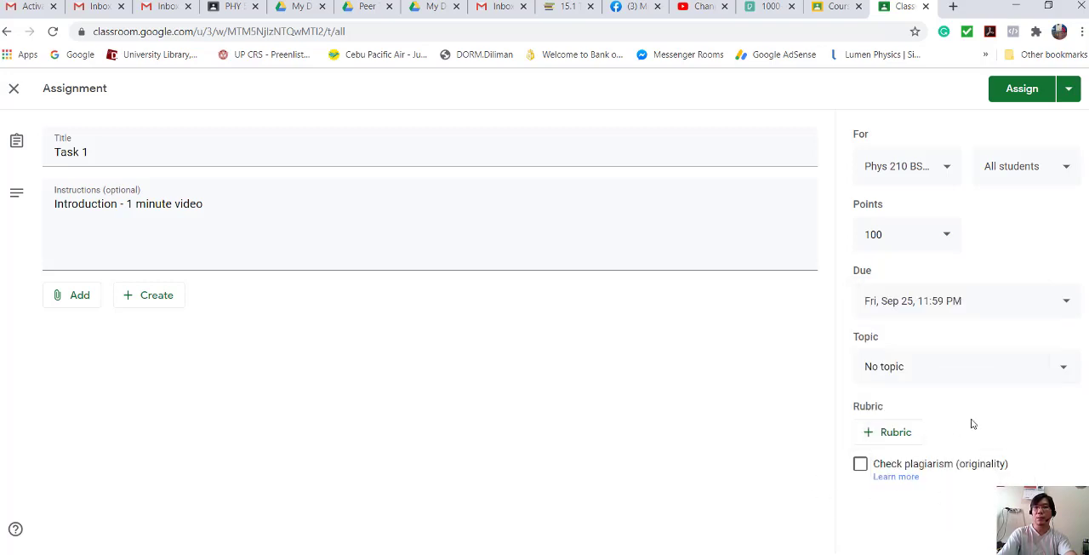
pyautogui.click(1064, 367)
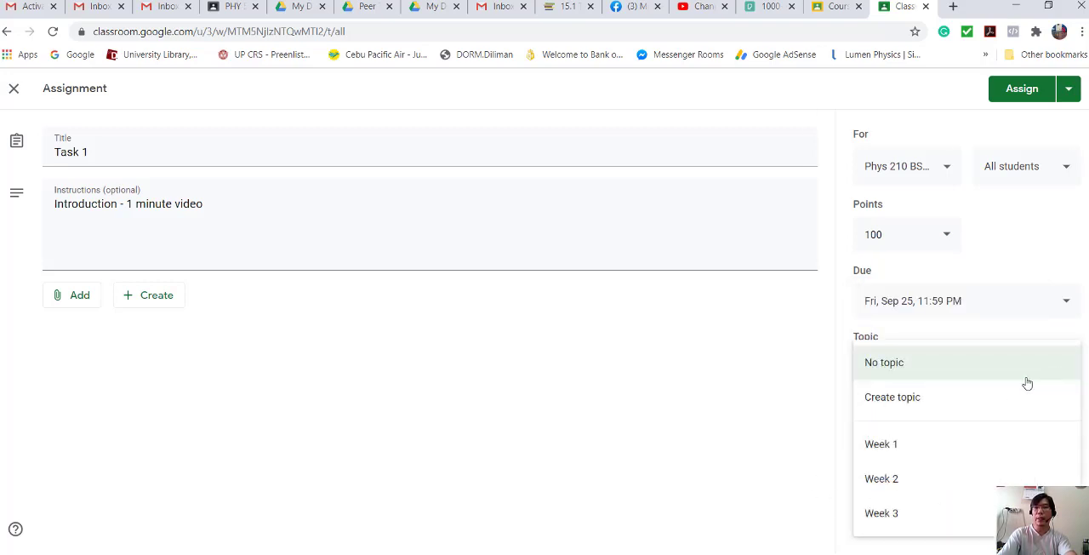
pyautogui.click(902, 445)
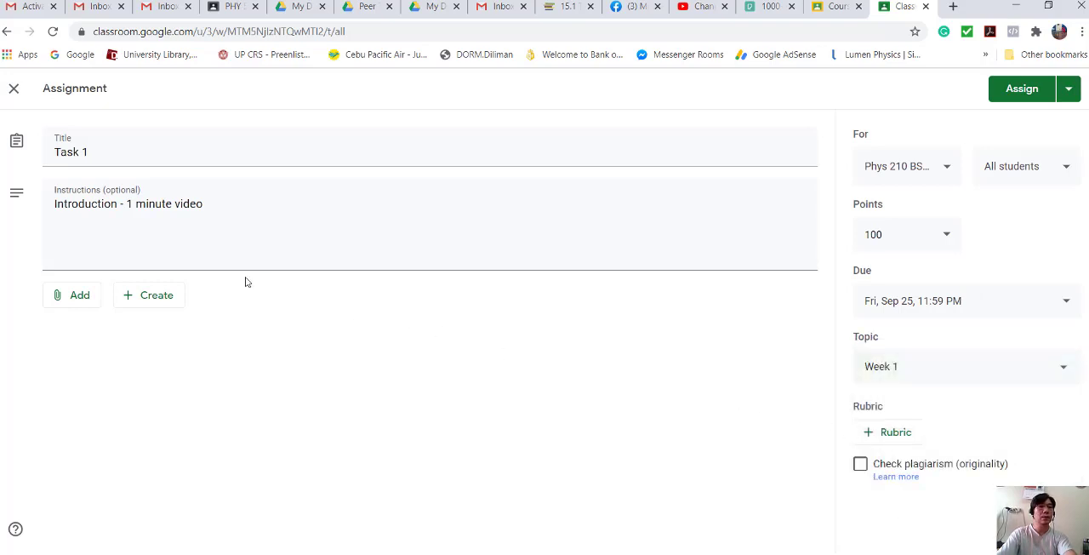
# - Upload the Sample Task for Week 1 document from the Thermodynamics Demo folder as the assignment's attachment and assign it to the class
pyautogui.click(76, 294)
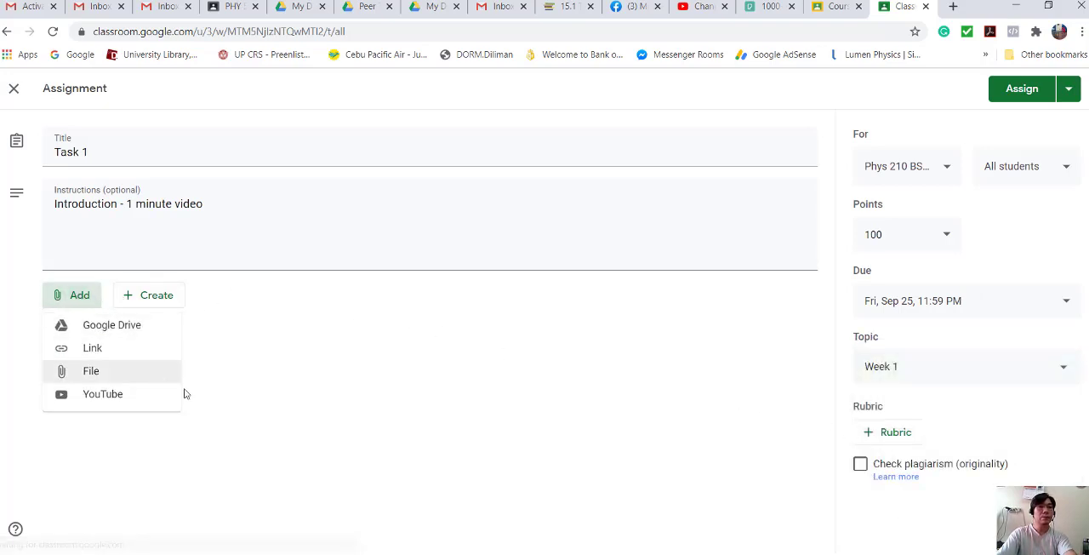
pyautogui.click(102, 373)
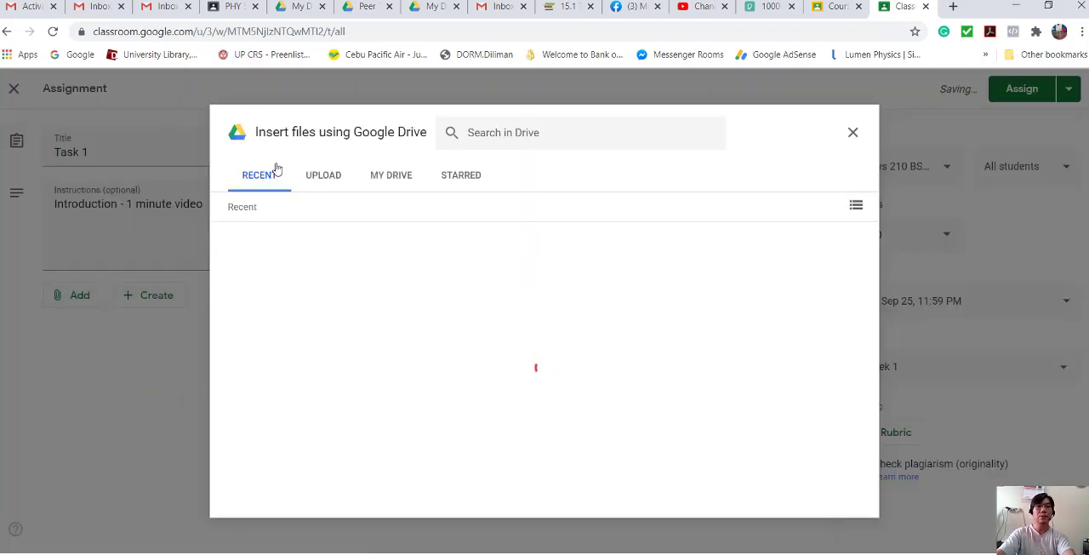
pyautogui.click(323, 176)
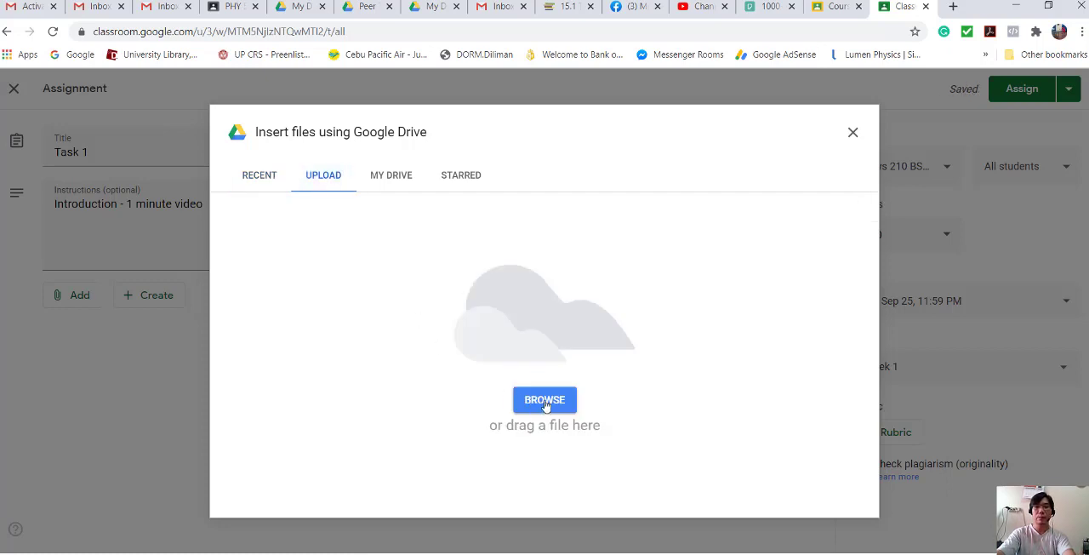
pyautogui.click(543, 404)
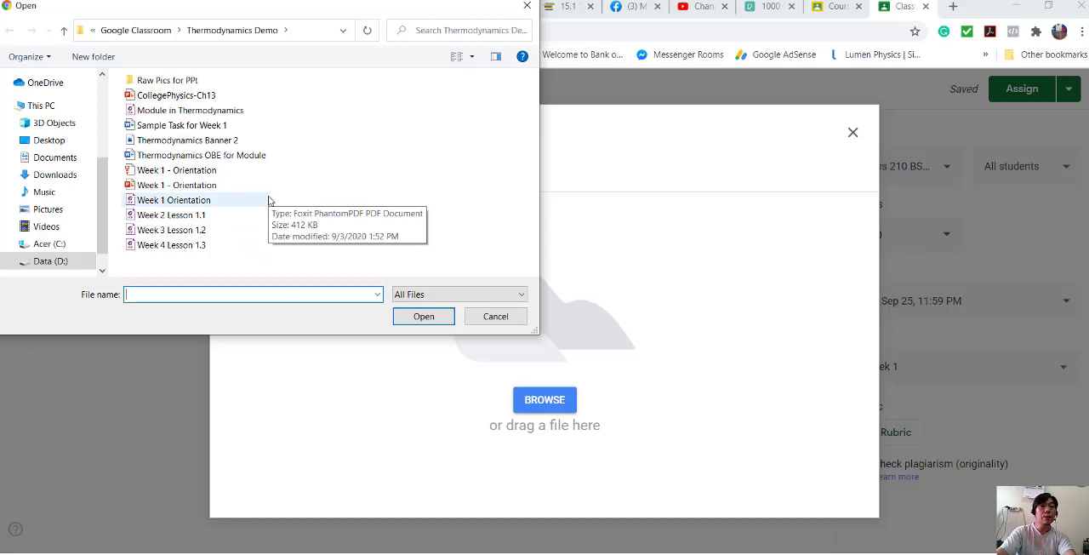
pyautogui.click(222, 125)
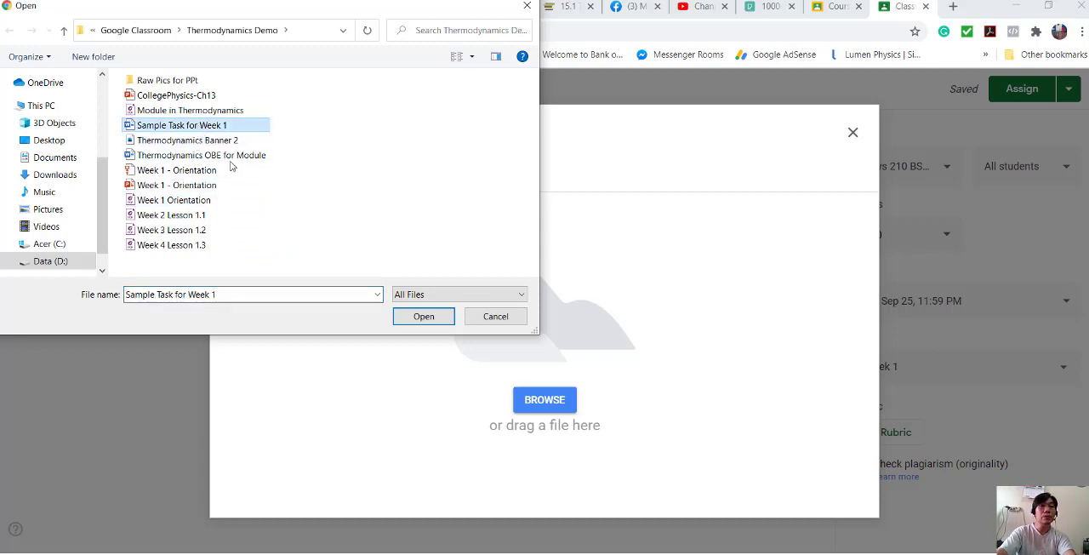
pyautogui.click(406, 320)
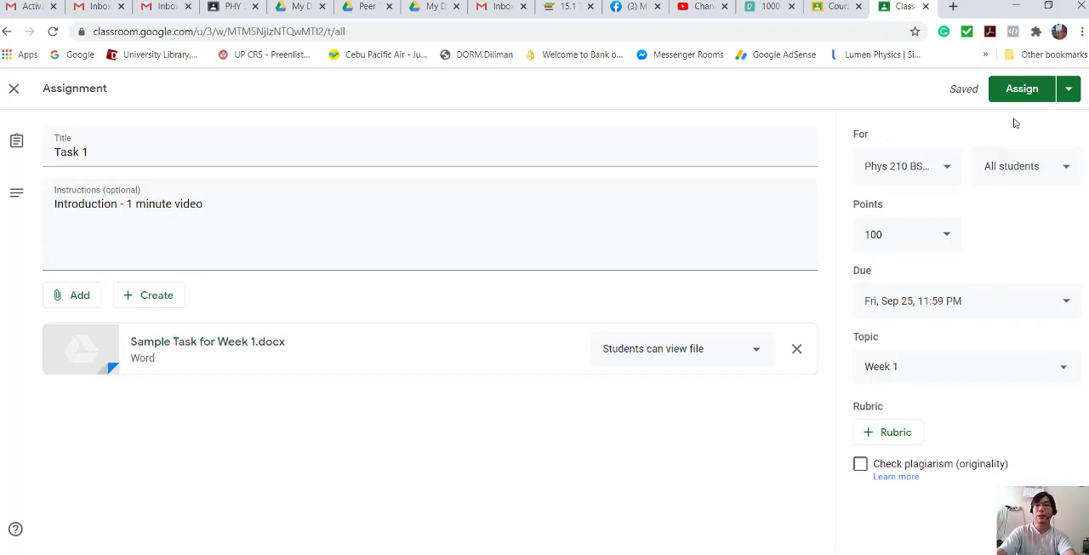
pyautogui.click(1022, 92)
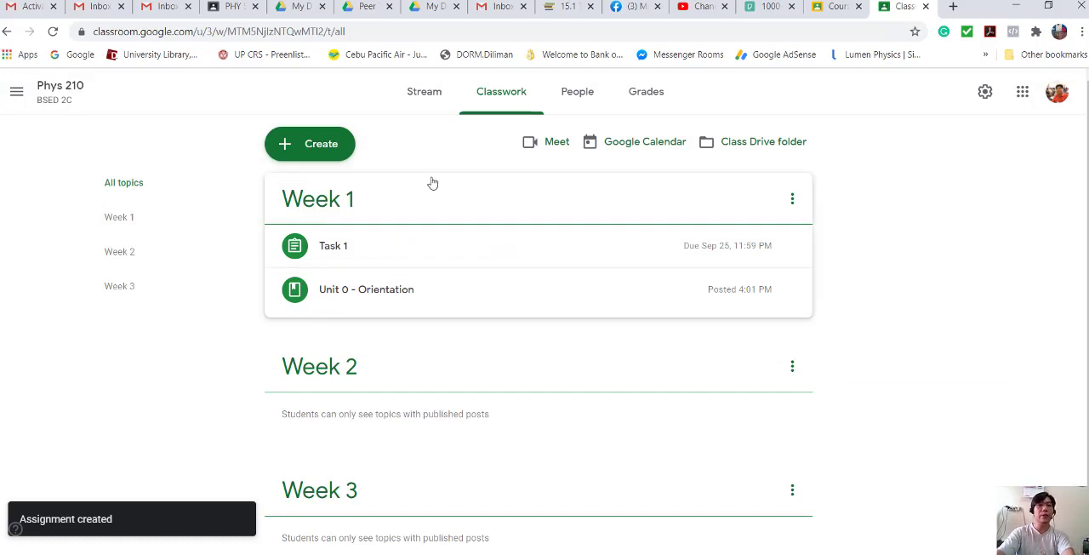
# - Create a new classwork material titled "Video - Ppt of Orientation"
pyautogui.click(342, 149)
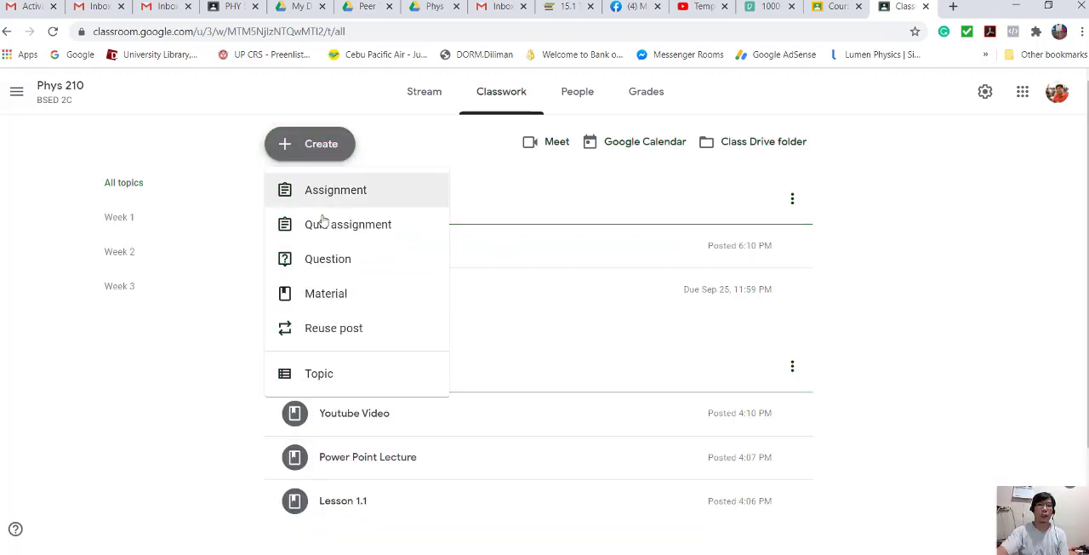
pyautogui.click(327, 298)
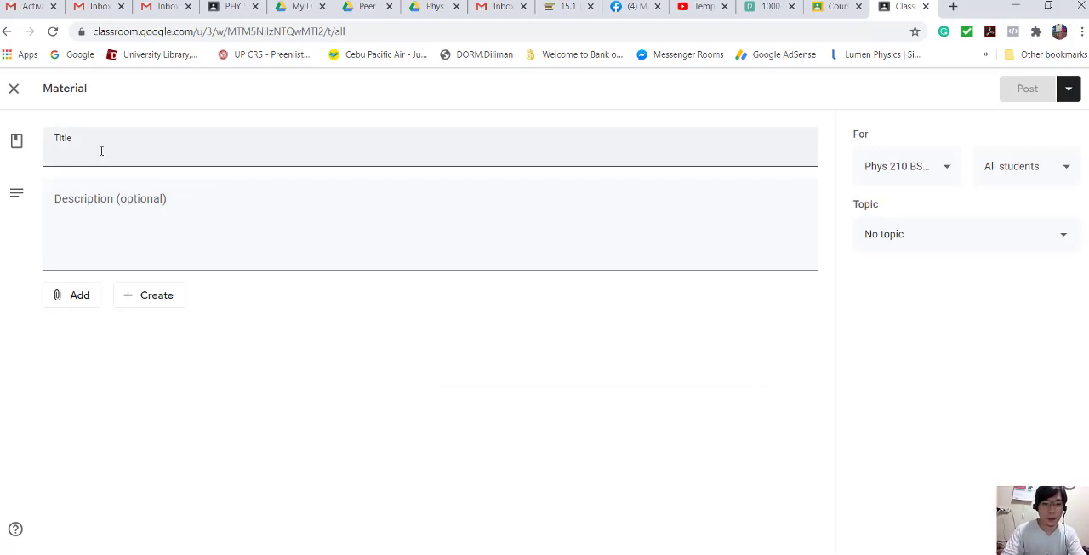
pyautogui.write('Video -')
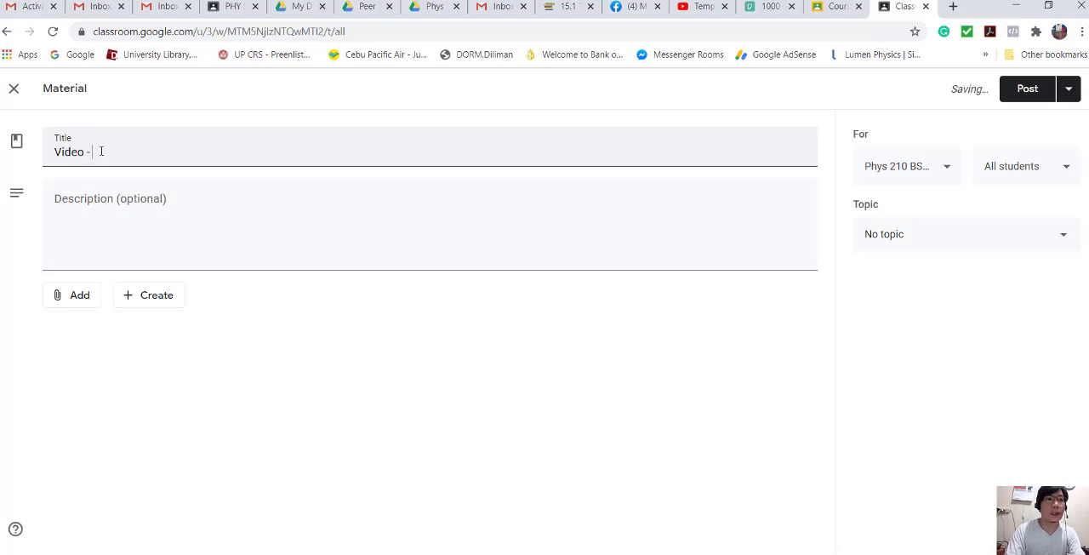
pyautogui.write('Ph')
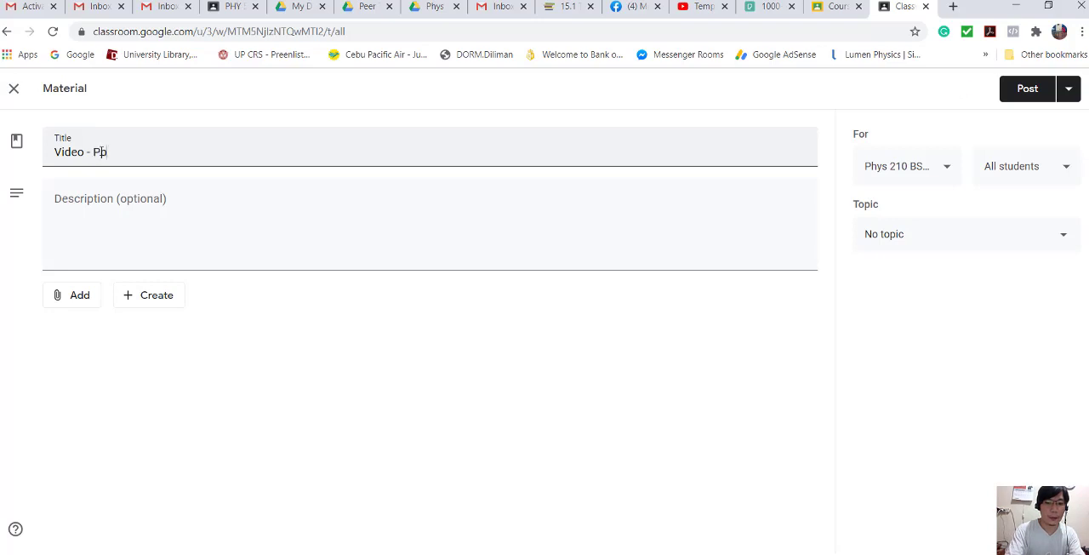
pyautogui.write('t ')
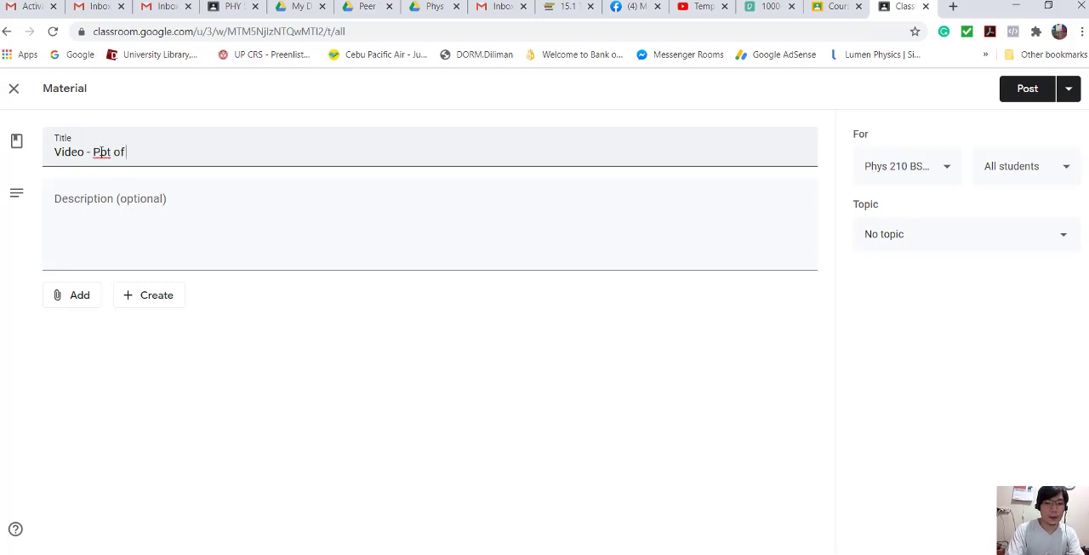
pyautogui.write('of O')
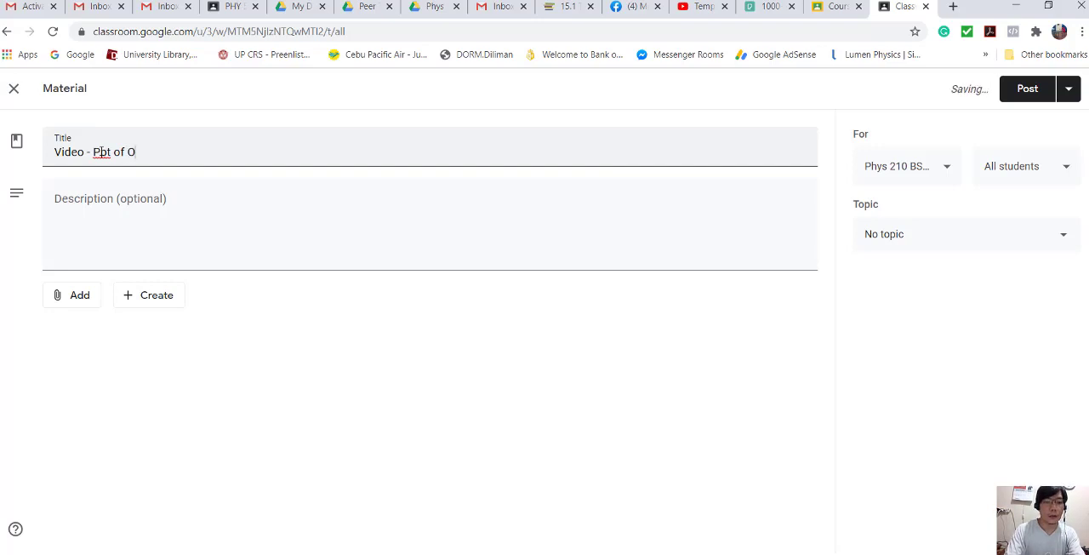
pyautogui.write('rientation')
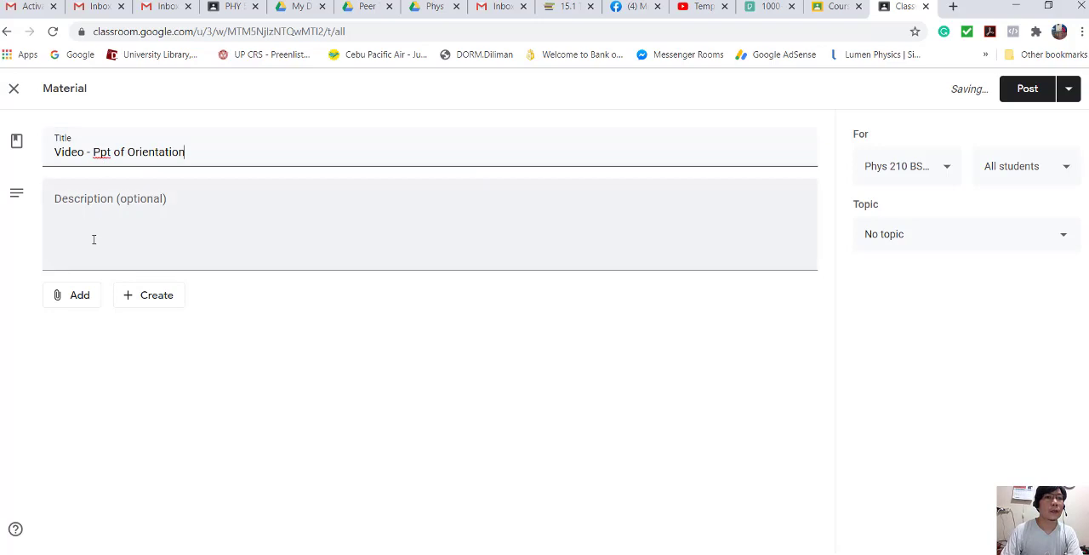
# - File the video material under the Week 1 topic, leaving its description empty
pyautogui.click(125, 228)
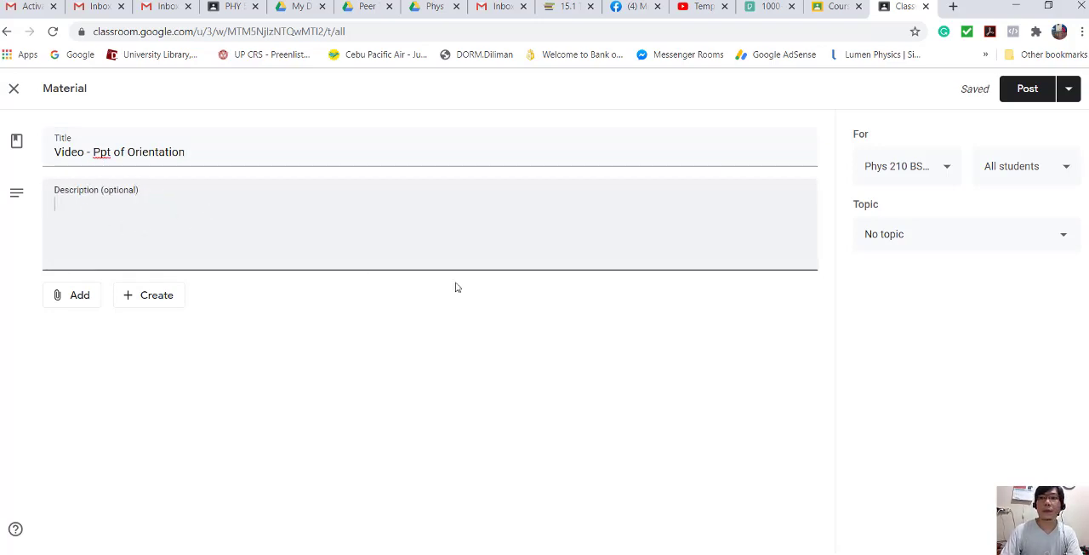
pyautogui.click(1058, 236)
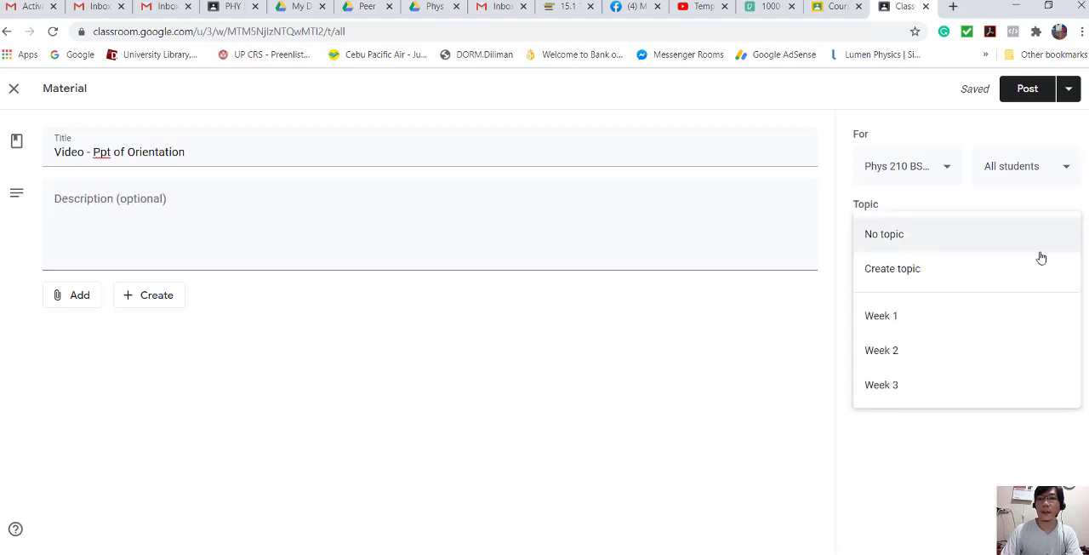
pyautogui.click(911, 323)
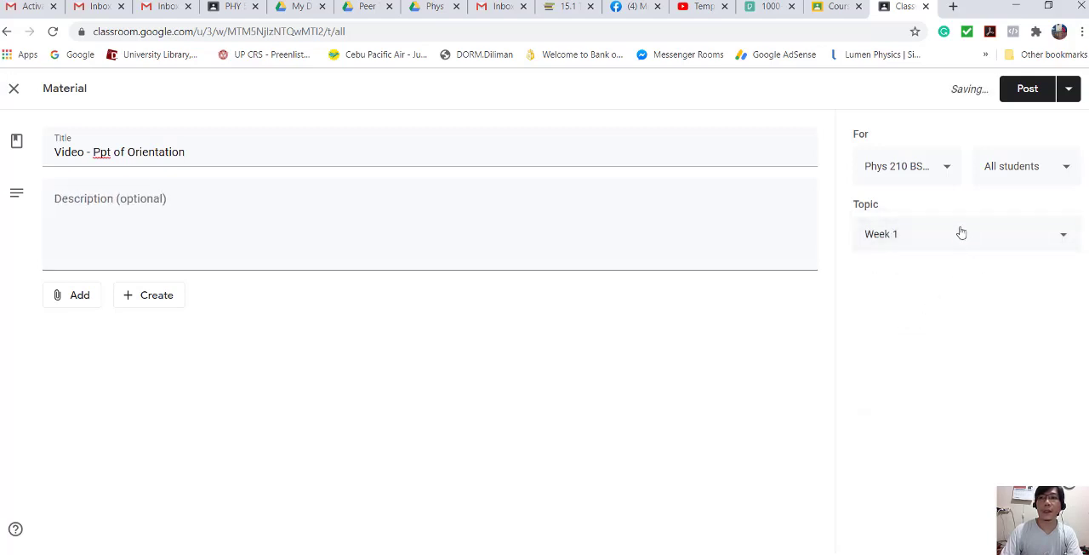
# - Upload the Orientation in Ppt video from the Orientation in Ppt folder as the material's attachment and post it to the class
pyautogui.click(80, 299)
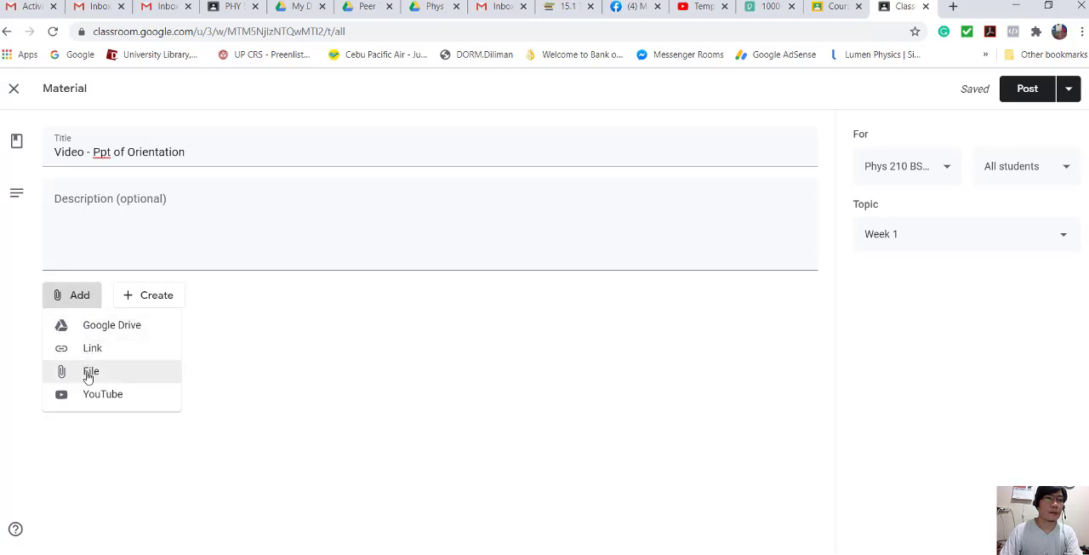
pyautogui.click(95, 375)
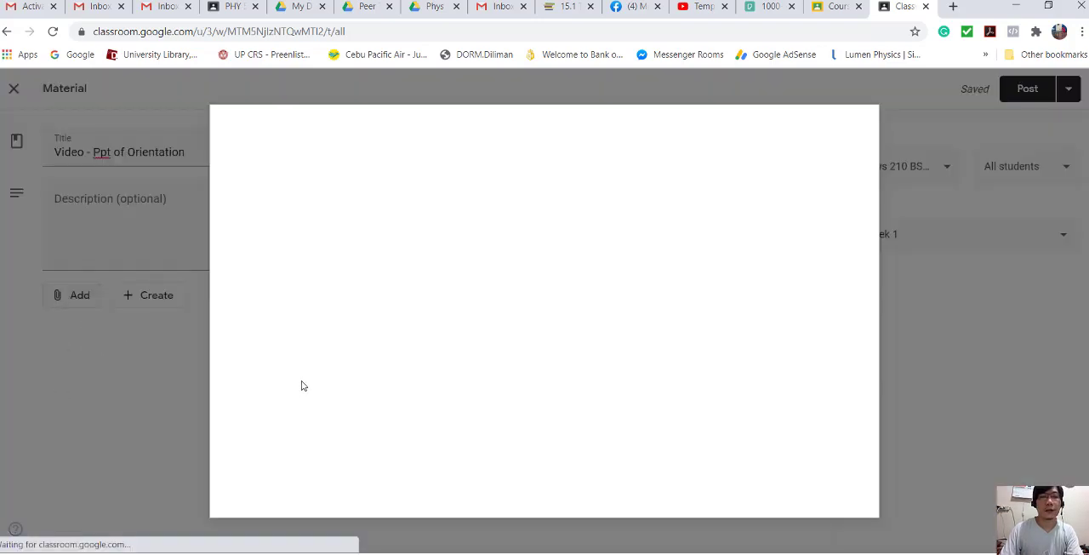
pyautogui.click(333, 184)
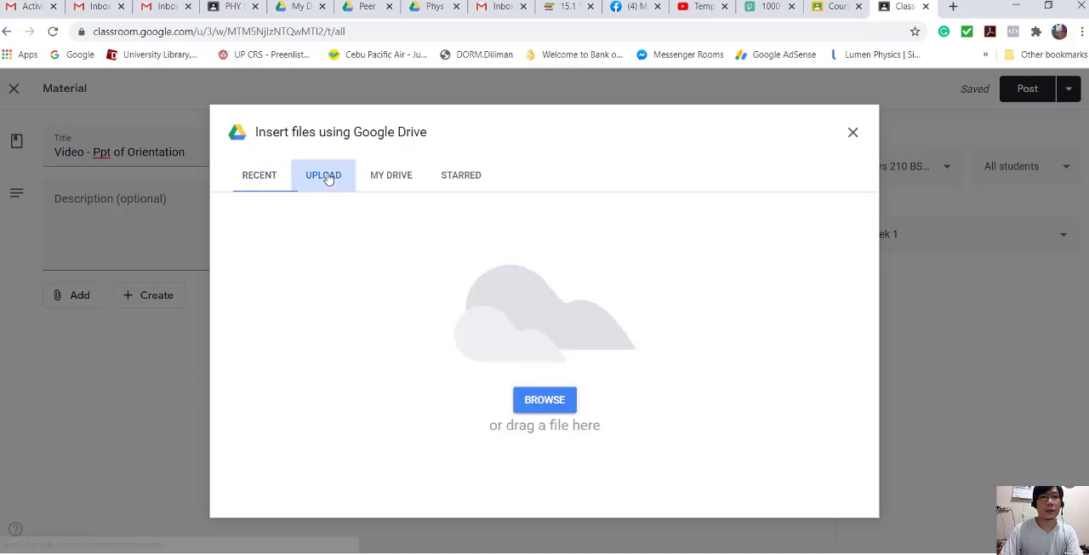
pyautogui.click(533, 407)
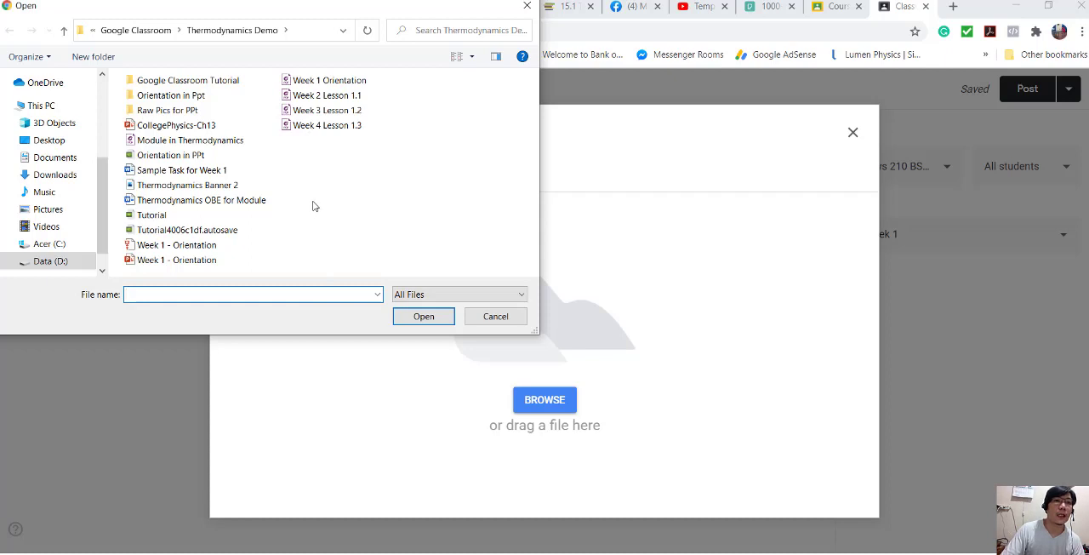
pyautogui.doubleClick(182, 98)
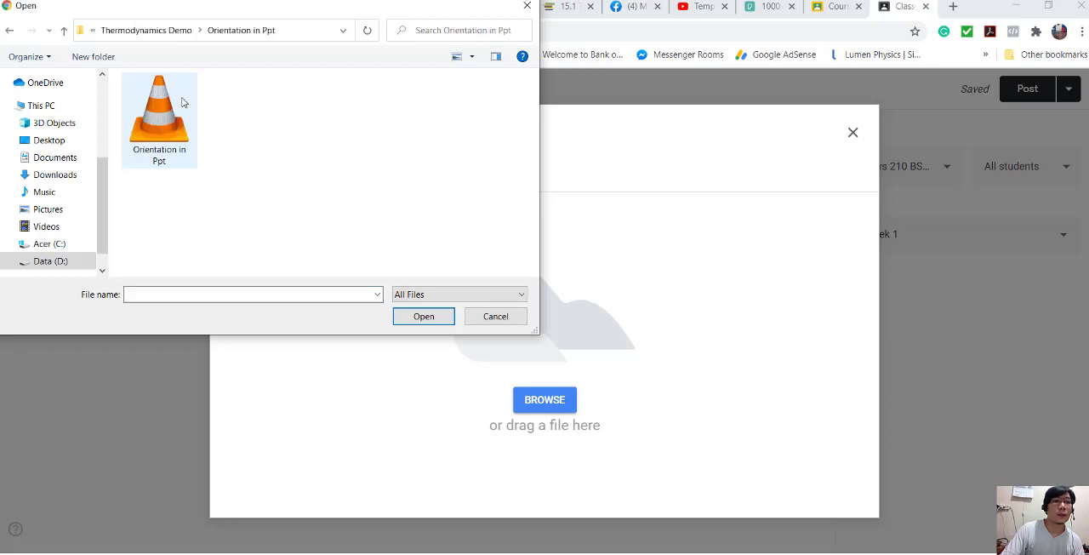
pyautogui.click(183, 103)
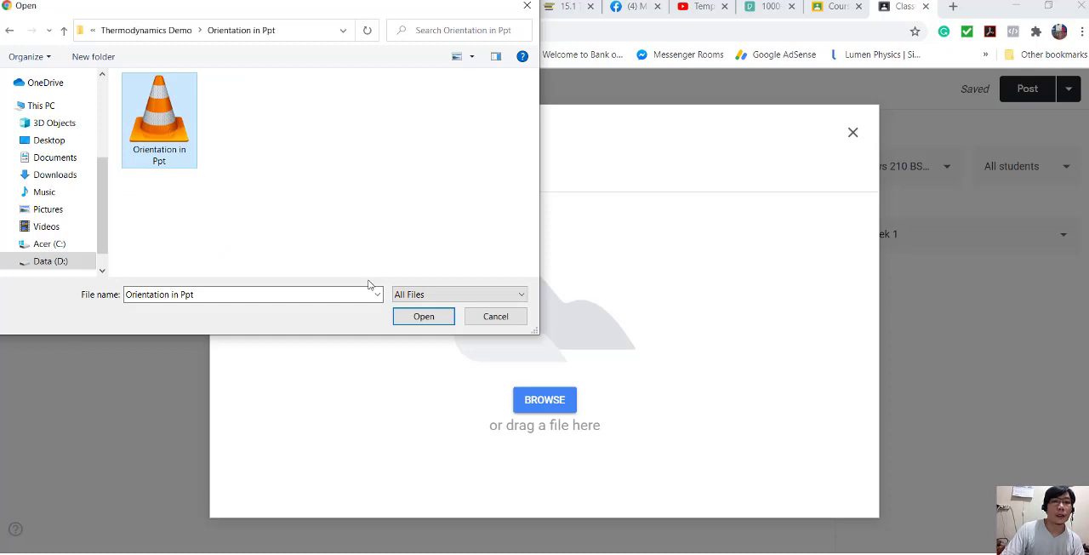
pyautogui.click(423, 326)
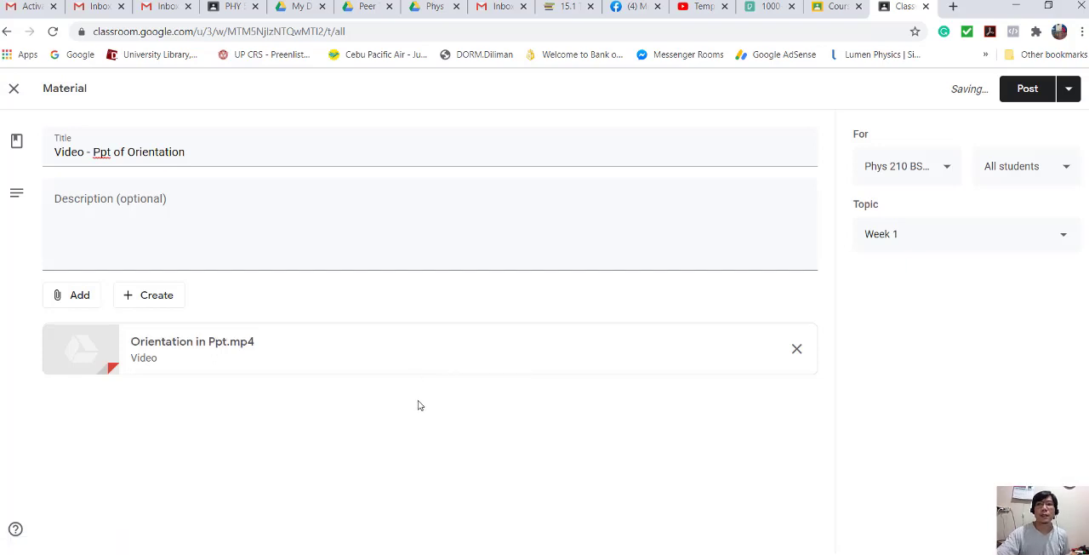
pyautogui.click(1027, 89)
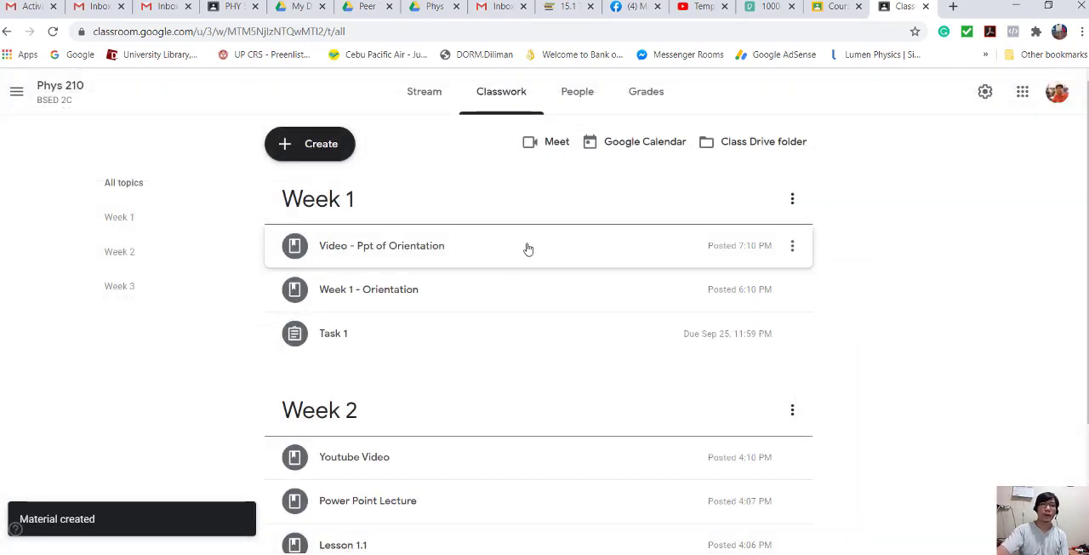
# - Check the attachments of the Video - Ppt of Orientation and Week 1 - Orientation materials under Week 1
pyautogui.click(481, 259)
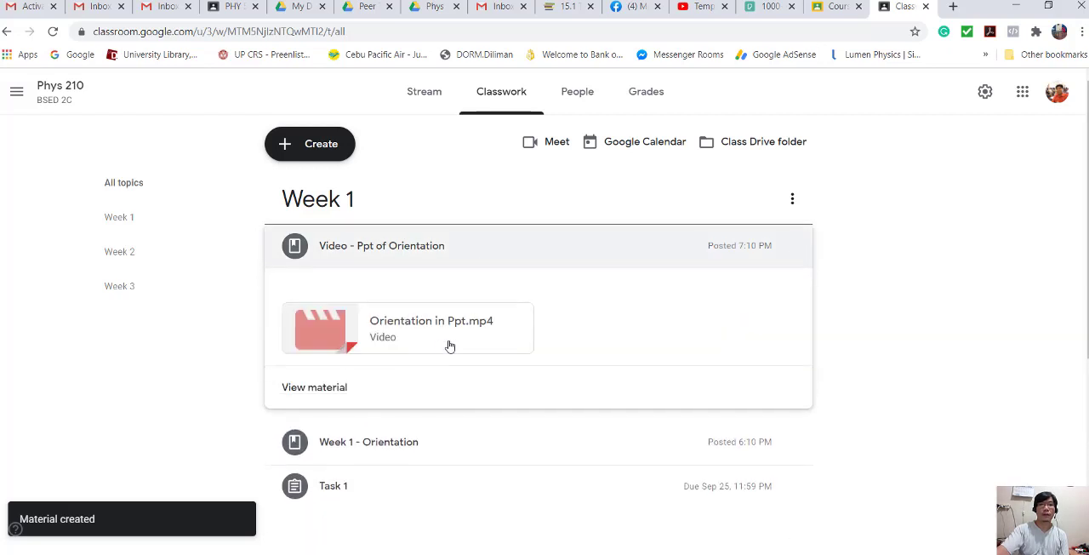
pyautogui.click(492, 253)
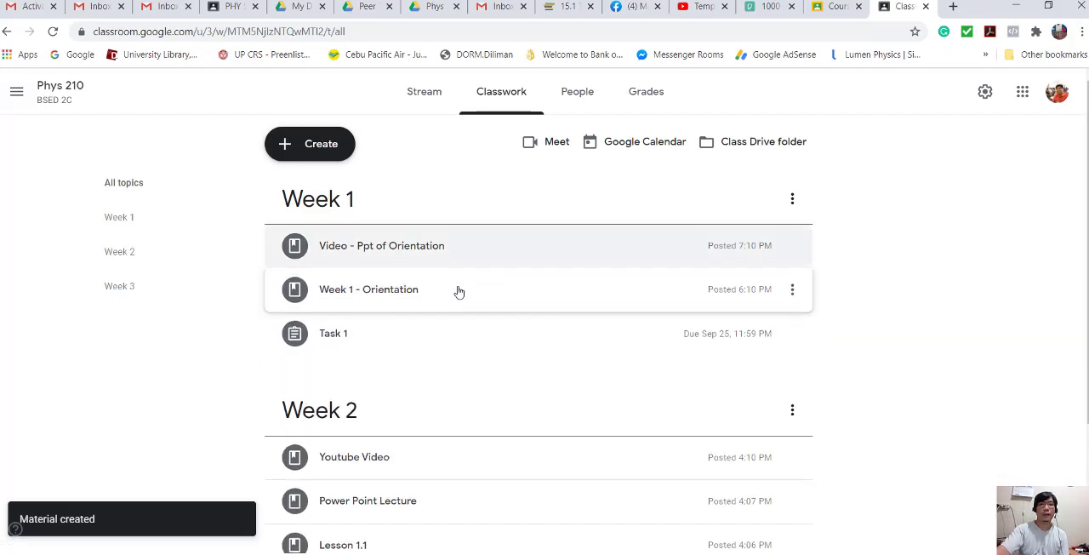
pyautogui.click(456, 291)
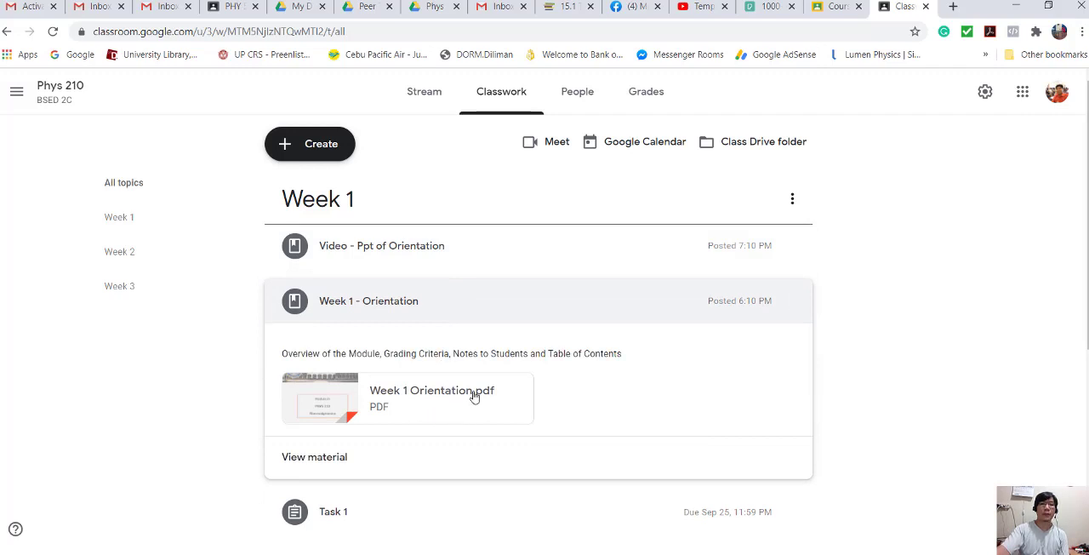
pyautogui.click(502, 308)
pyautogui.click(476, 342)
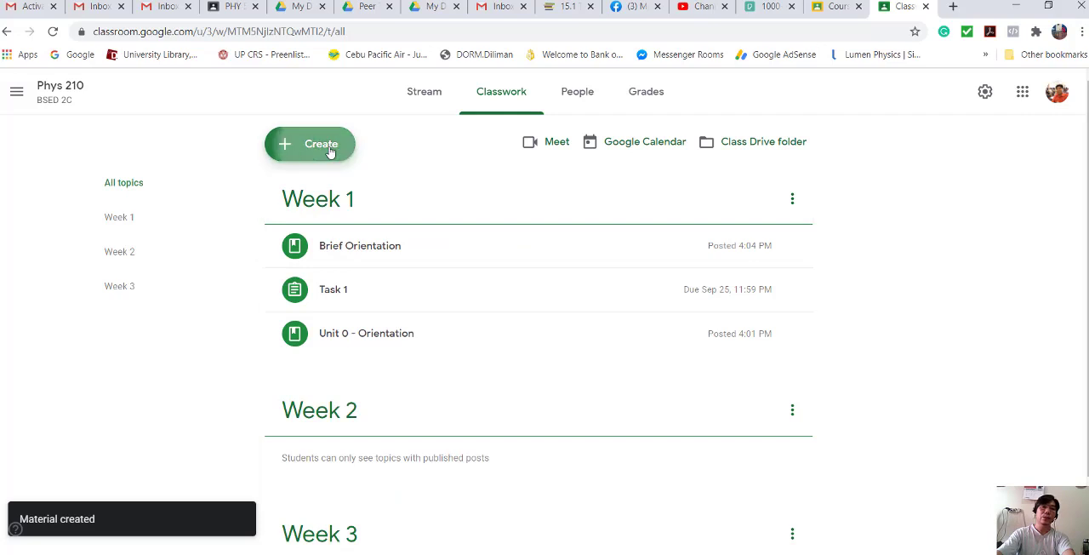
# - Create a classwork material titled "Lesson 1.1" with the description "Heat and Temperature" under the Week 2 topic
pyautogui.click(331, 151)
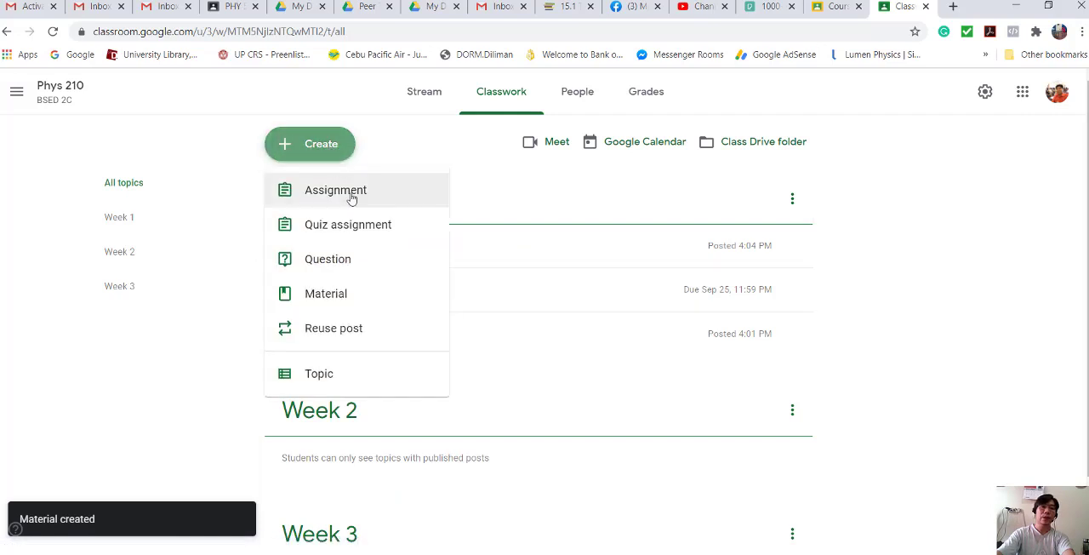
pyautogui.click(336, 294)
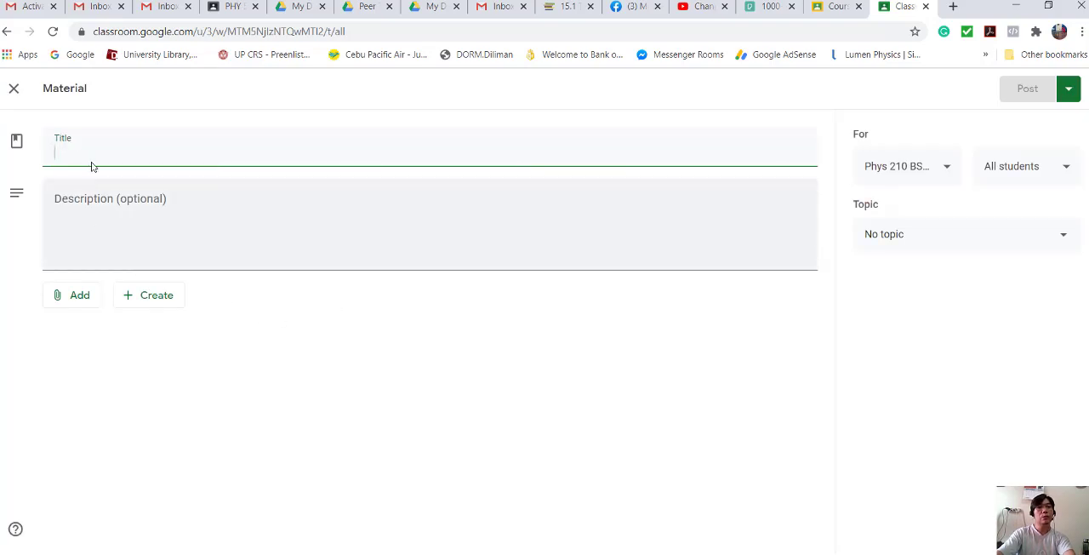
pyautogui.write('Lesson 1.1')
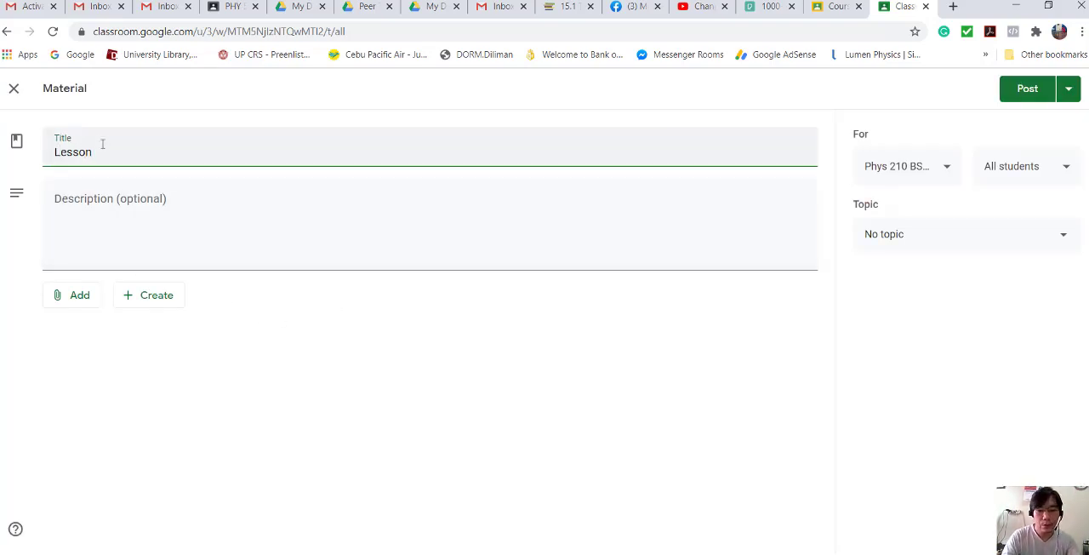
pyautogui.click(108, 217)
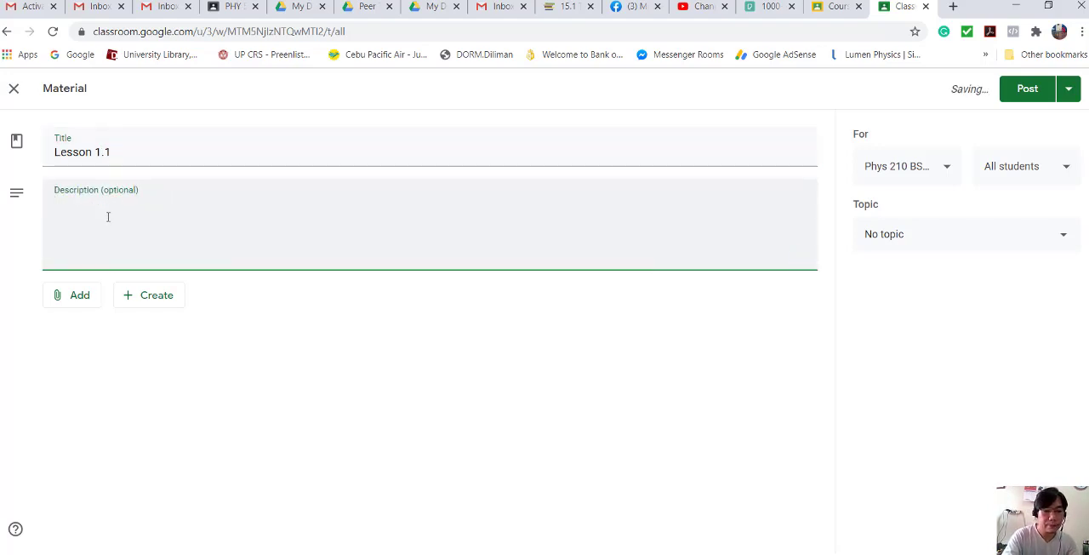
pyautogui.write('Heat and Temperature')
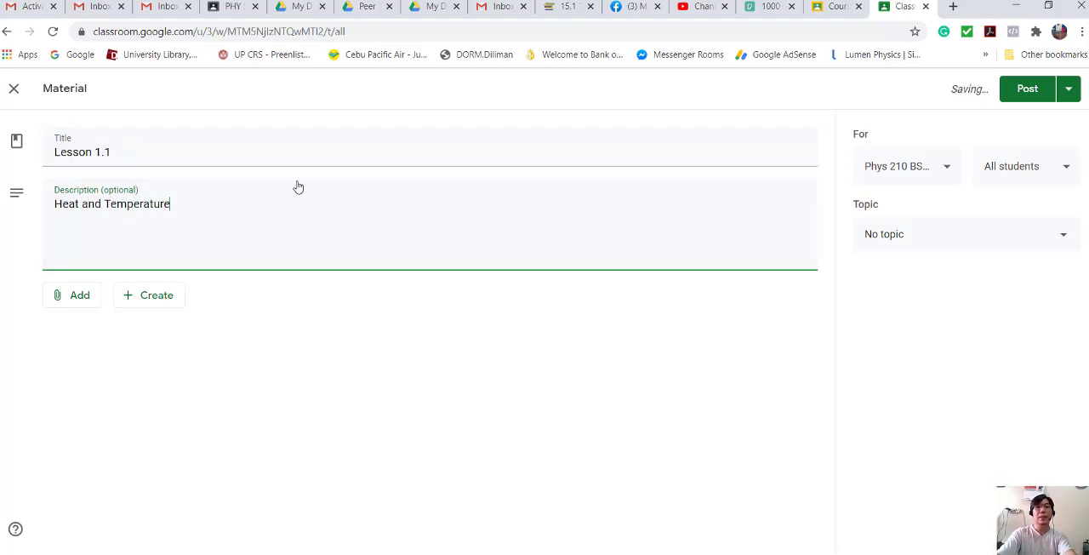
pyautogui.click(1056, 234)
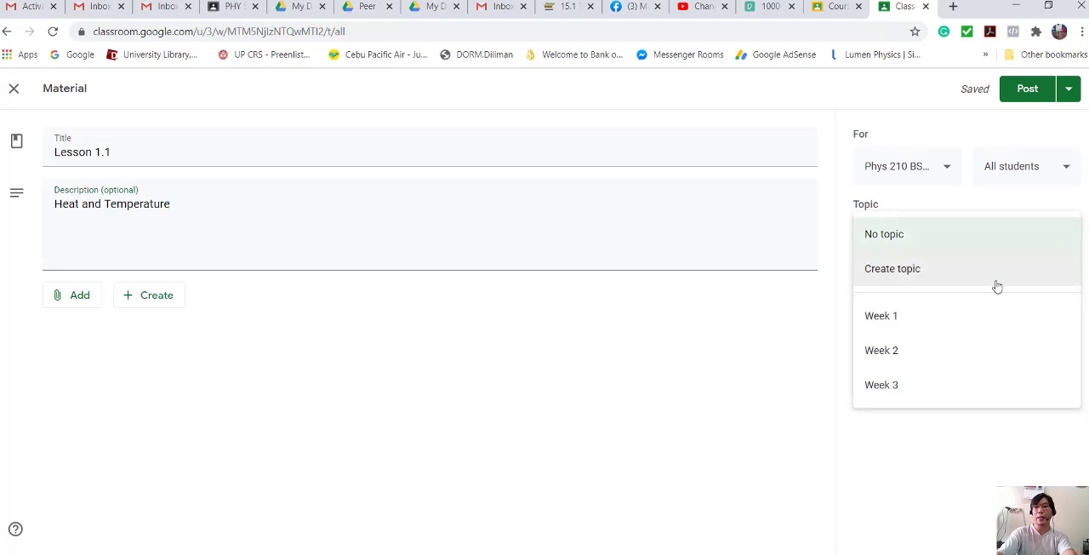
pyautogui.click(905, 355)
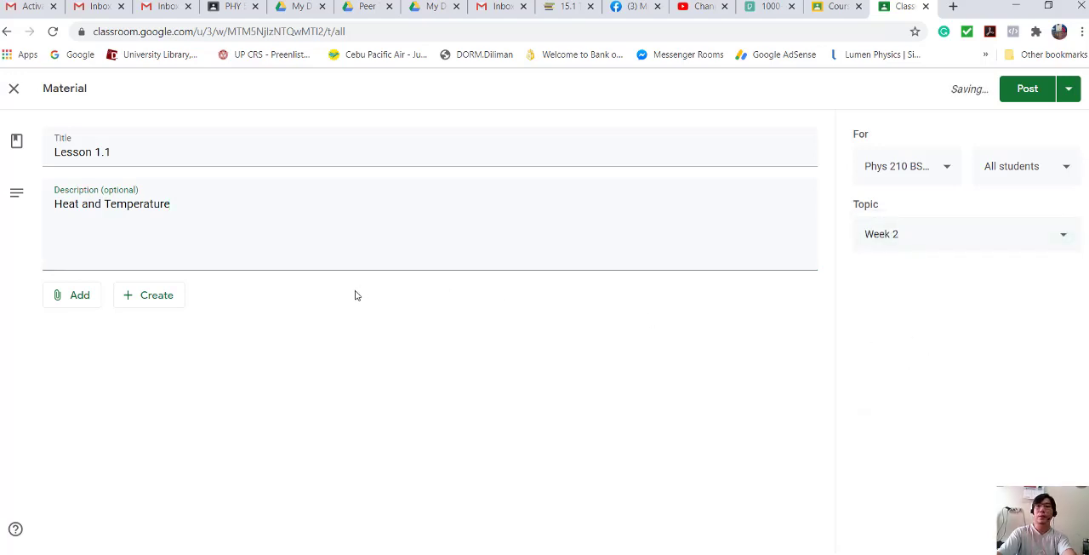
# - Upload the Week 2 Lesson 1.1 file from the Thermodynamics Demo folder as the Lesson 1.1 attachment and post the material
pyautogui.click(79, 297)
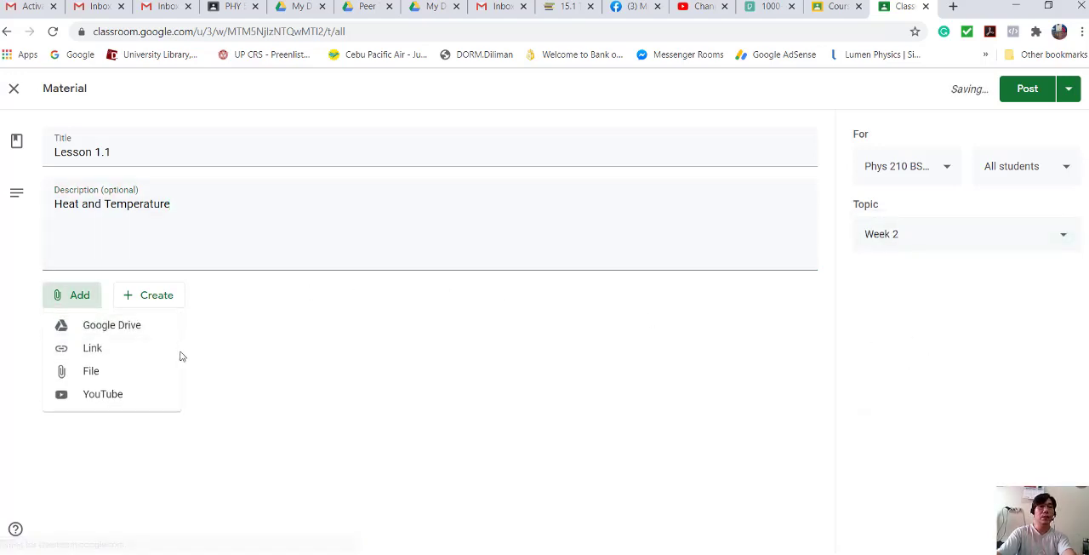
pyautogui.click(132, 375)
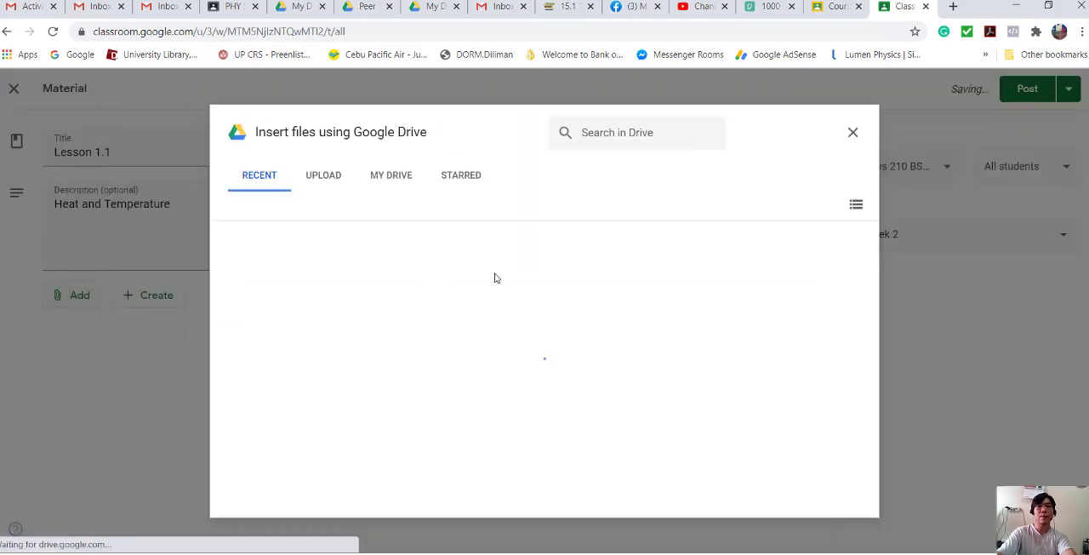
pyautogui.click(316, 176)
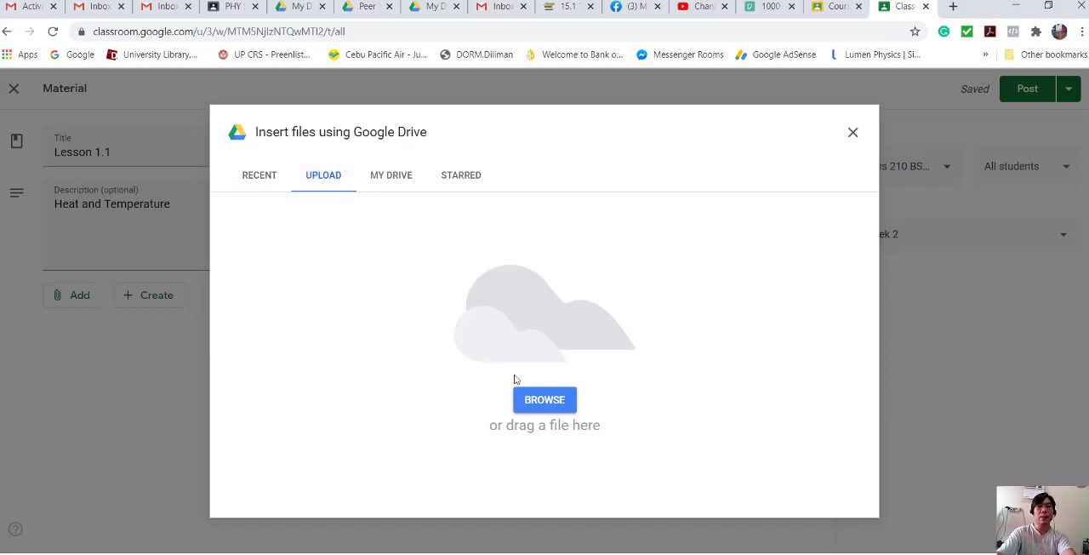
pyautogui.click(547, 401)
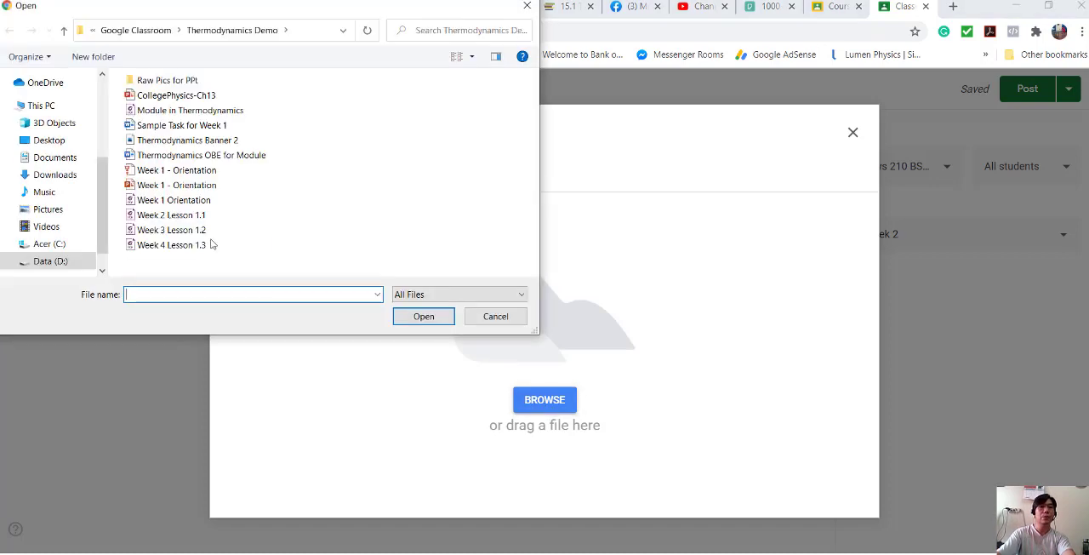
pyautogui.click(201, 218)
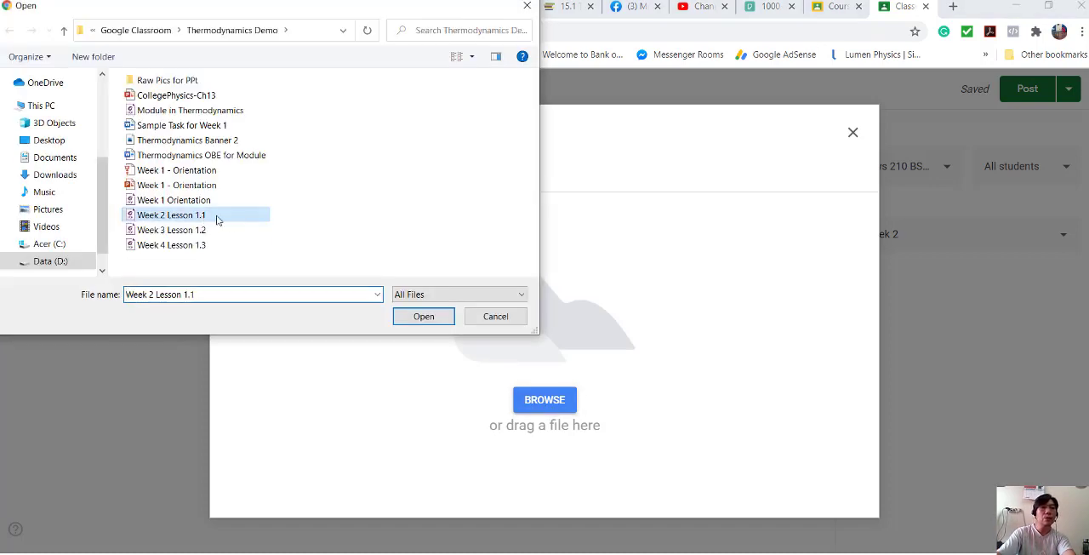
pyautogui.click(424, 318)
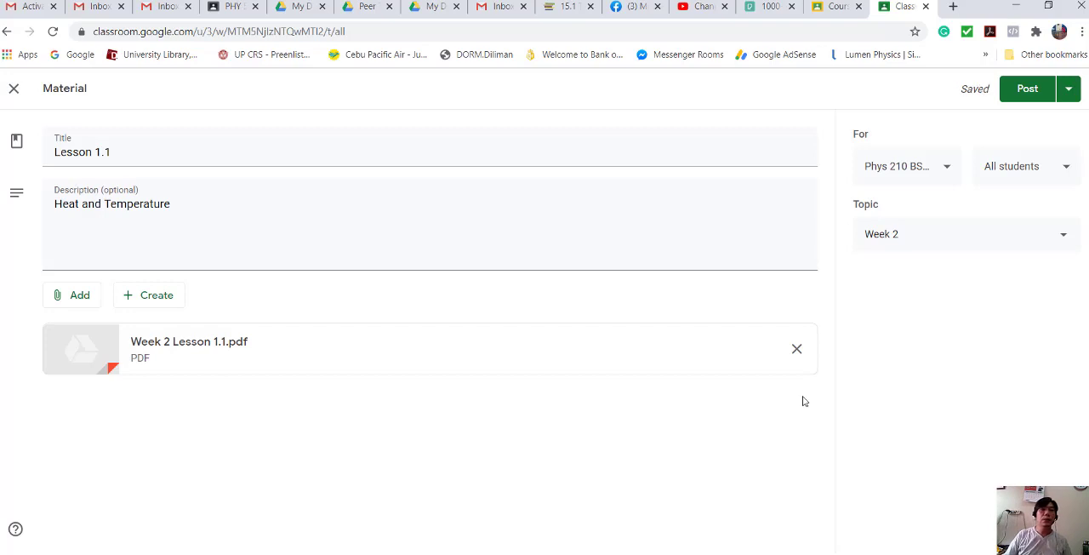
pyautogui.click(1028, 90)
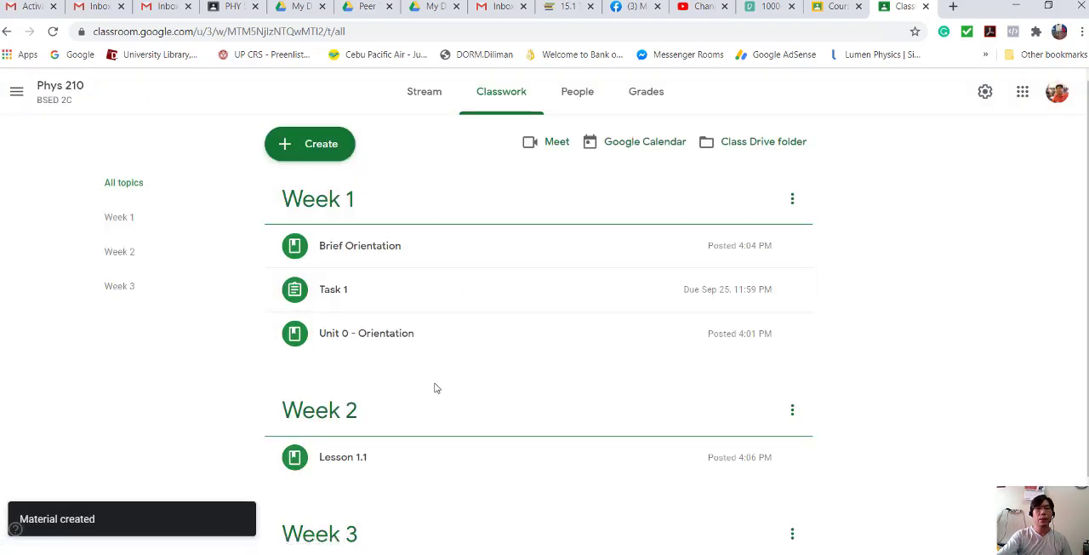
# - Create a classwork material titled "Power Point Lecture" with the description "Lesson 1.1" under the Week 2 topic
pyautogui.scroll(-1, 497, 364)
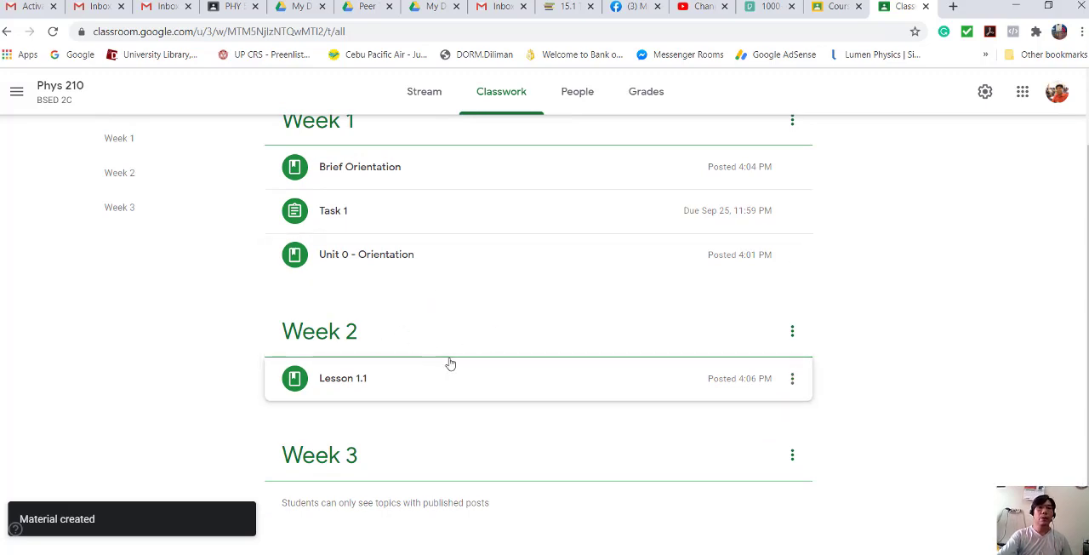
pyautogui.scroll(1, 518, 315)
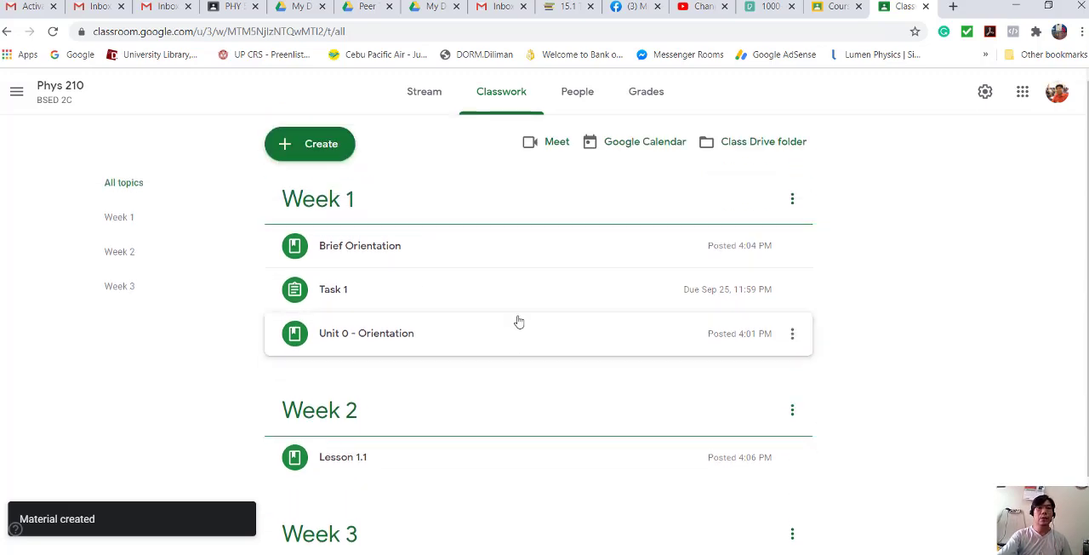
pyautogui.click(328, 145)
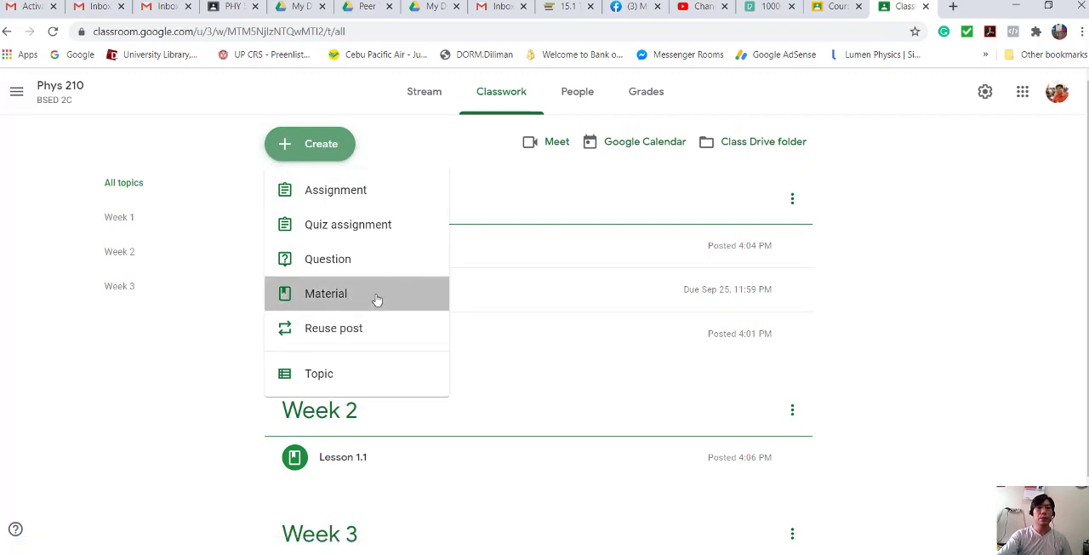
pyautogui.click(375, 299)
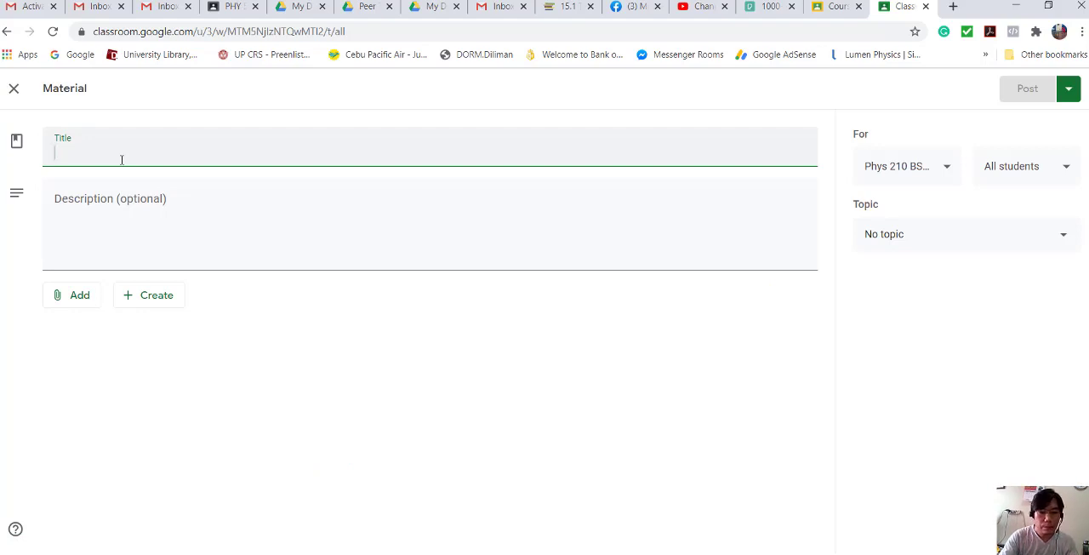
pyautogui.write('Power Point Lecture')
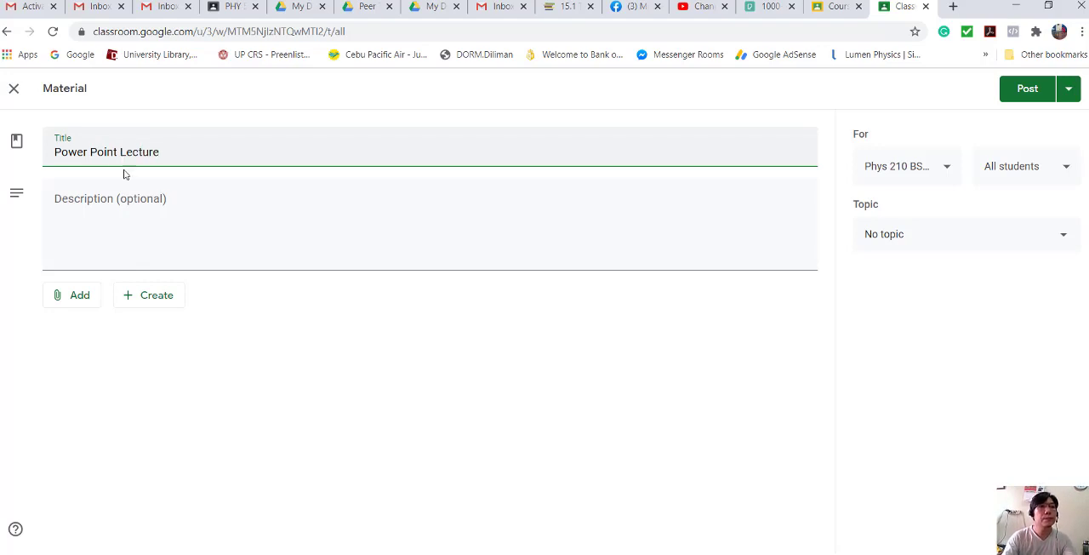
pyautogui.click(112, 220)
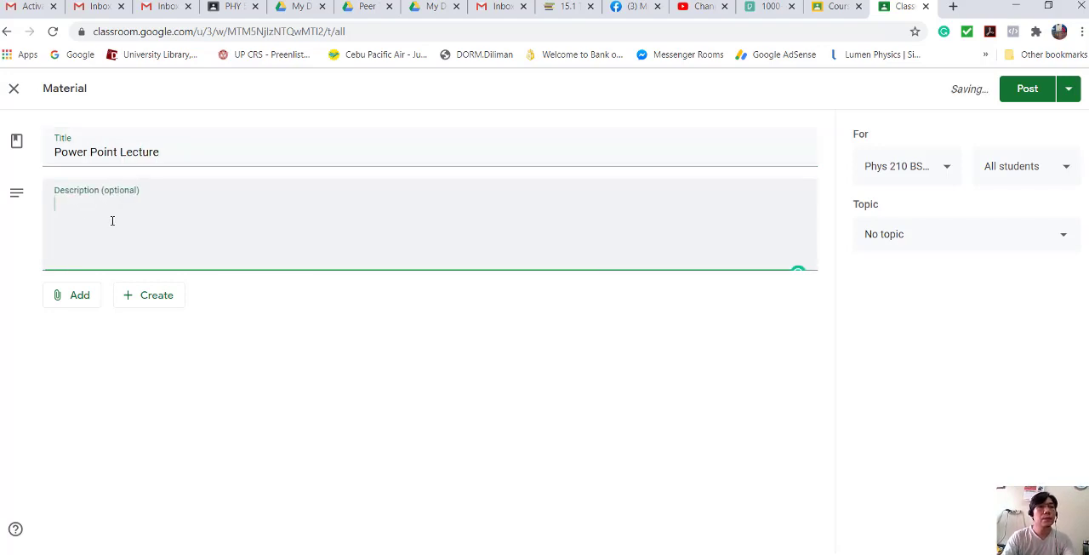
pyautogui.write('Lesson 1.1')
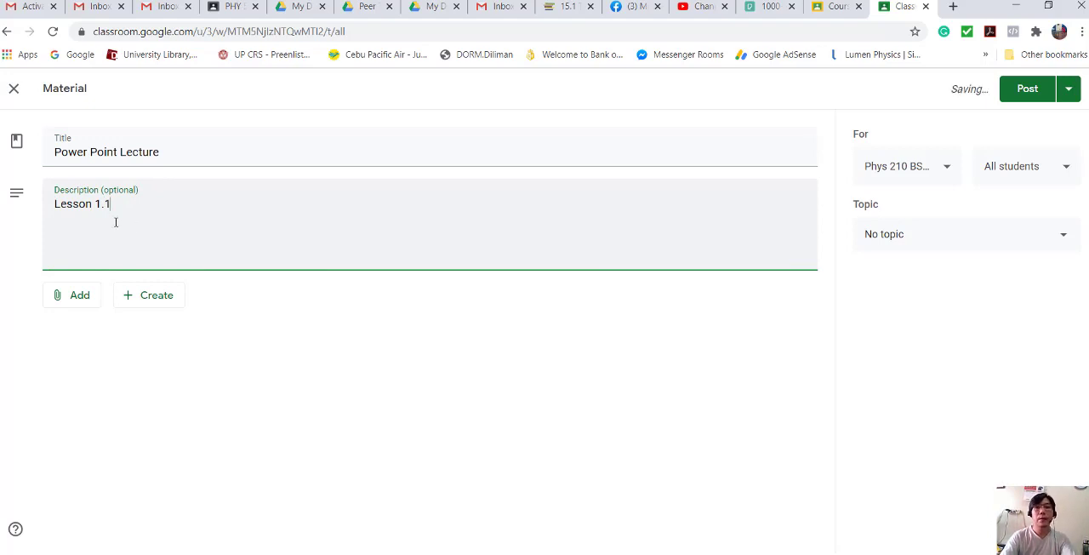
pyautogui.click(1070, 231)
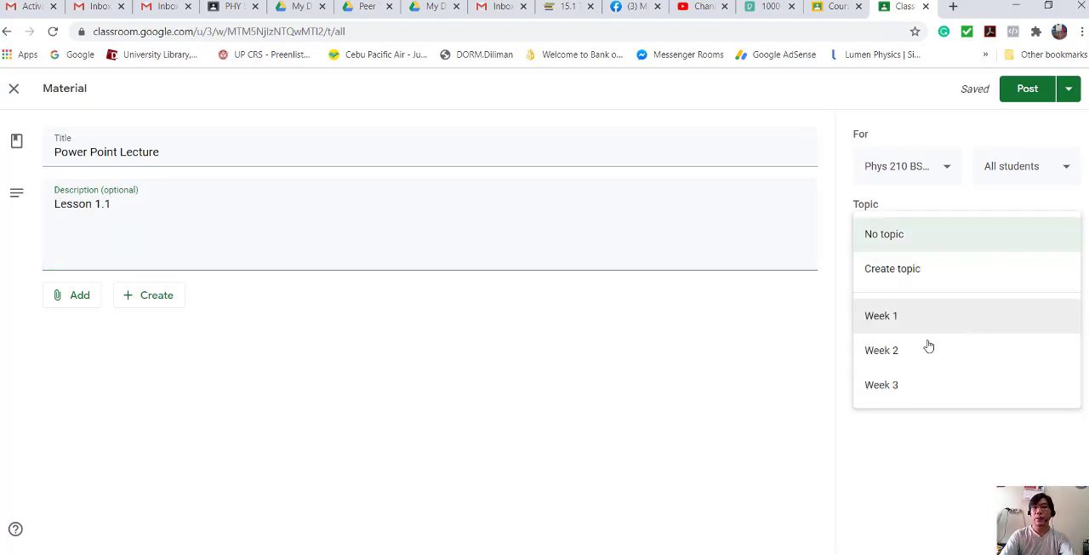
pyautogui.click(926, 348)
# - Upload the CollegePhysics-Ch13 presentation from the Thermodynamics Demo folder as the Power Point Lecture attachment and post the material
pyautogui.click(80, 298)
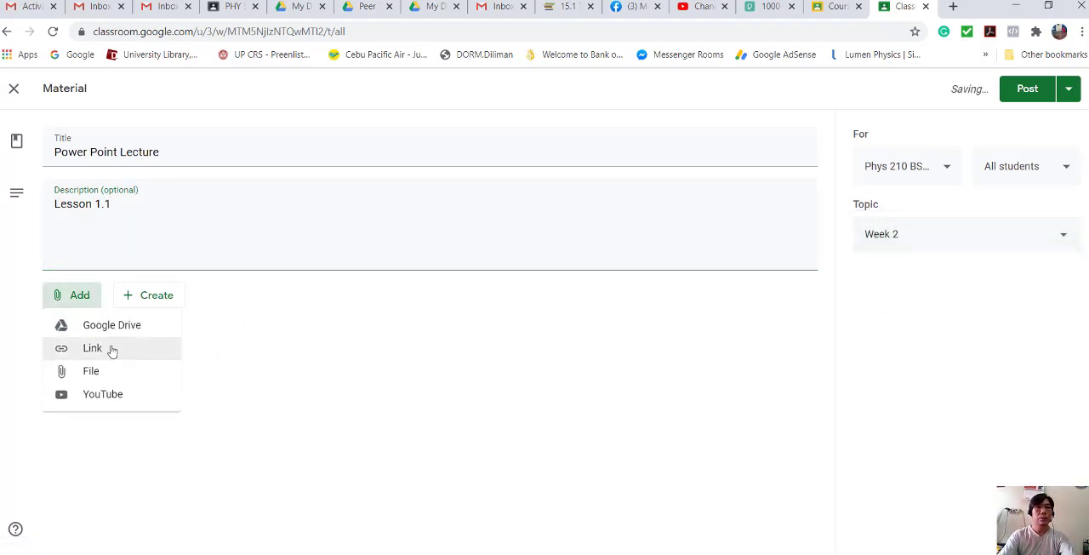
pyautogui.click(99, 376)
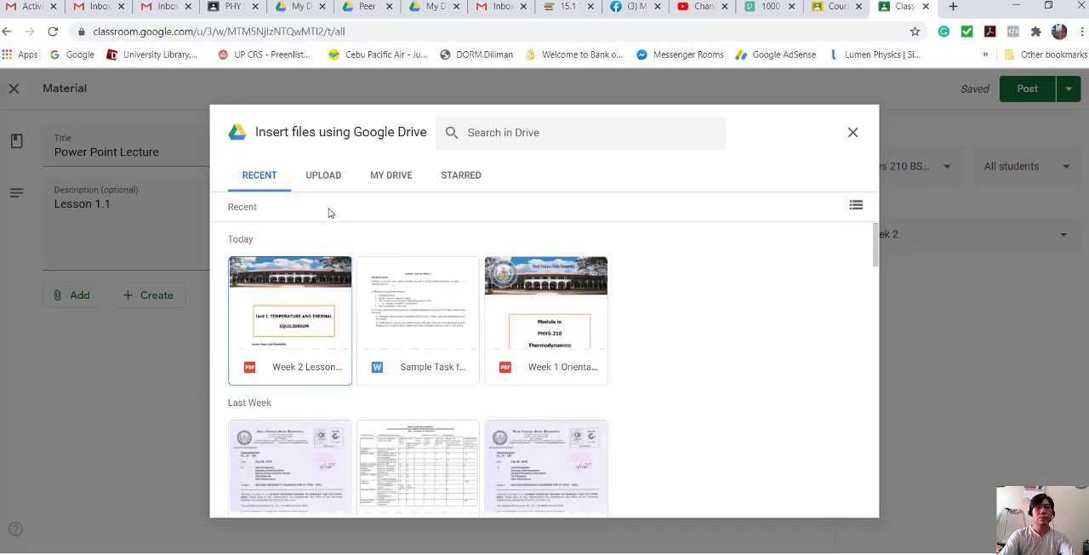
pyautogui.click(328, 177)
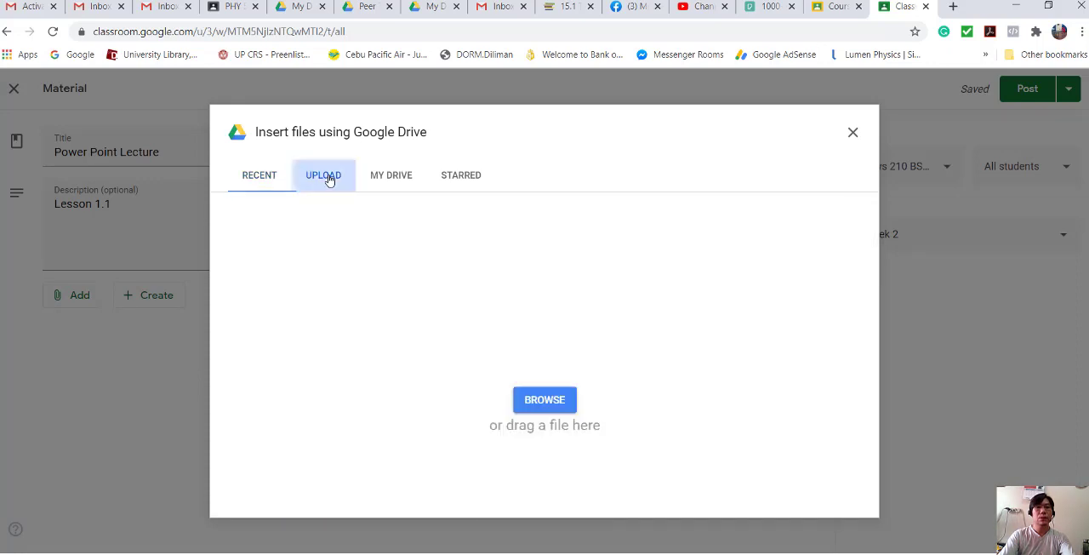
pyautogui.click(543, 400)
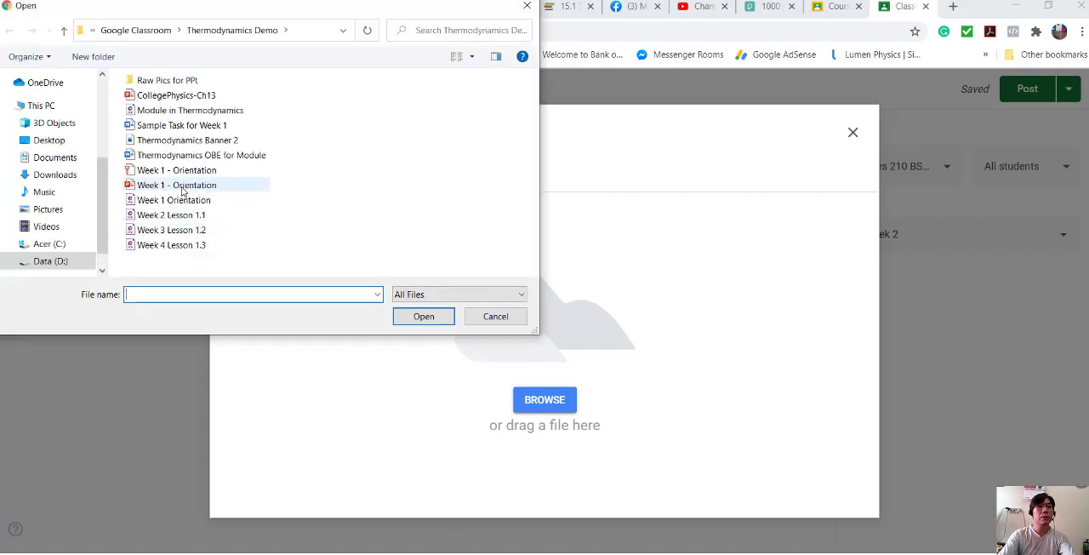
pyautogui.click(204, 95)
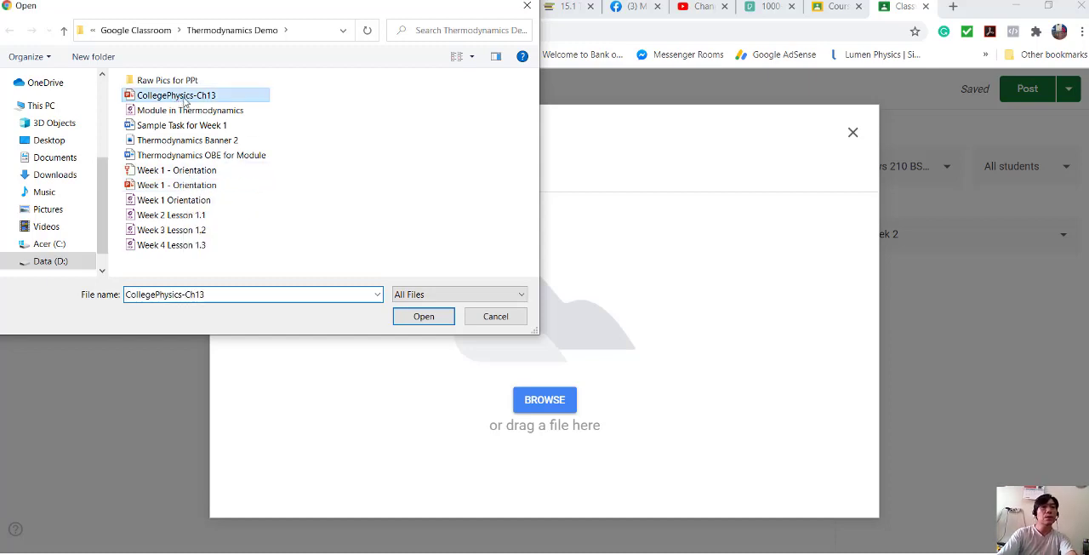
pyautogui.click(423, 317)
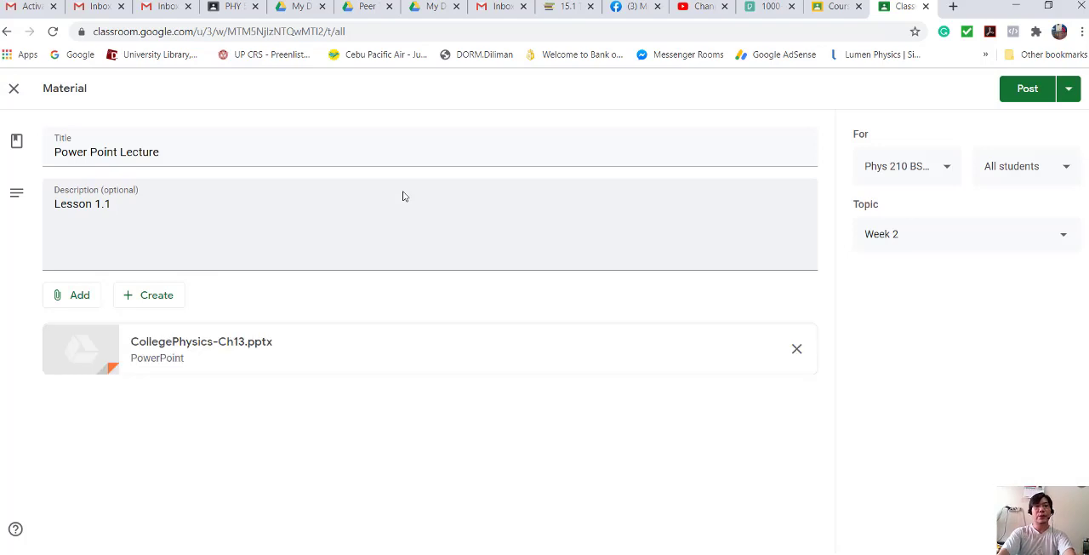
pyautogui.click(1013, 100)
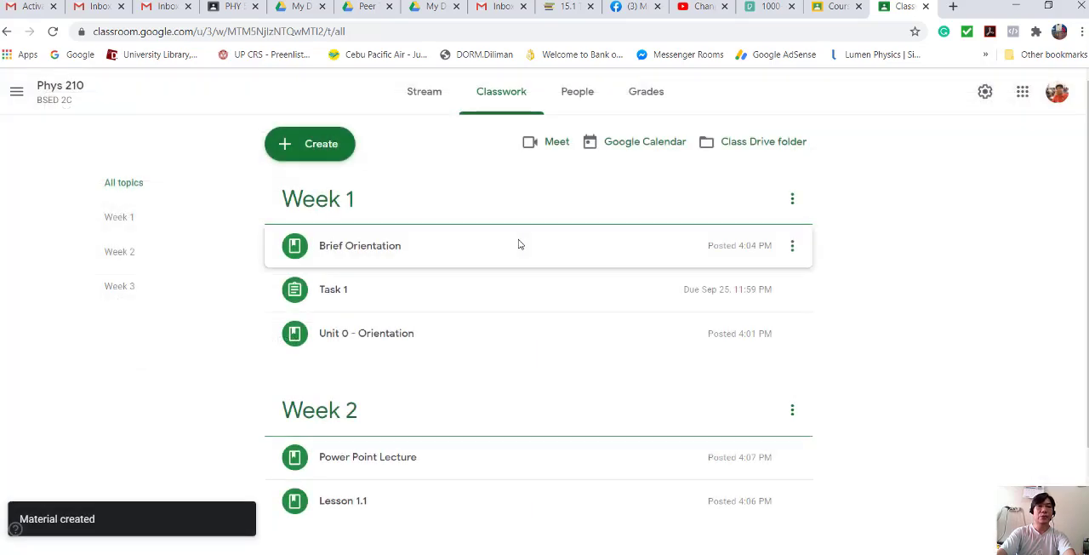
# - Create a classwork material titled "Lesson 1.2" under the Week 3 topic
pyautogui.scroll(-1, 527, 302)
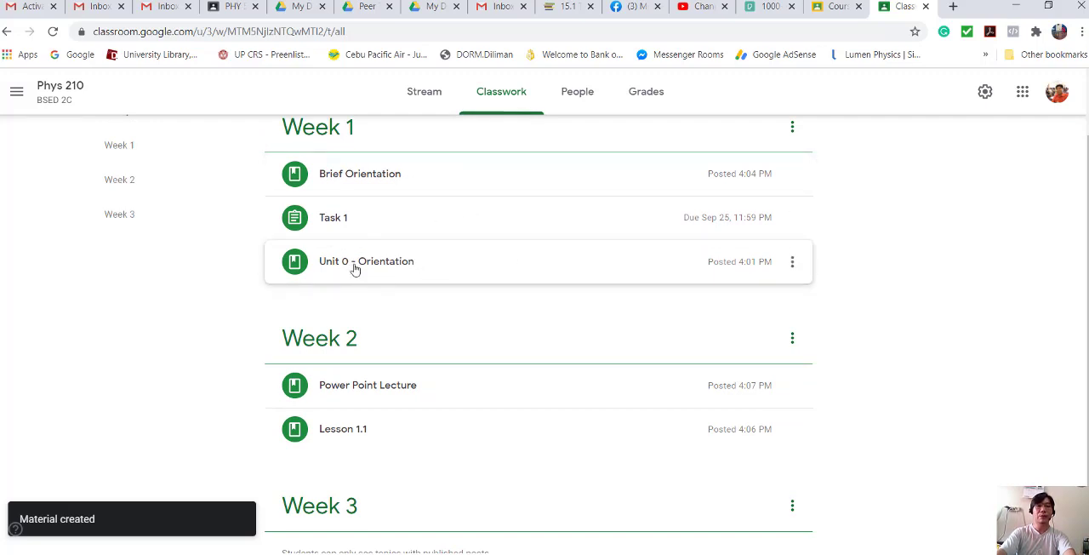
pyautogui.scroll(-1, 495, 290)
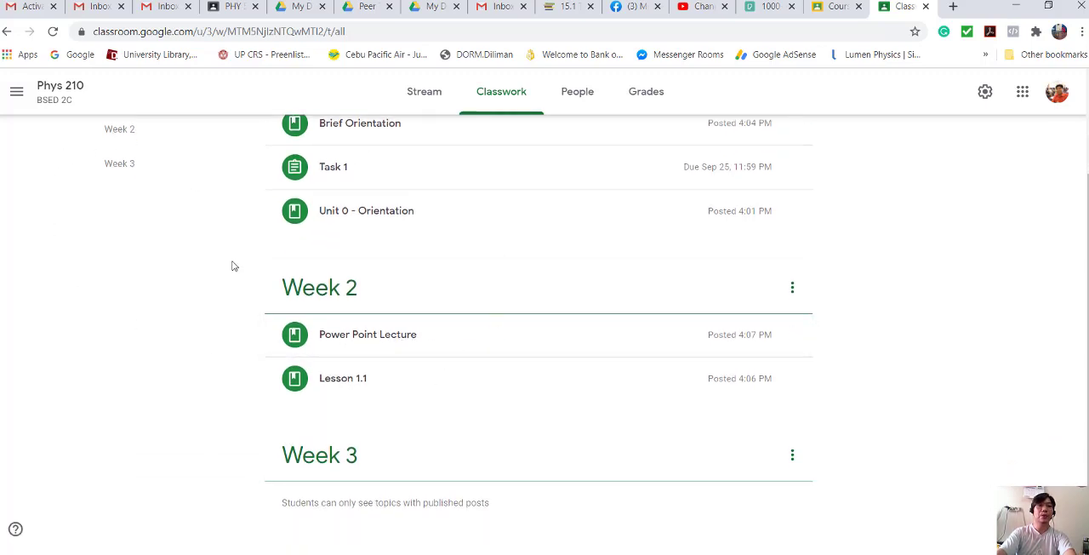
pyautogui.scroll(3, 234, 267)
pyautogui.click(312, 145)
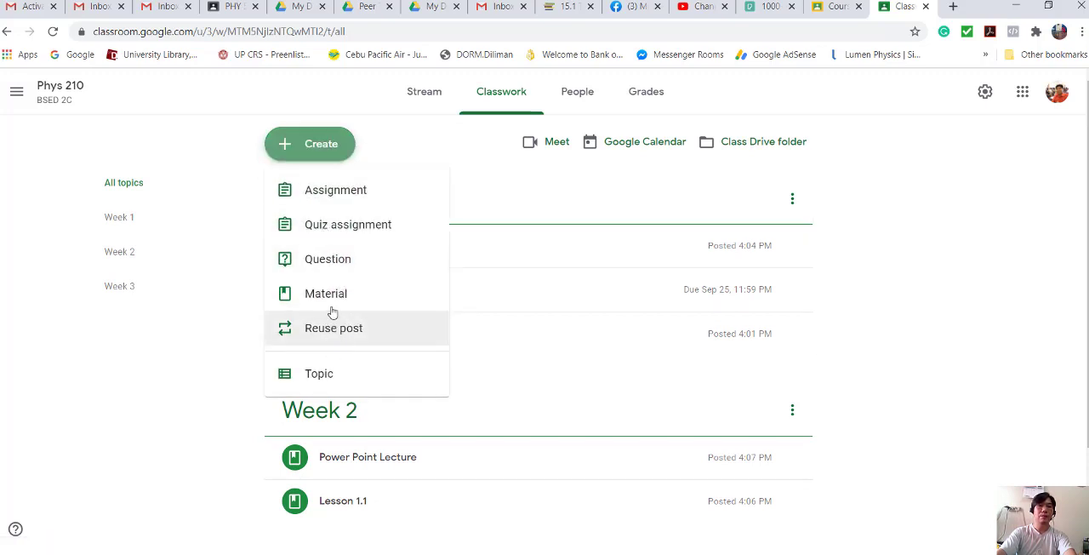
pyautogui.click(343, 300)
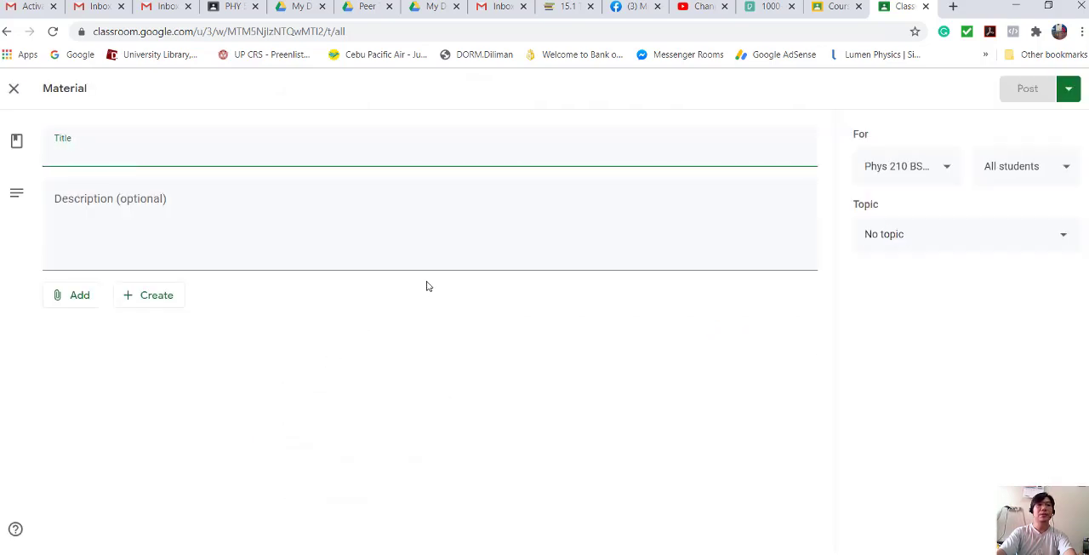
pyautogui.click(100, 155)
pyautogui.write('L')
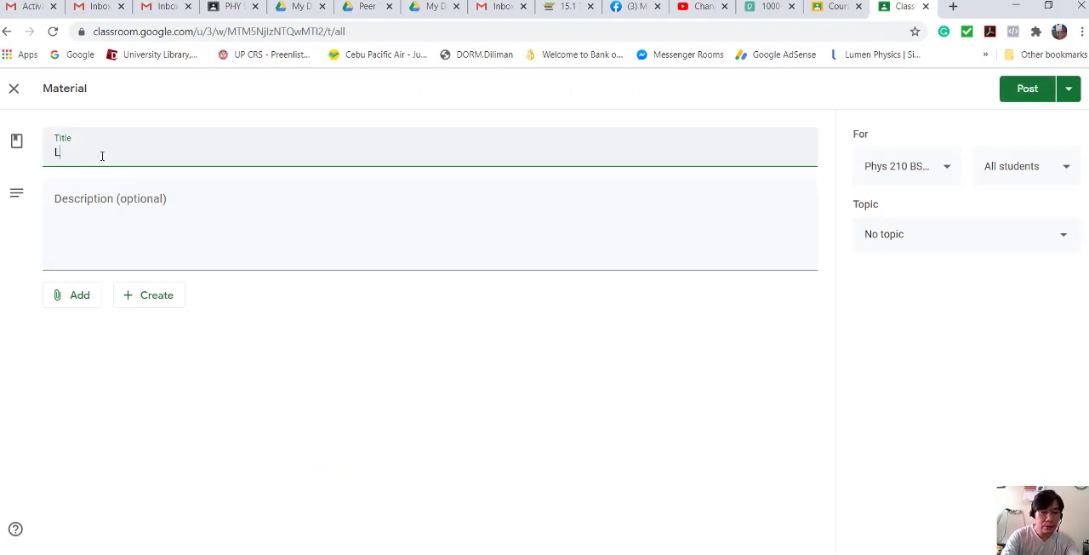
pyautogui.write('esson 1.2')
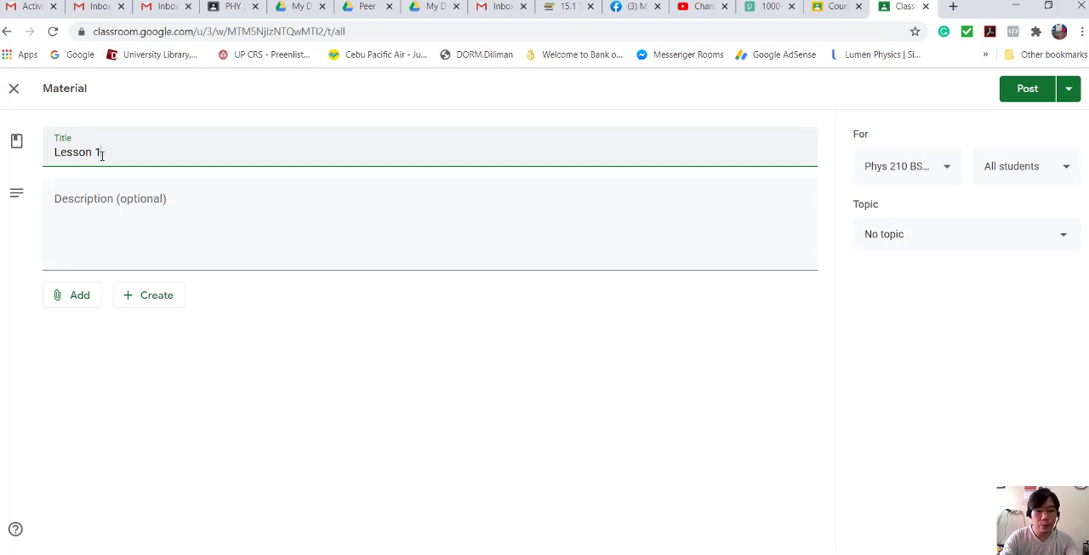
pyautogui.click(109, 227)
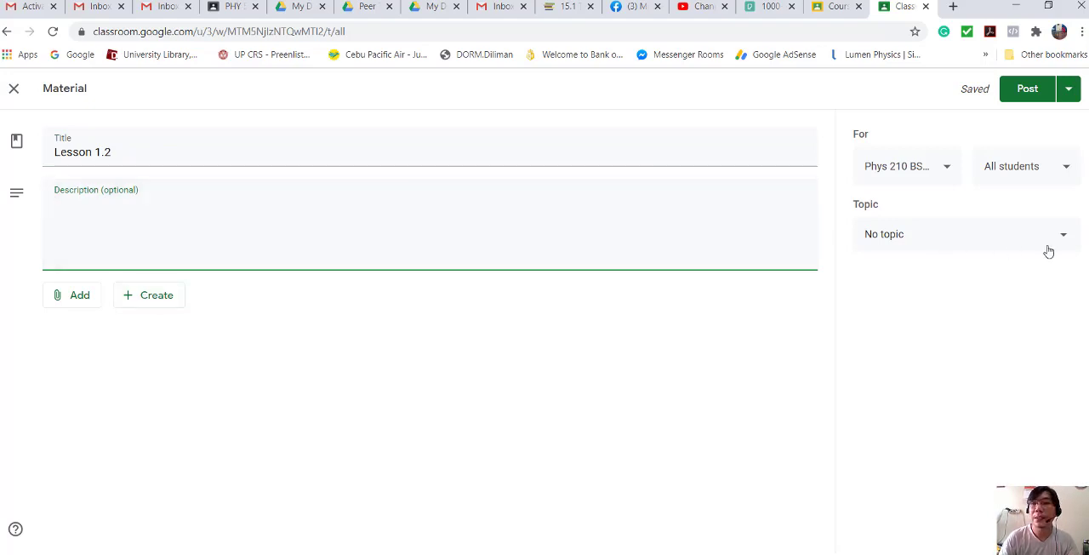
pyautogui.click(1075, 246)
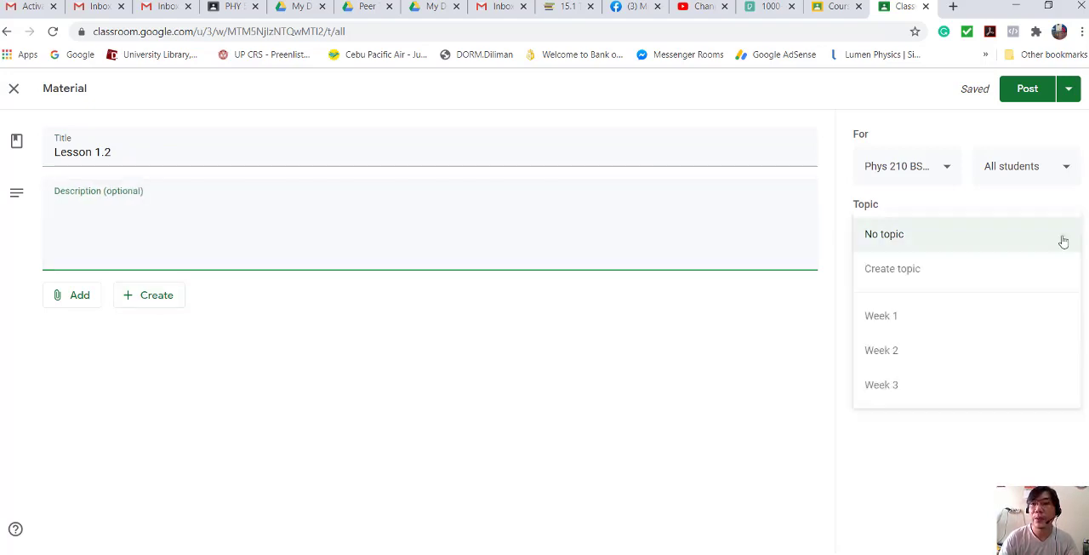
pyautogui.click(909, 384)
# - Upload the Week 3 Lesson 1.2 file from the Thermodynamics Demo folder as the Lesson 1.2 attachment and post the material
pyautogui.click(75, 298)
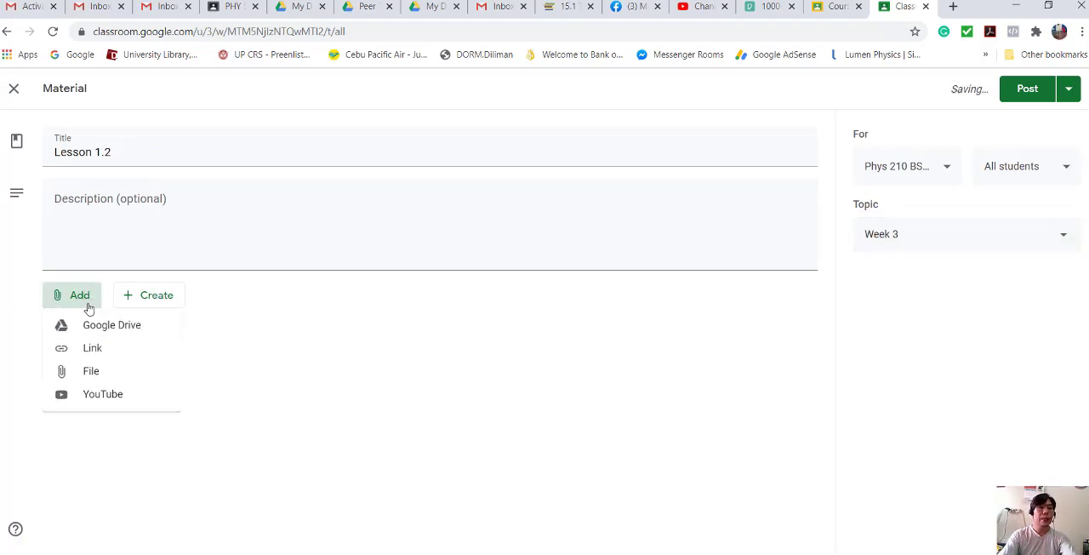
pyautogui.click(91, 371)
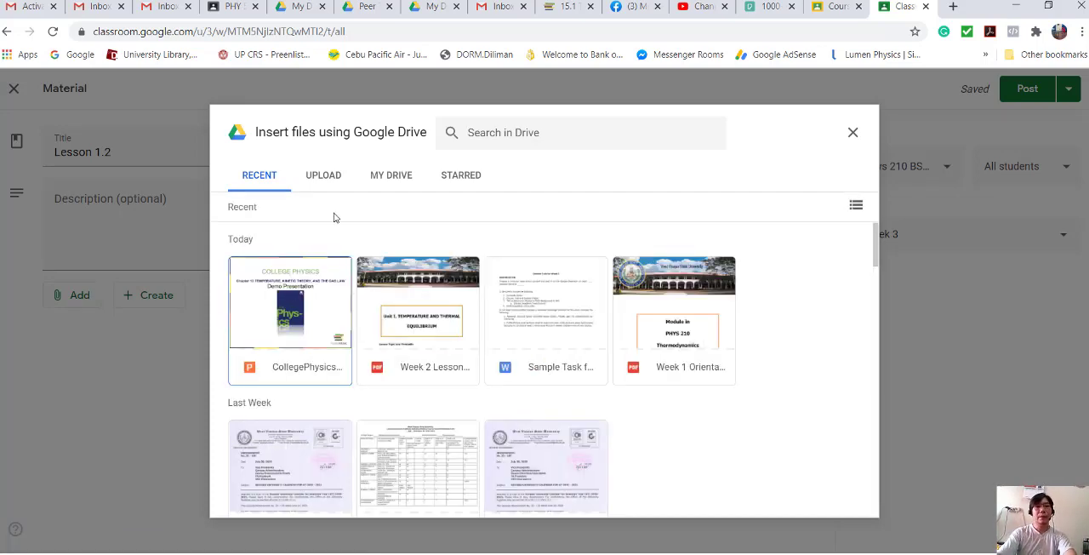
pyautogui.click(329, 179)
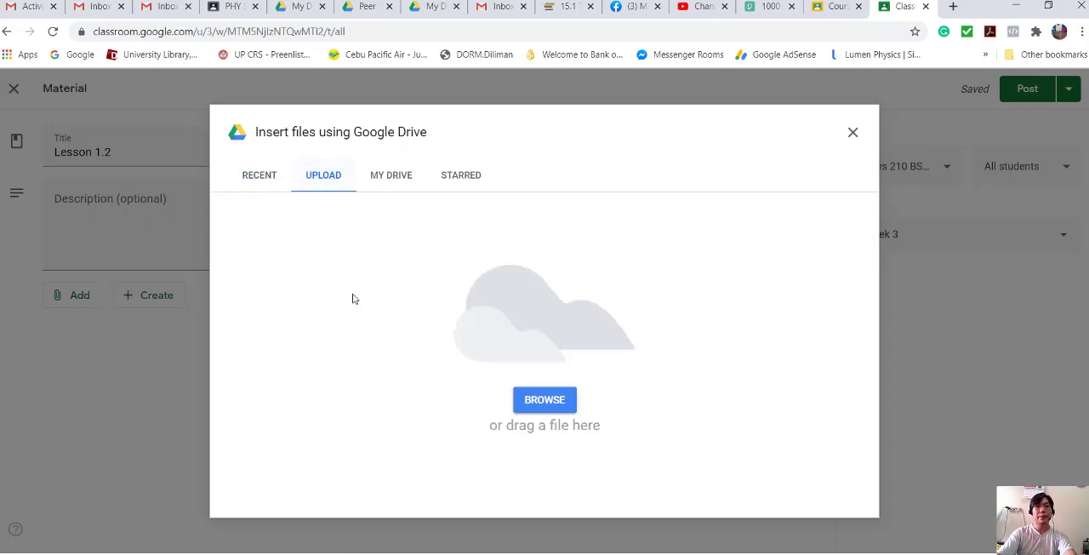
pyautogui.click(539, 402)
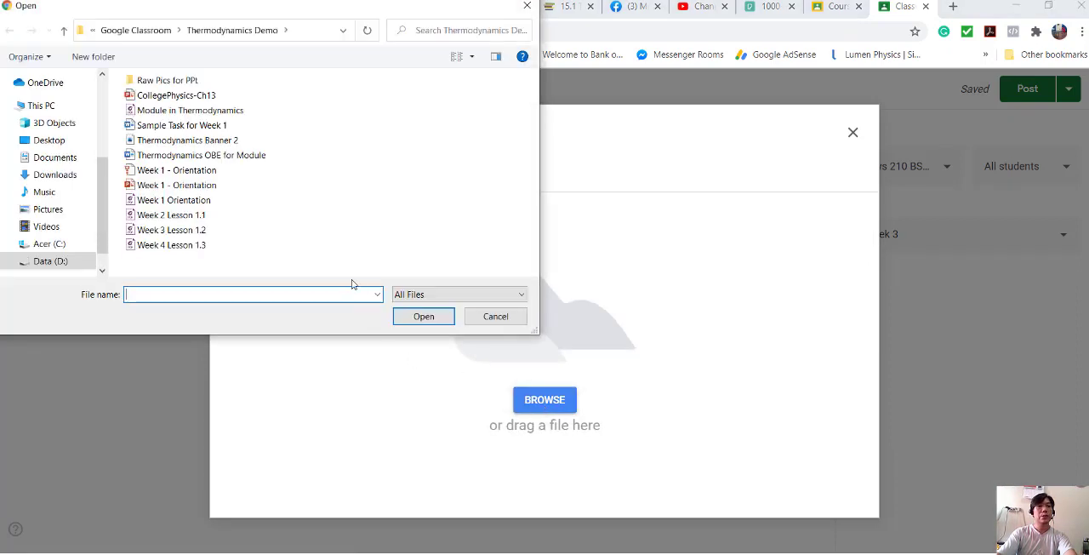
pyautogui.click(196, 230)
pyautogui.click(423, 316)
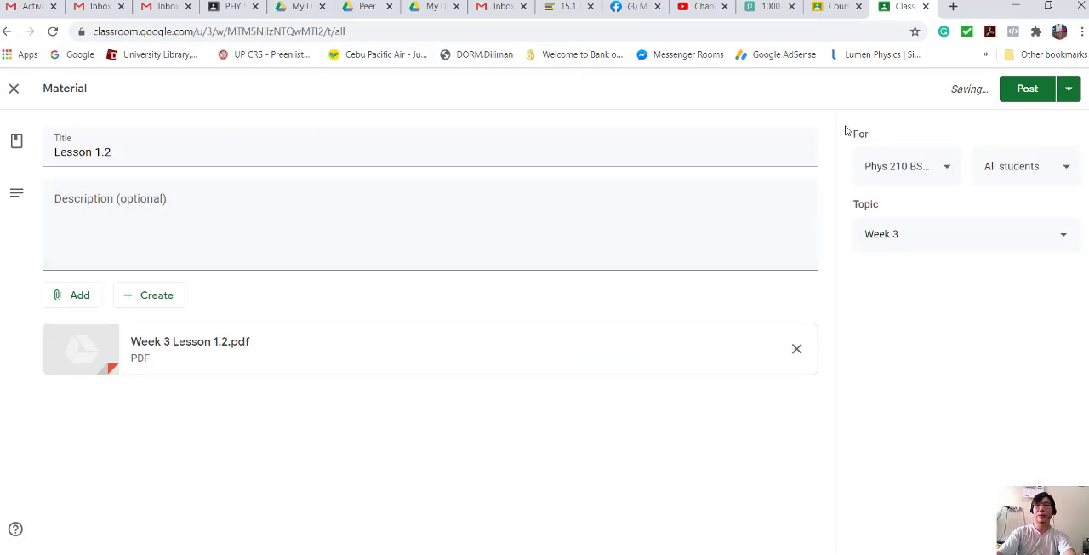
pyautogui.click(1027, 88)
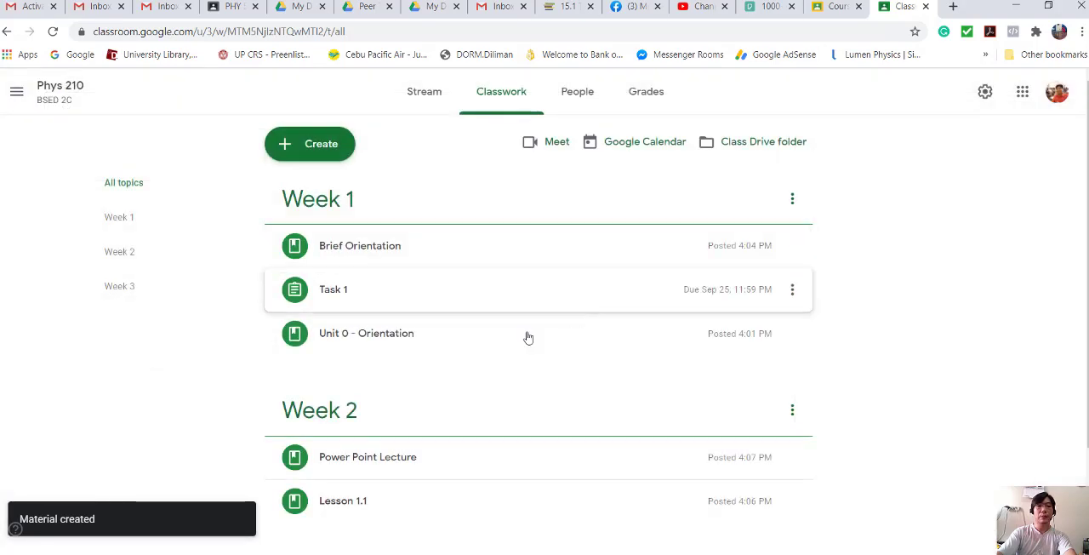
# - Create a classwork material titled "Youtube Video" with the description "10 minute Lecture" under the Week 2 topic
pyautogui.scroll(-2, 494, 395)
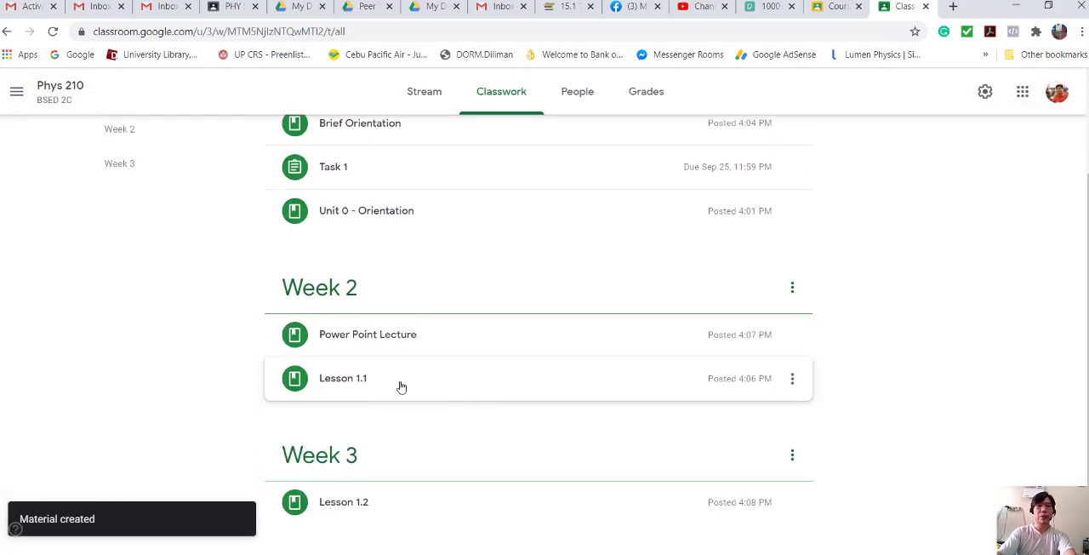
pyautogui.scroll(2, 428, 287)
pyautogui.click(331, 156)
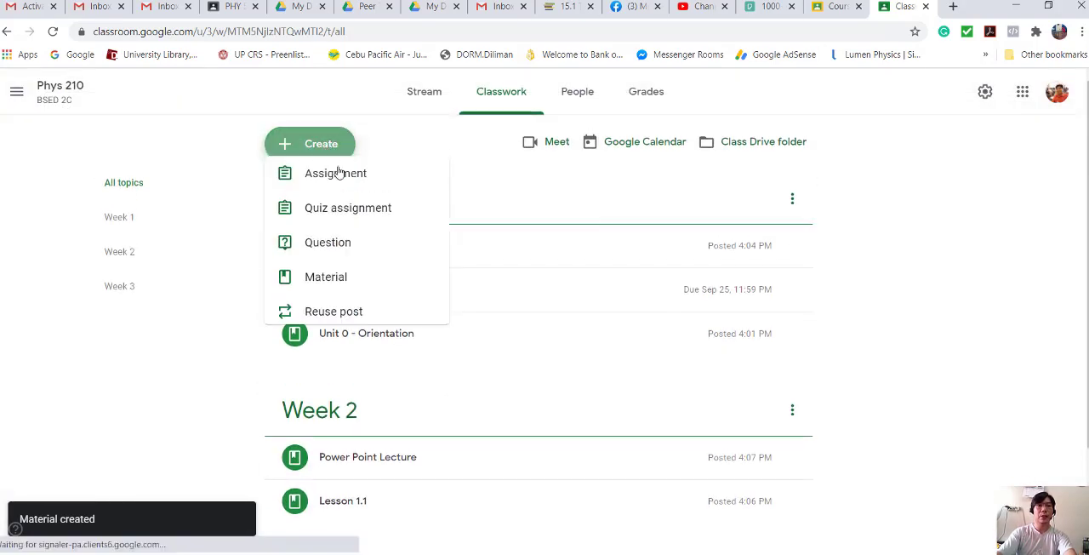
pyautogui.click(377, 297)
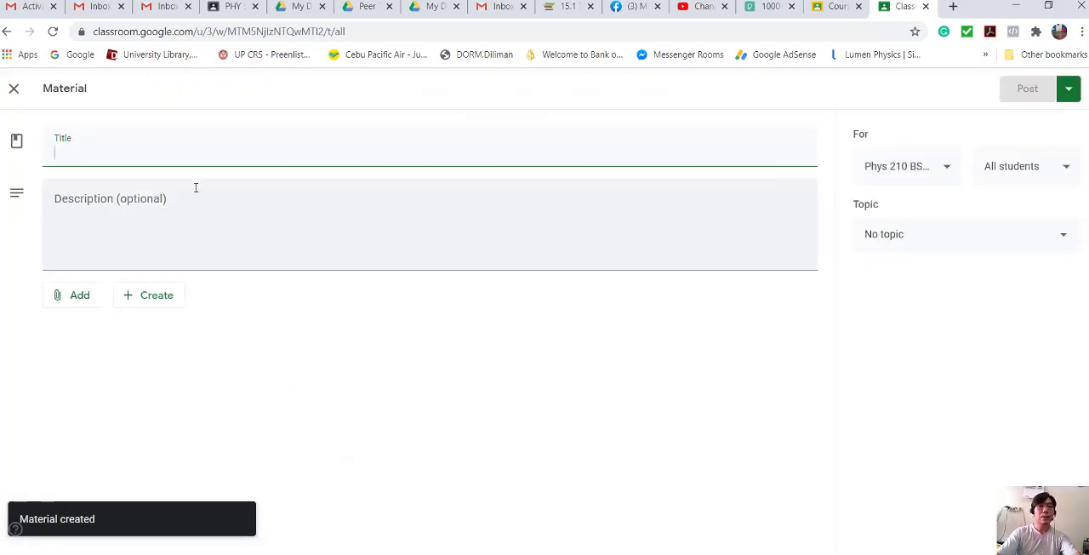
pyautogui.write('Youtube Video')
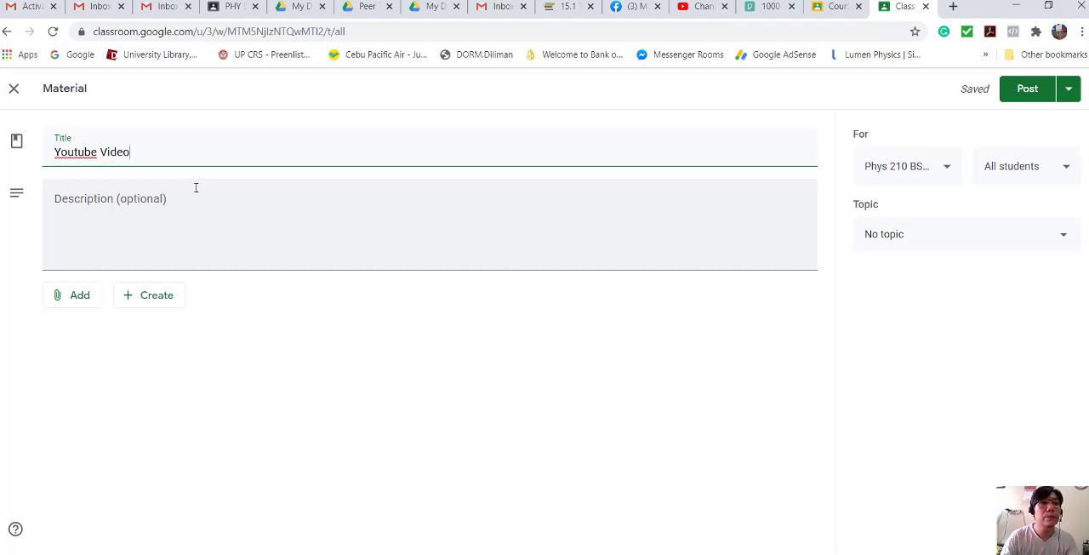
pyautogui.click(107, 197)
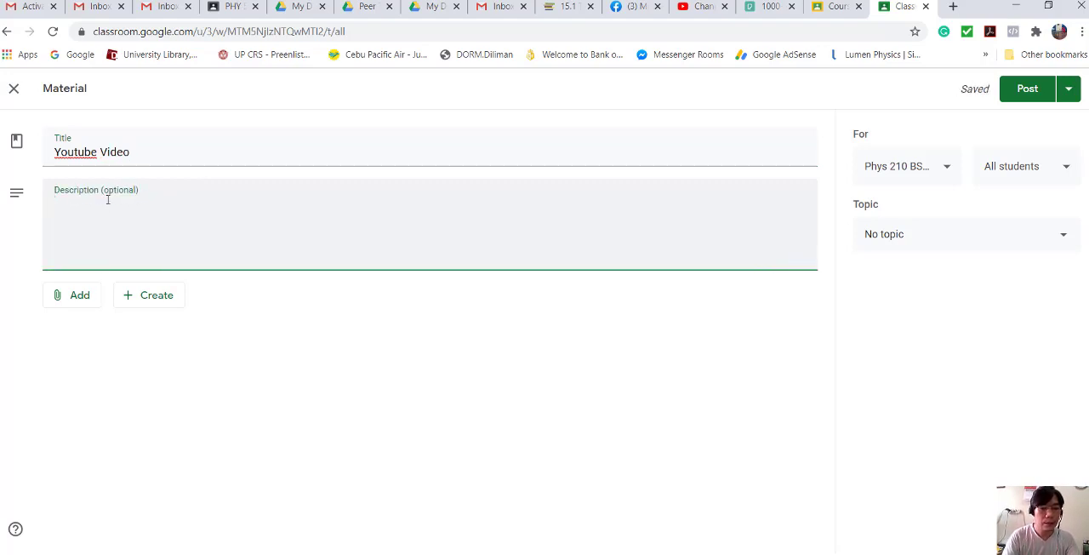
pyautogui.write('10 m')
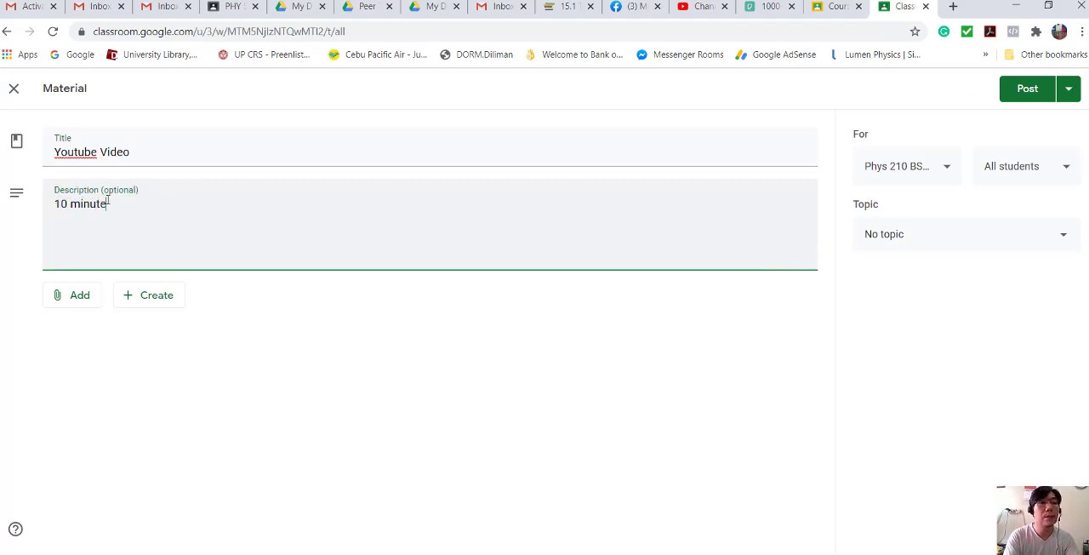
pyautogui.write('inute')
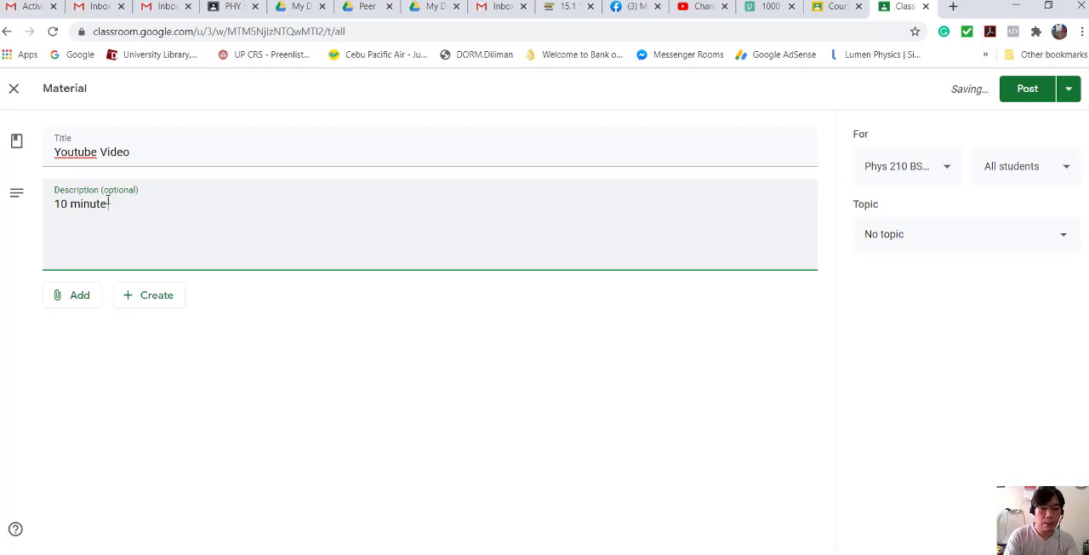
pyautogui.write(' Lecture')
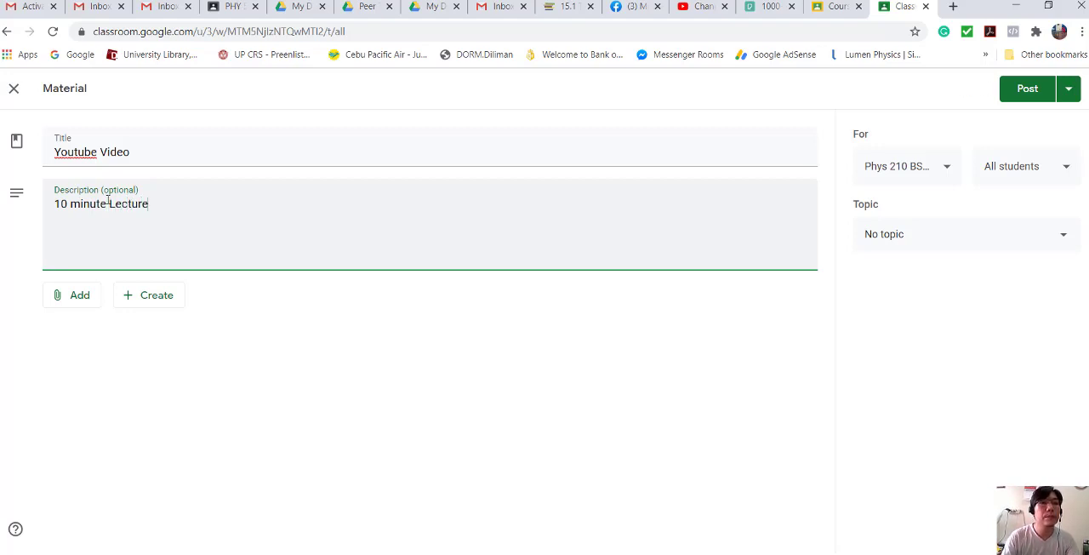
pyautogui.click(1063, 237)
pyautogui.click(927, 353)
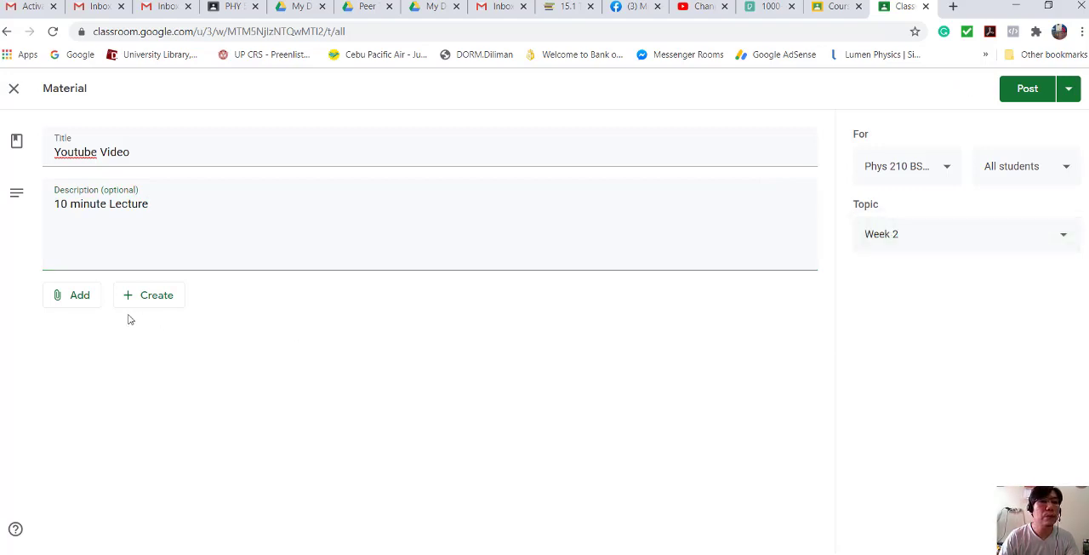
# - Start adding a YouTube attachment to the material, switch to YouTube and search for "heat and temperature physics"
pyautogui.click(79, 299)
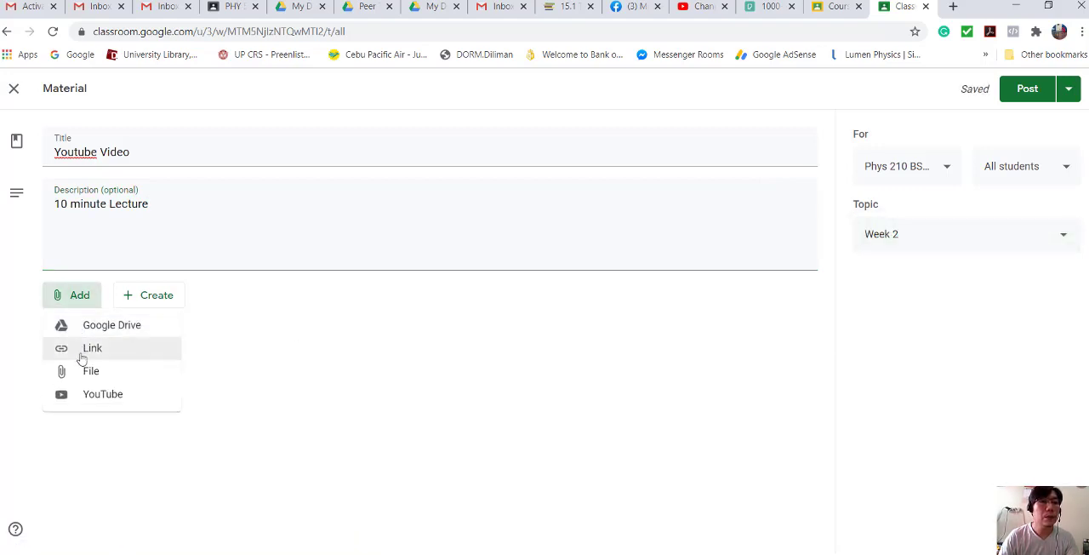
pyautogui.click(161, 405)
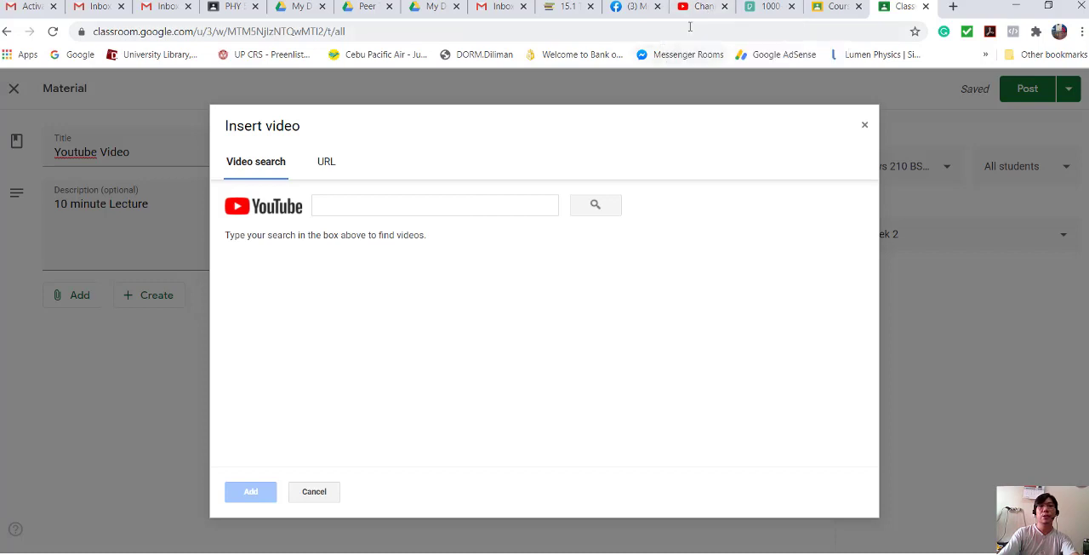
pyautogui.click(710, 8)
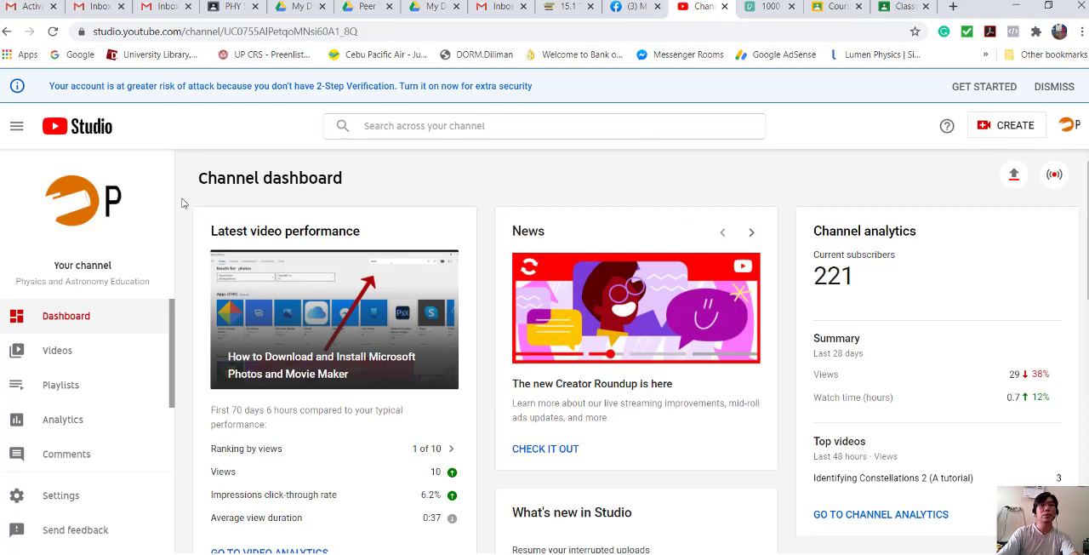
pyautogui.click(1075, 126)
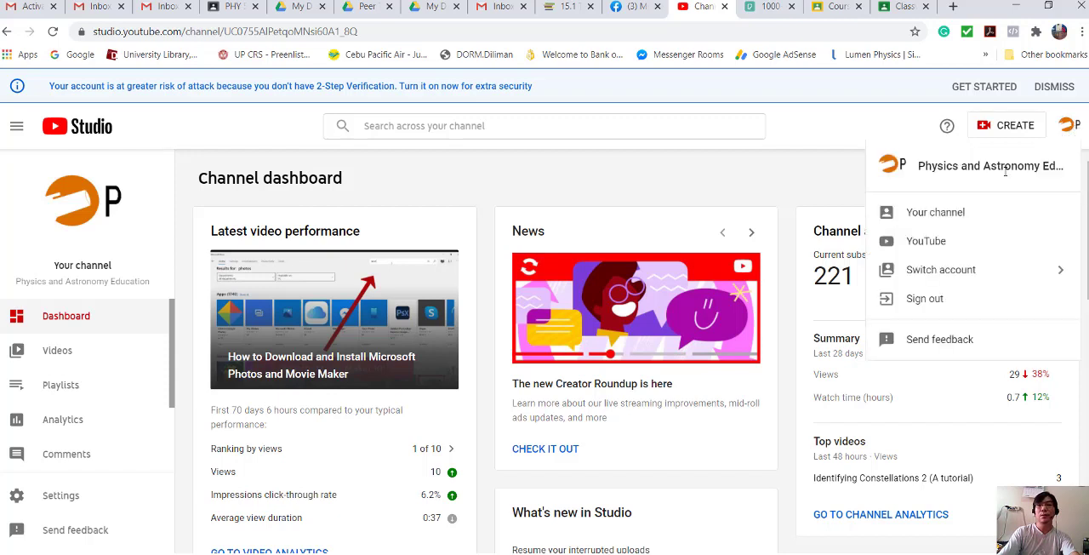
pyautogui.click(933, 173)
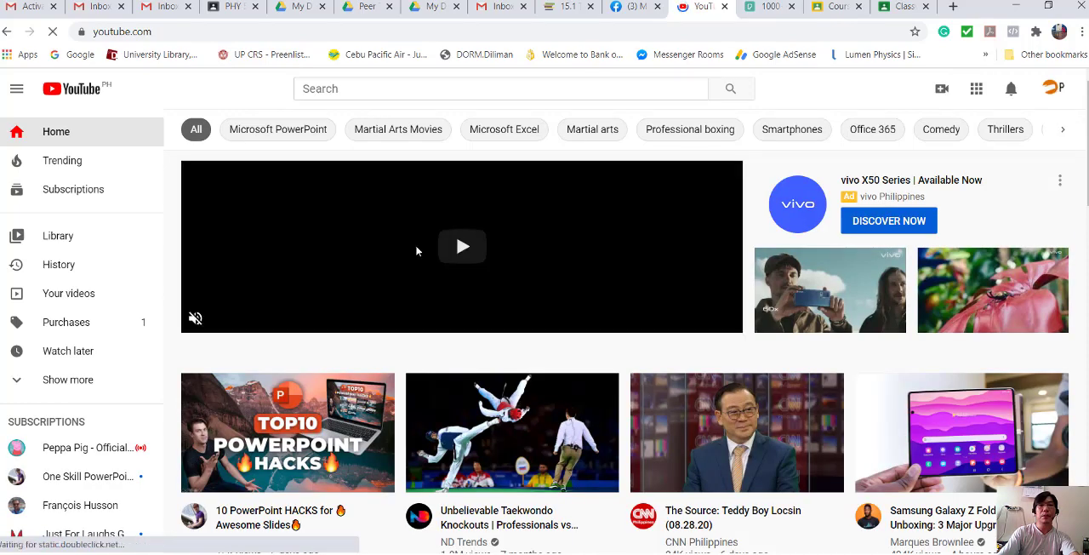
pyautogui.click(350, 92)
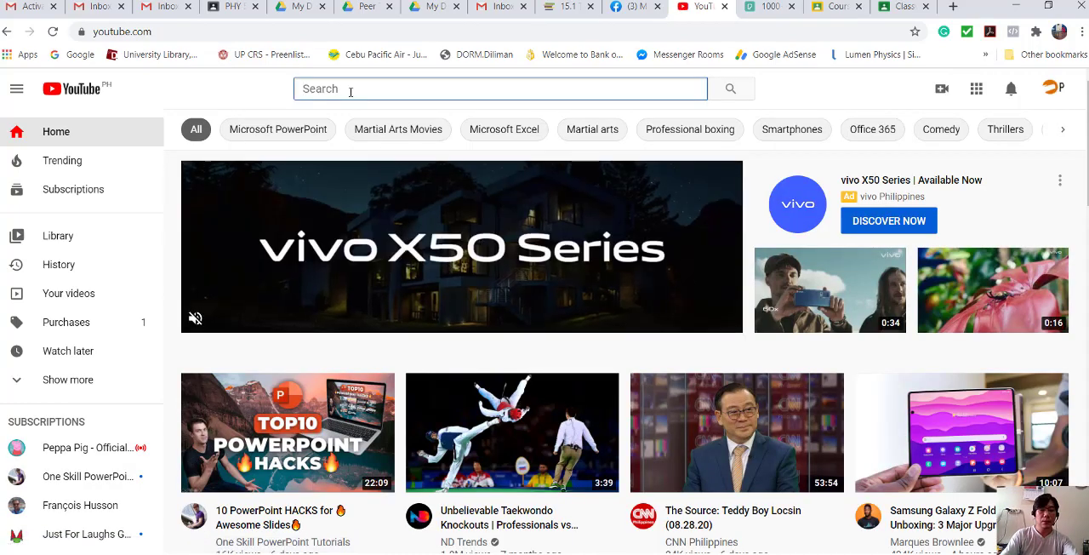
pyautogui.write('heat')
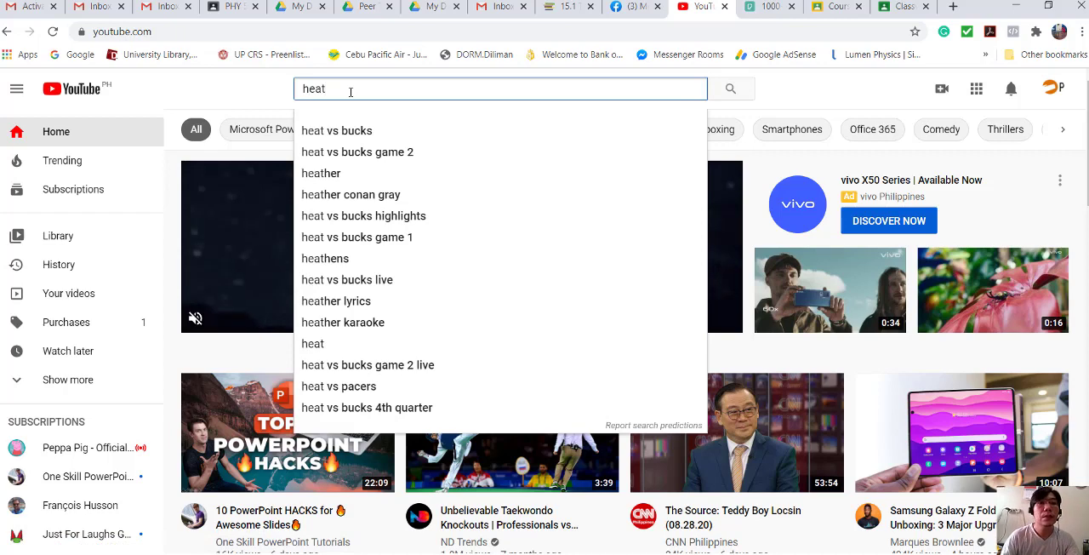
pyautogui.write(' and')
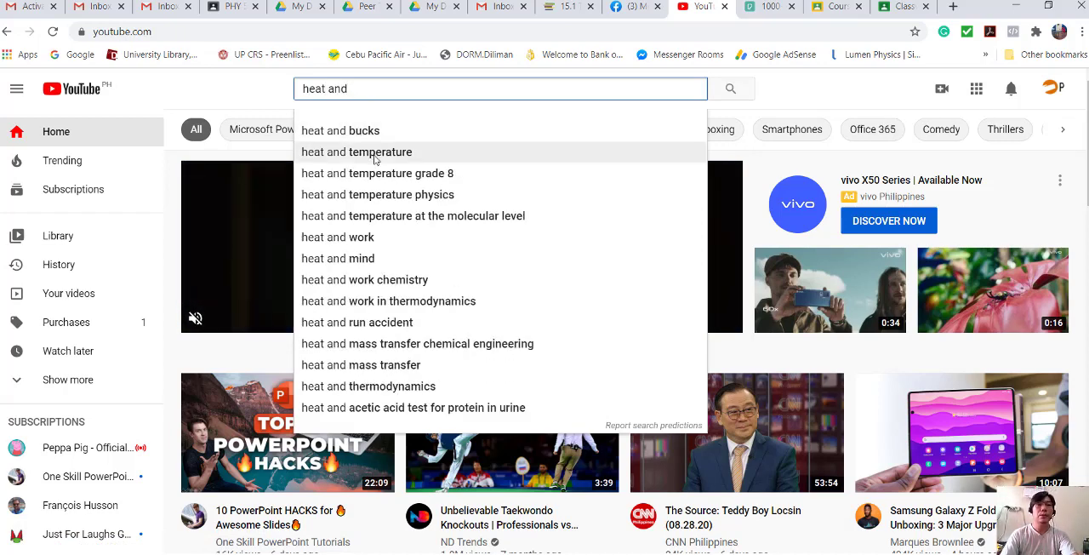
pyautogui.click(392, 195)
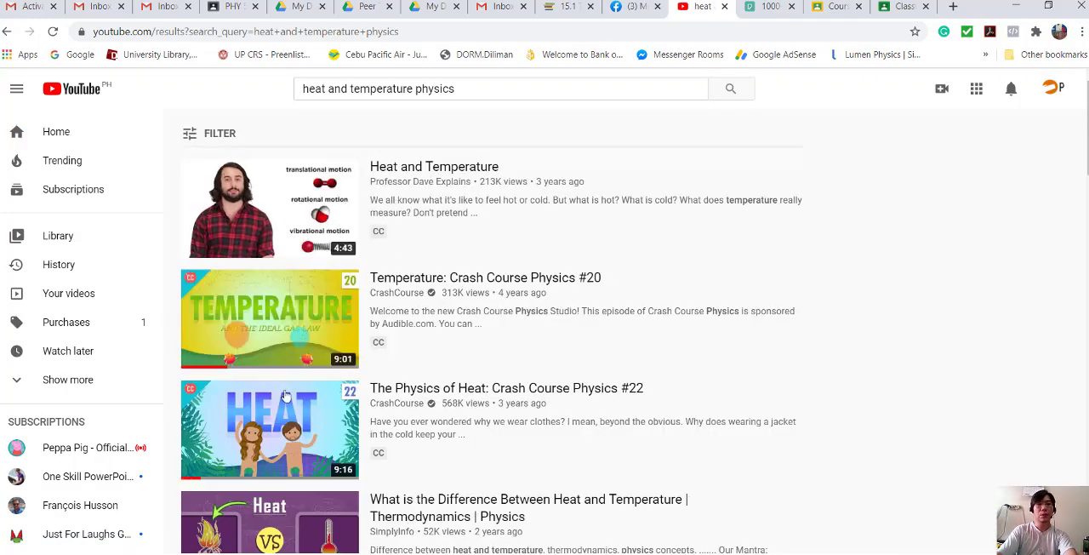
# - Open the "Temperature: Crash Course Physics #20" video, copy its web address and return to the Insert video dialog in Classroom
pyautogui.click(289, 336)
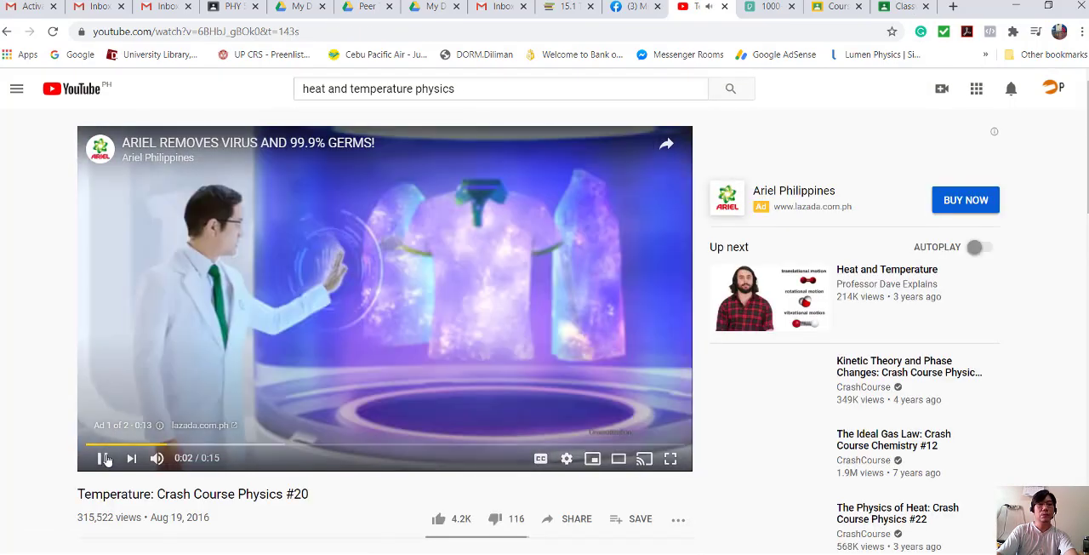
pyautogui.click(315, 31)
pyautogui.hotkey('ctrl', 'c')
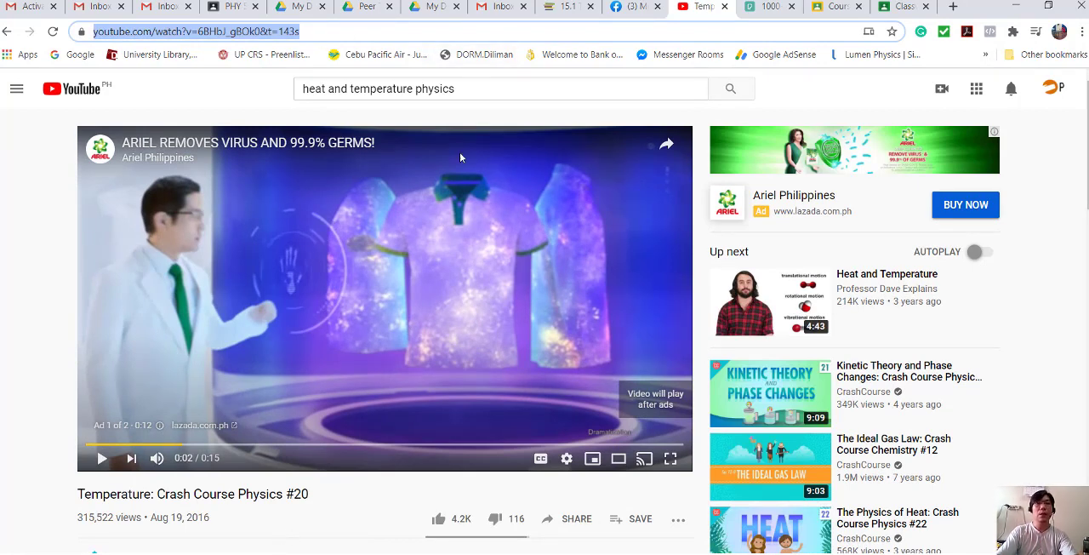
pyautogui.click(247, 9)
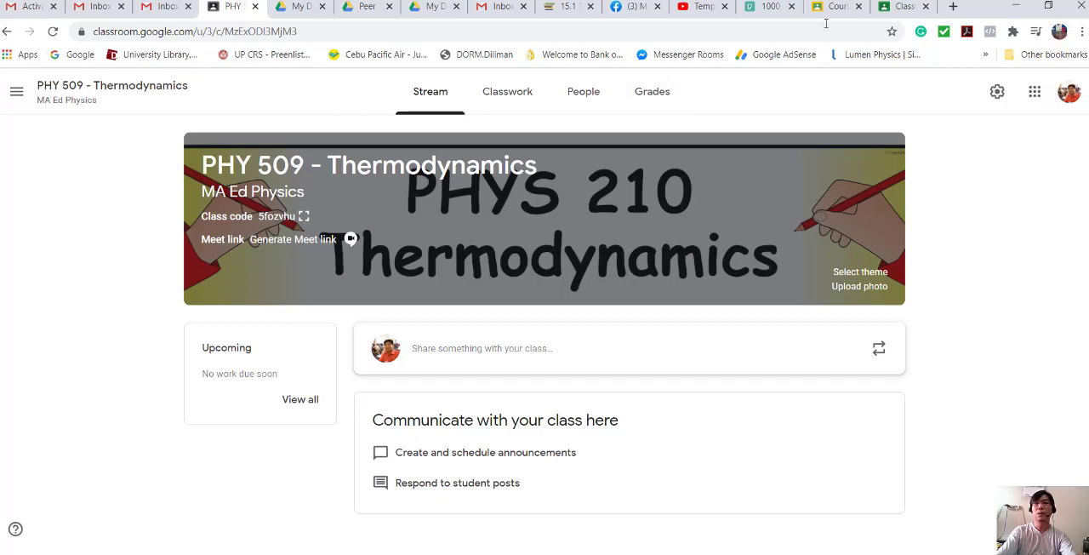
pyautogui.click(905, 8)
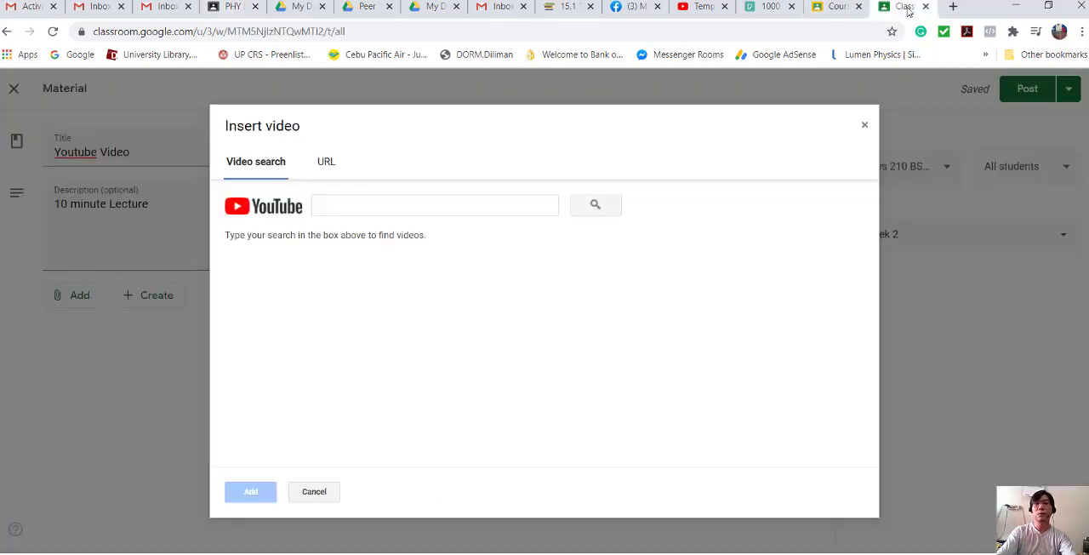
# - Find the Crash Course video by its copied address, attach it to the Youtube Video material and post the material
pyautogui.click(322, 205)
pyautogui.hotkey('ctrl', 'v')
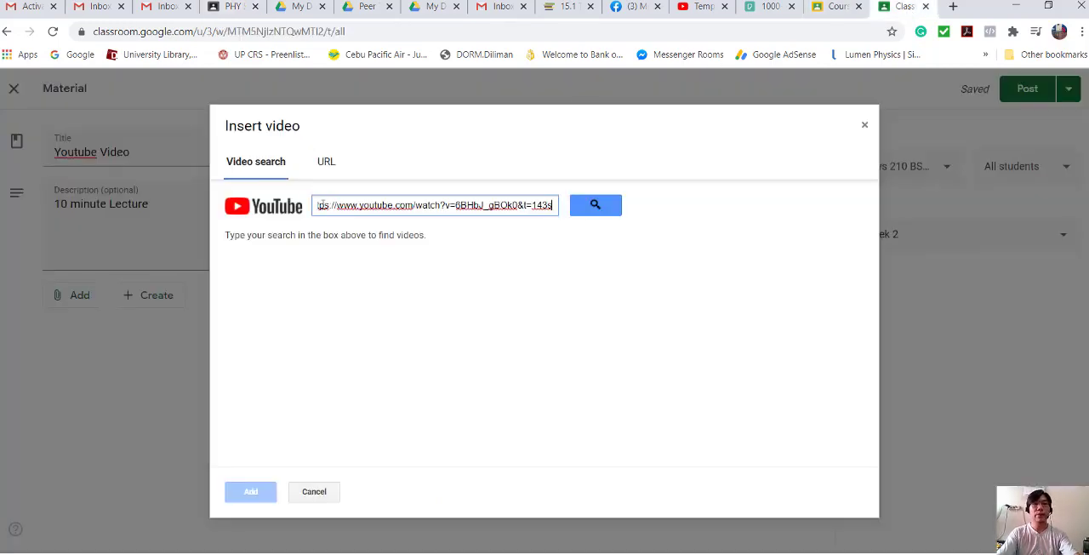
pyautogui.click(594, 205)
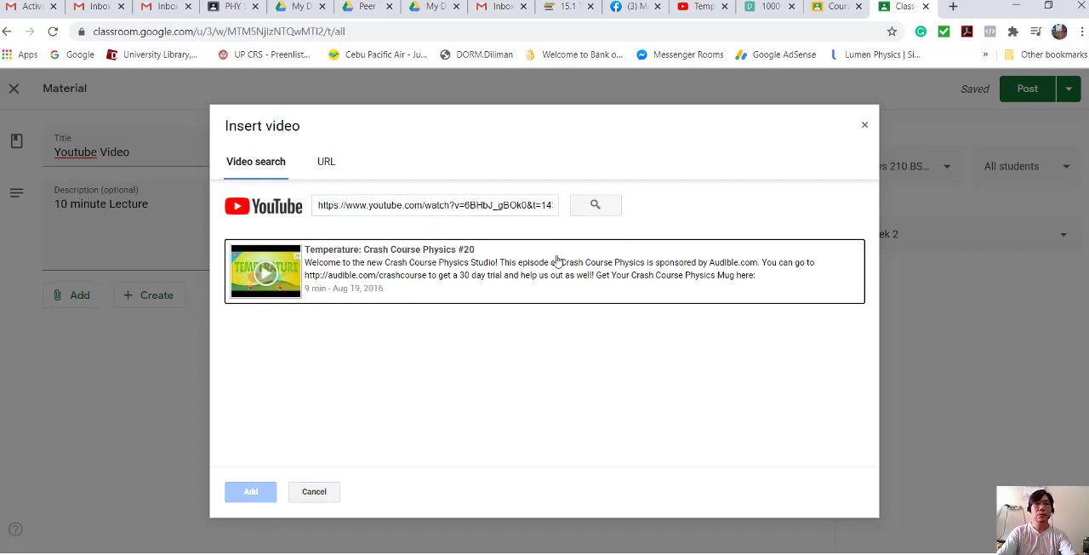
pyautogui.click(452, 267)
pyautogui.click(249, 491)
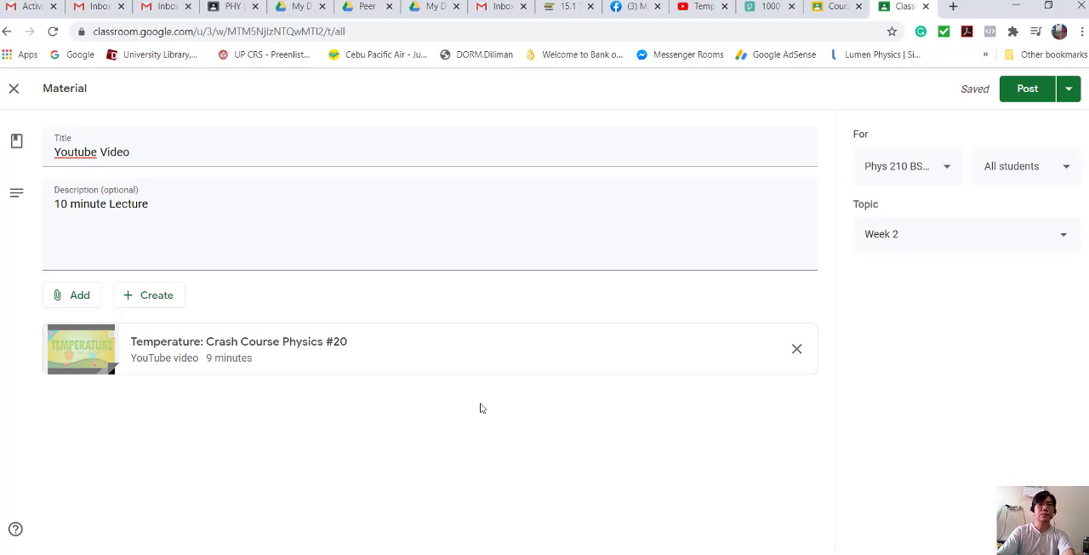
pyautogui.click(1032, 90)
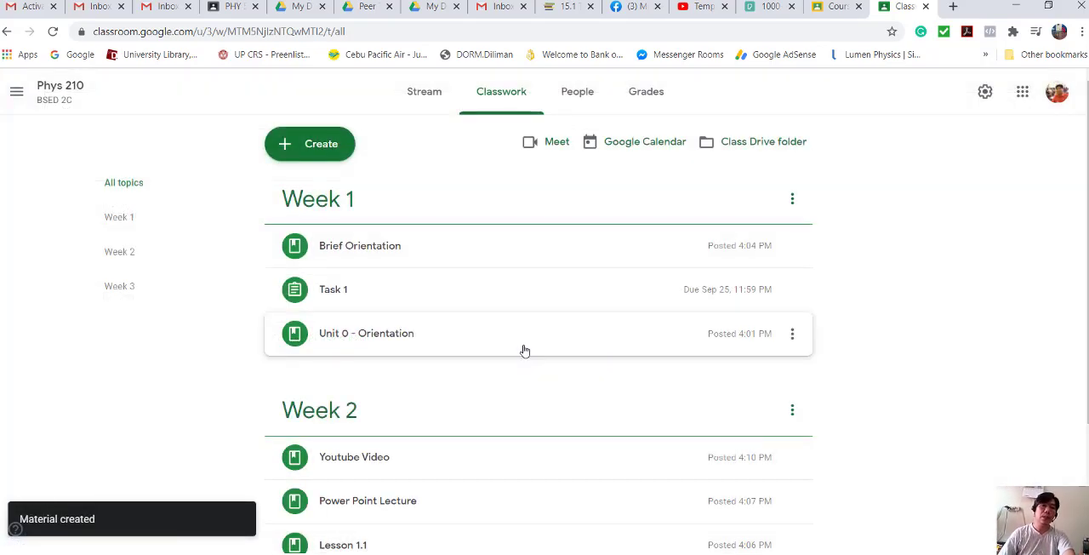
# - Review the items posted under the weekly topics and look at the class's list of teachers and students
pyautogui.scroll(-2, 524, 351)
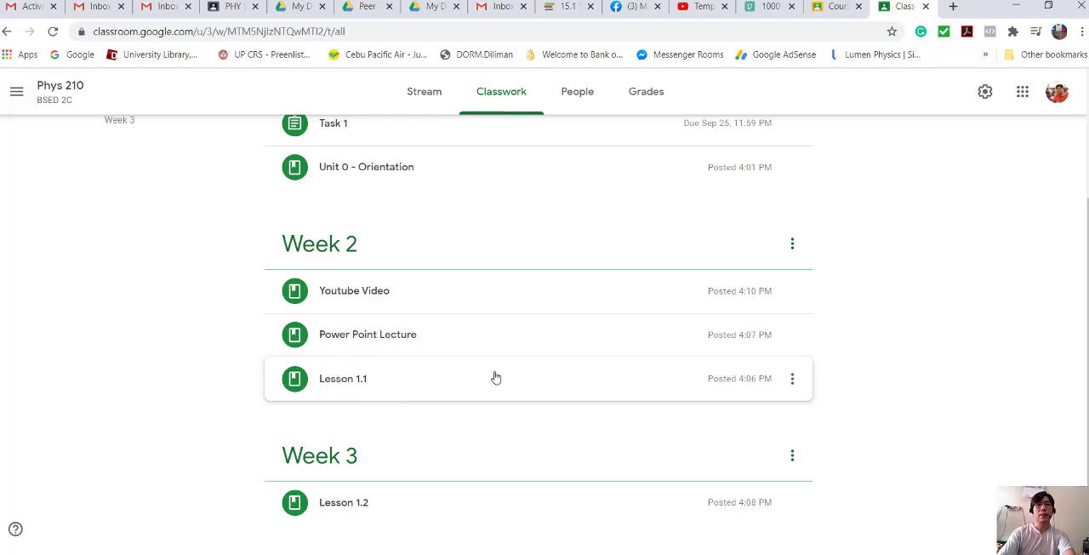
pyautogui.scroll(2, 505, 372)
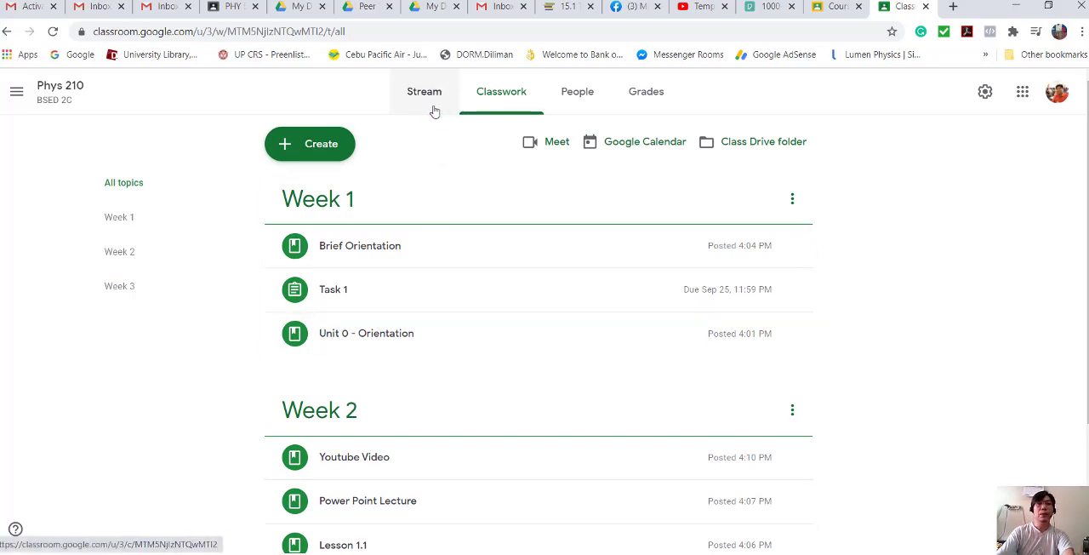
pyautogui.click(579, 95)
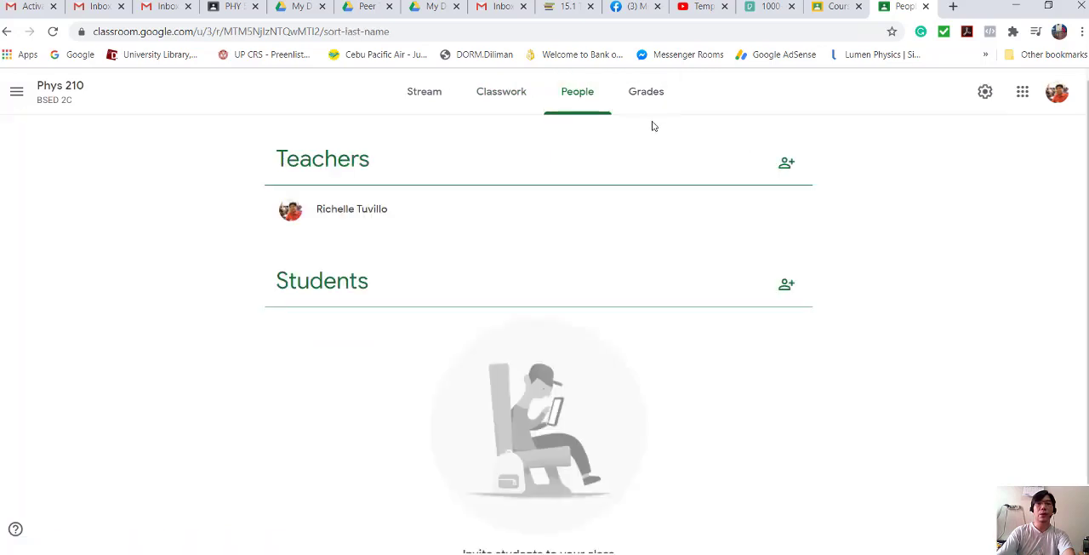
pyautogui.click(503, 96)
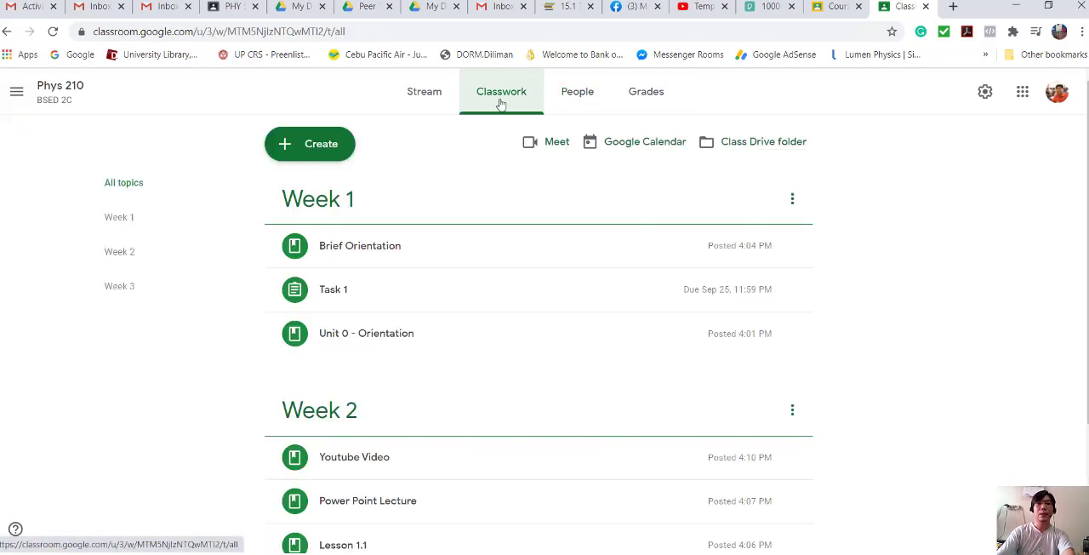
# - Upload Thermodynamics Banner 2 from the Thermodynamics Demo folder as the header photo of the class stream
pyautogui.click(439, 92)
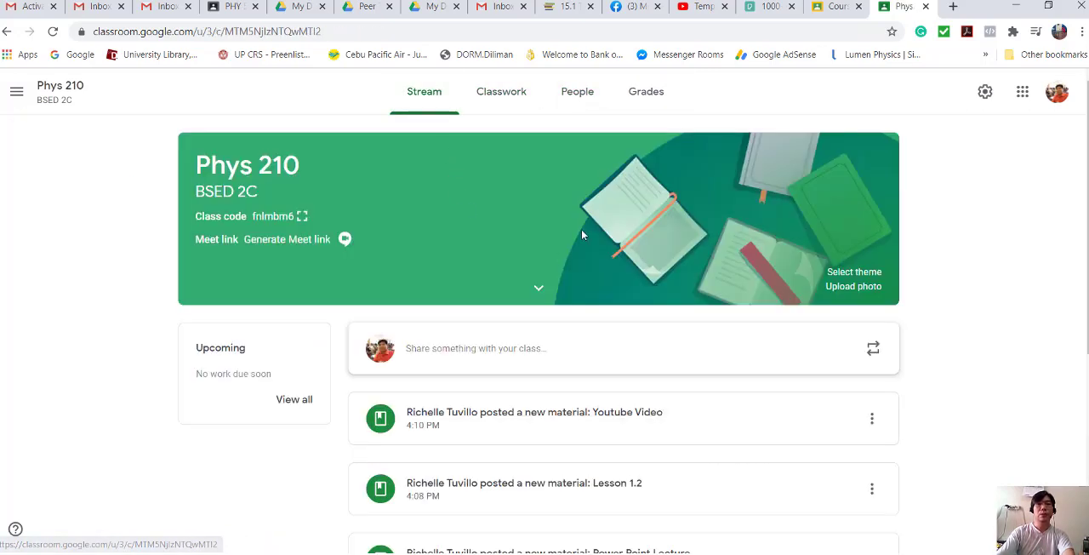
pyautogui.click(854, 287)
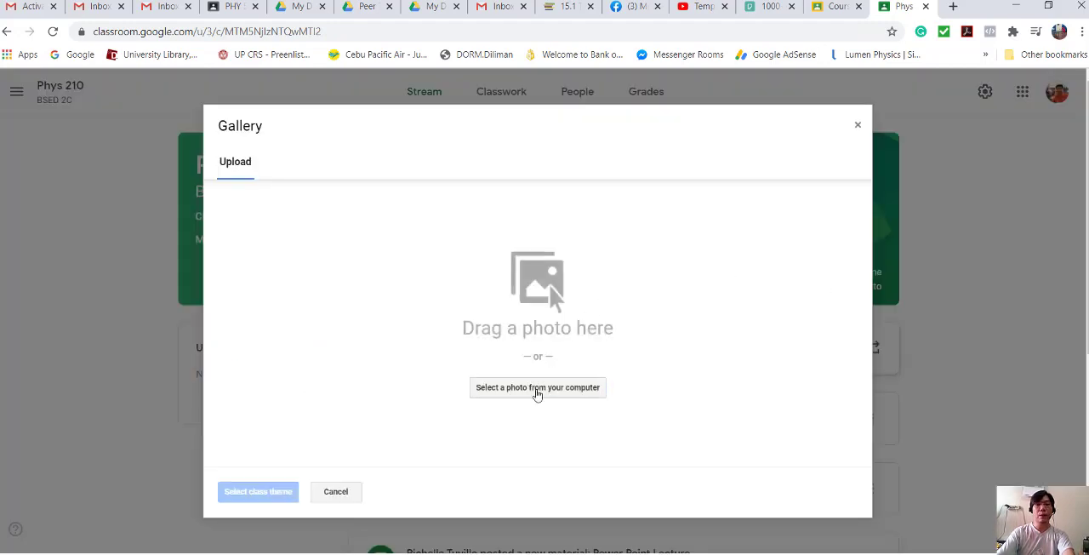
pyautogui.click(583, 389)
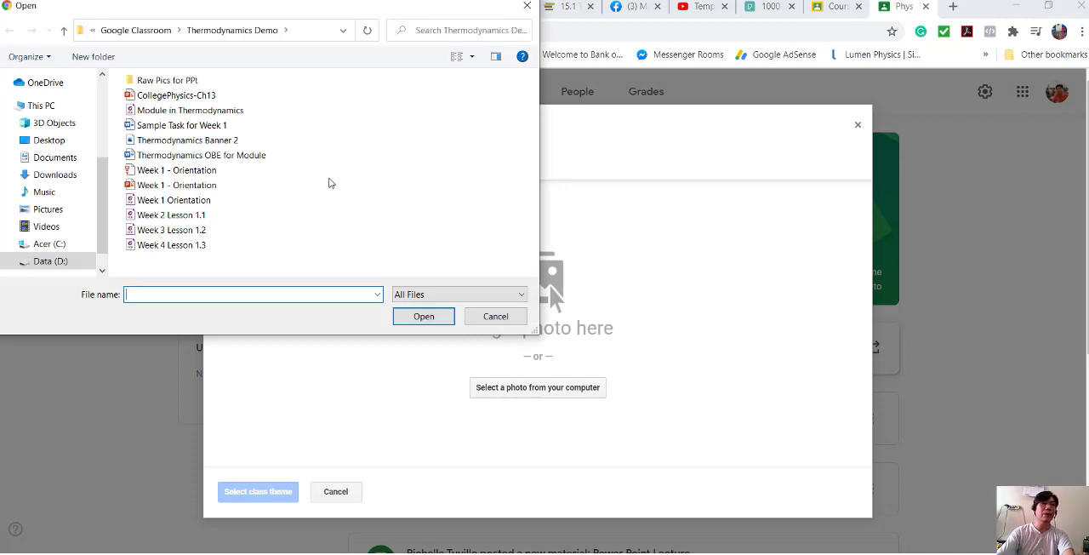
pyautogui.click(243, 140)
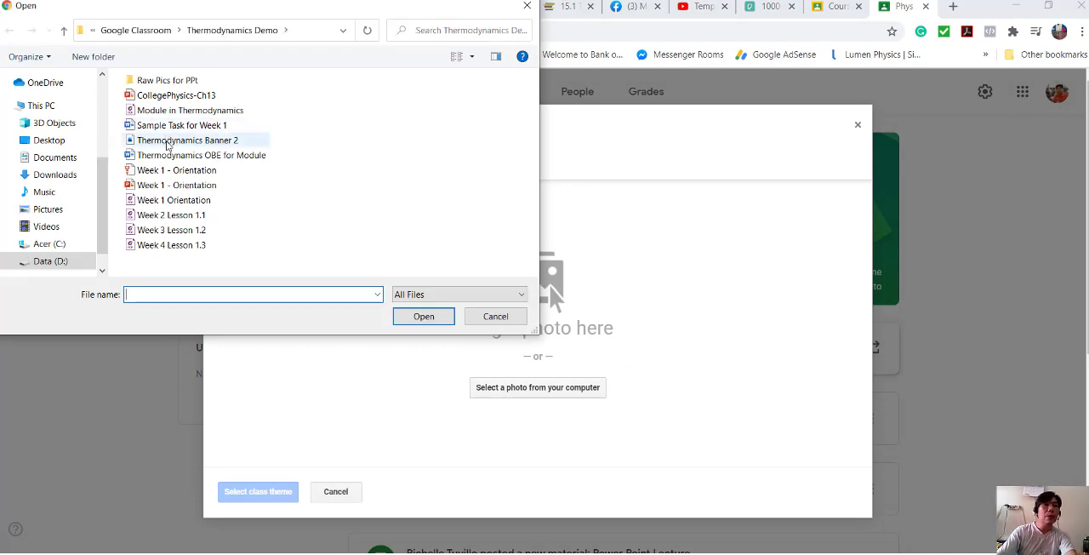
pyautogui.click(423, 316)
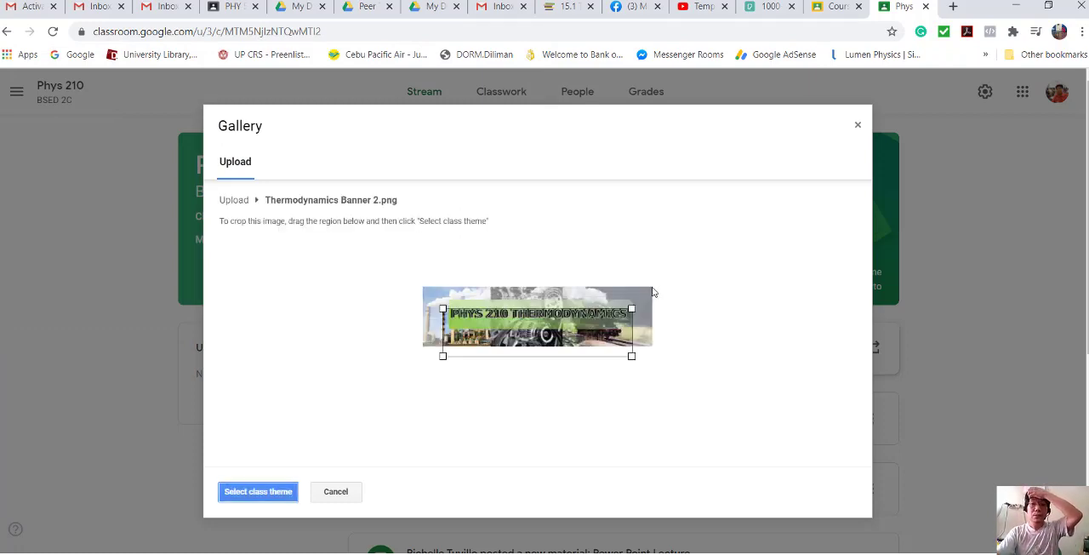
# - Enlarge and shift the crop region to cover the whole banner image, and apply it as the class theme
pyautogui.moveTo(631, 310); pyautogui.dragTo(644, 298)
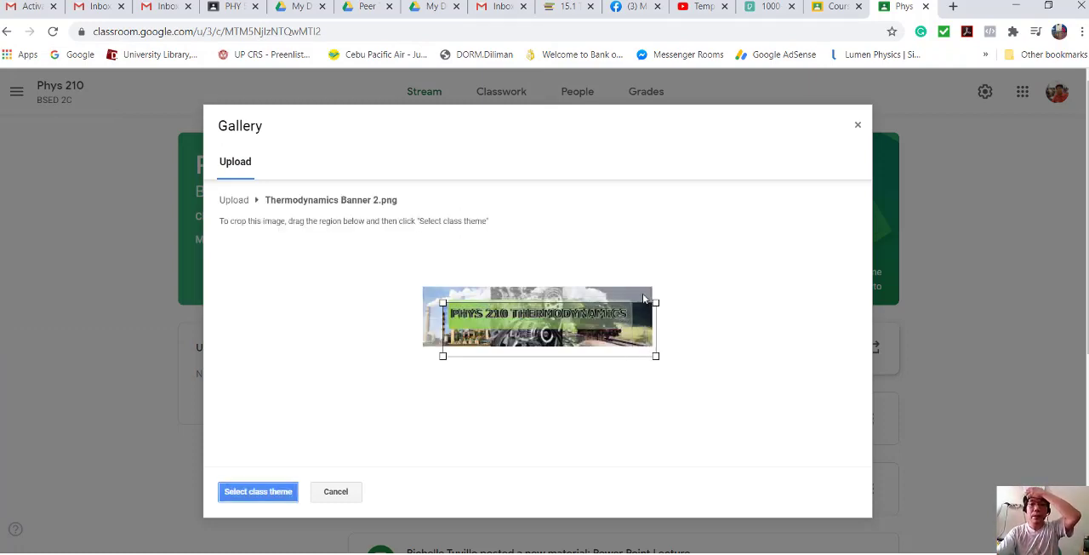
pyautogui.moveTo(441, 302); pyautogui.dragTo(431, 299)
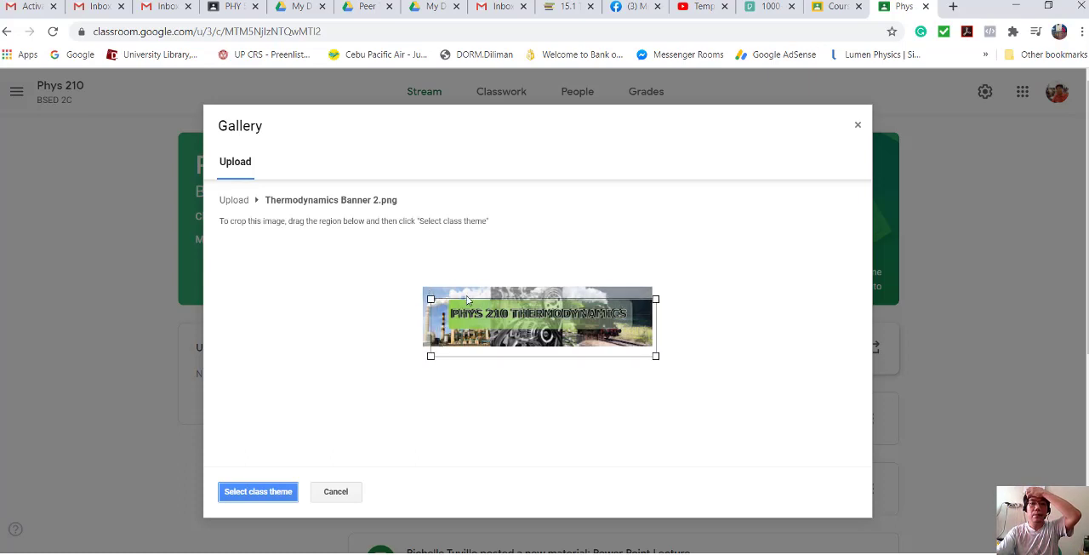
pyautogui.click(469, 298)
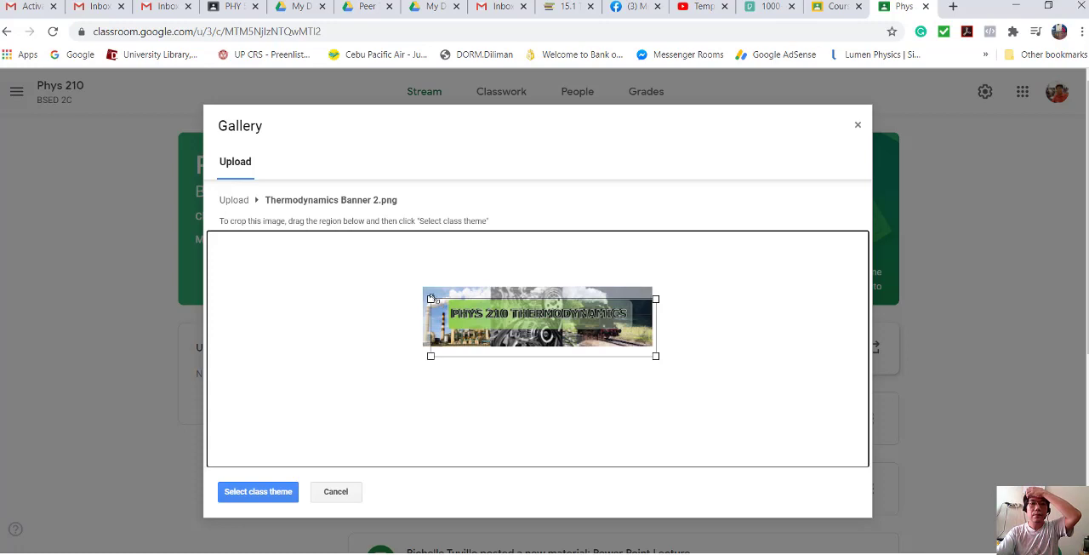
pyautogui.moveTo(431, 298); pyautogui.dragTo(428, 299)
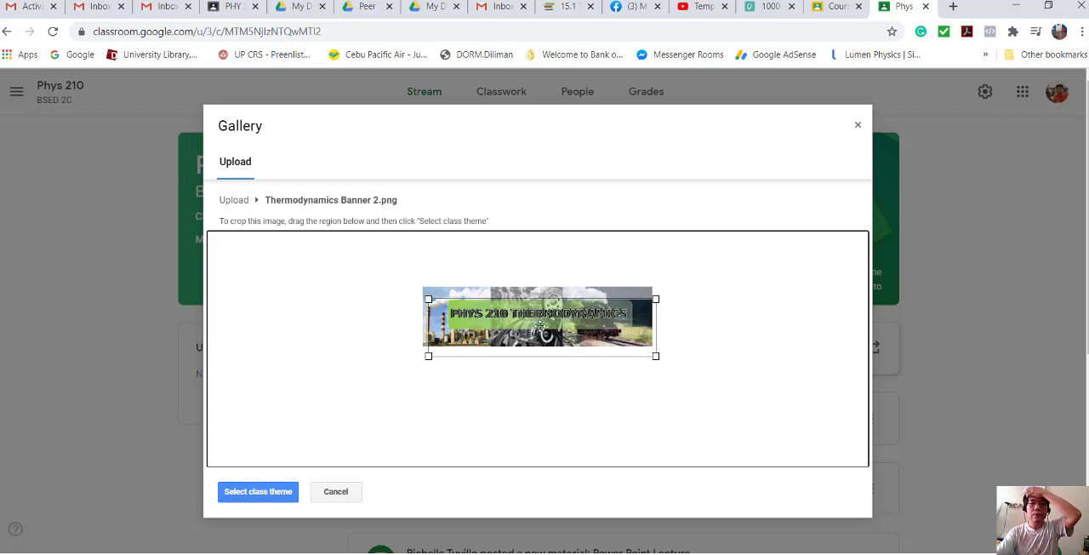
pyautogui.moveTo(540, 326); pyautogui.dragTo(538, 315)
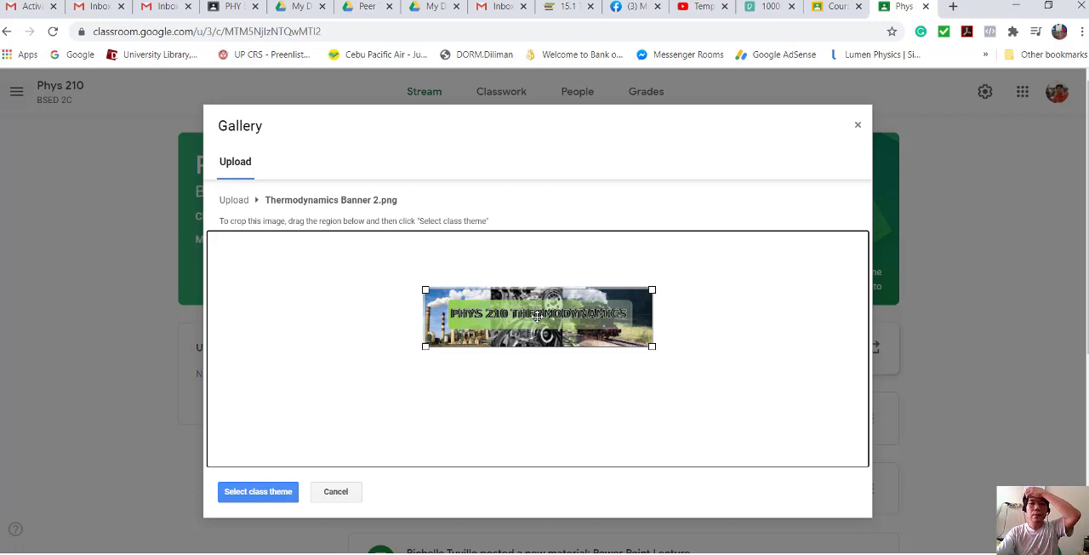
pyautogui.click(266, 492)
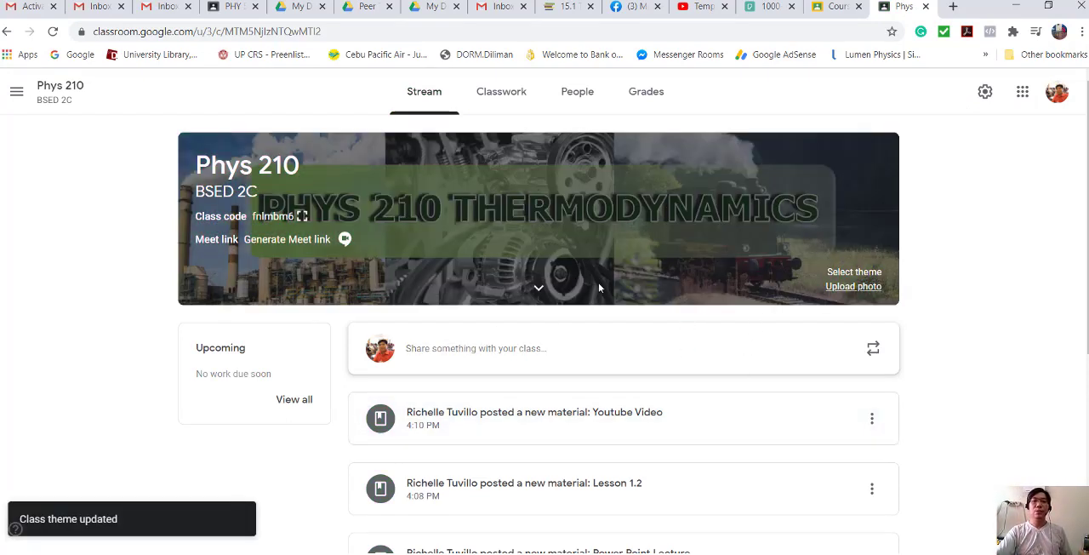
# - Look over the class stream with its new banner, and return to the Classroom home page listing all classes
pyautogui.scroll(-4, 642, 298)
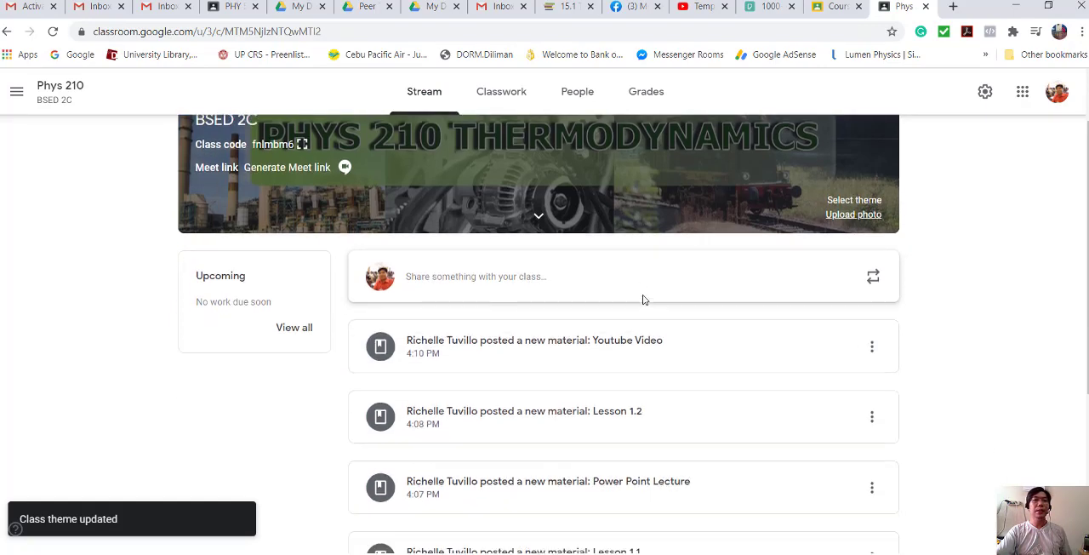
pyautogui.scroll(4, 643, 301)
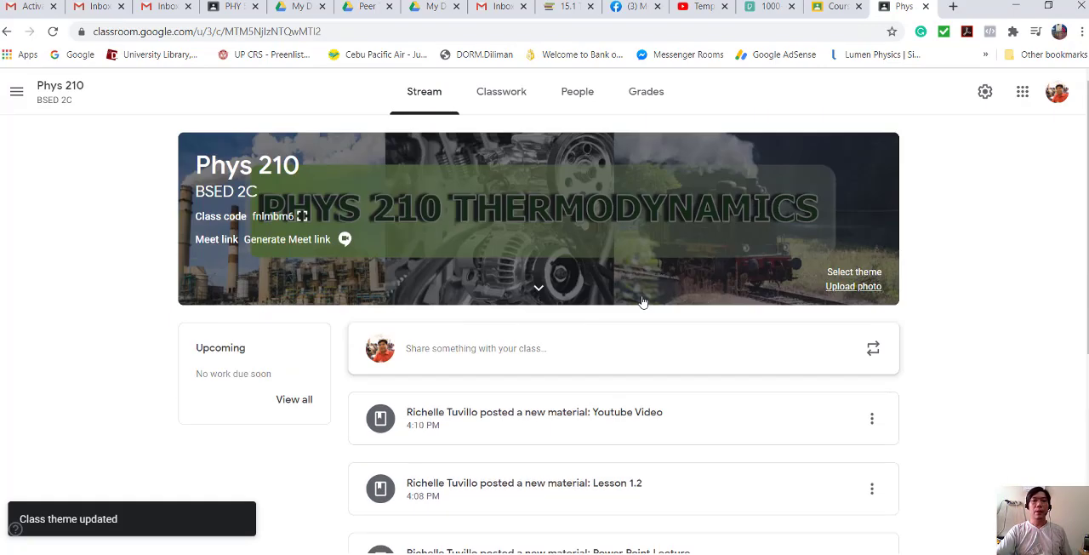
pyautogui.click(24, 99)
pyautogui.click(62, 95)
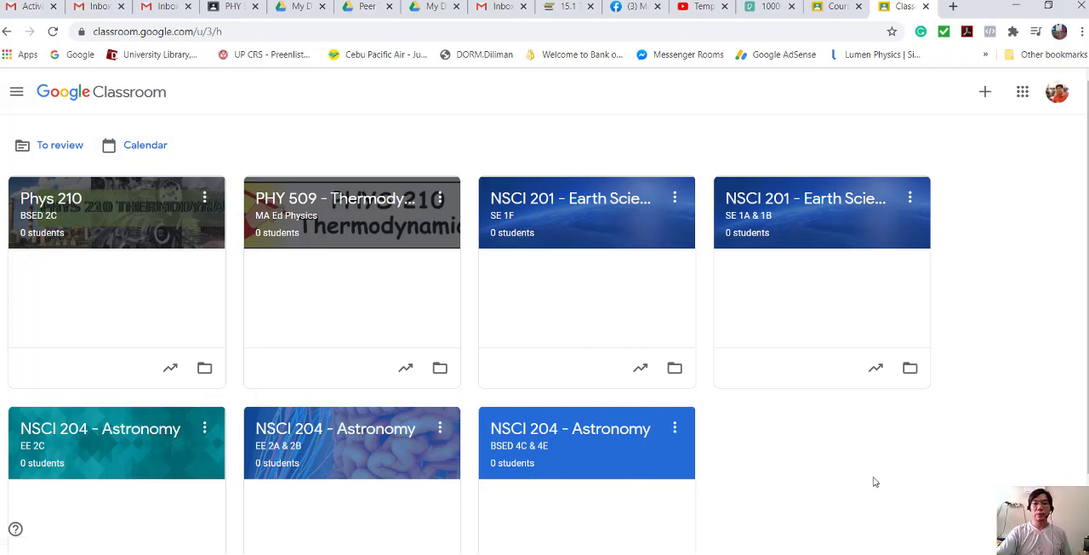
pyautogui.hotkey('alt', 'Tab')
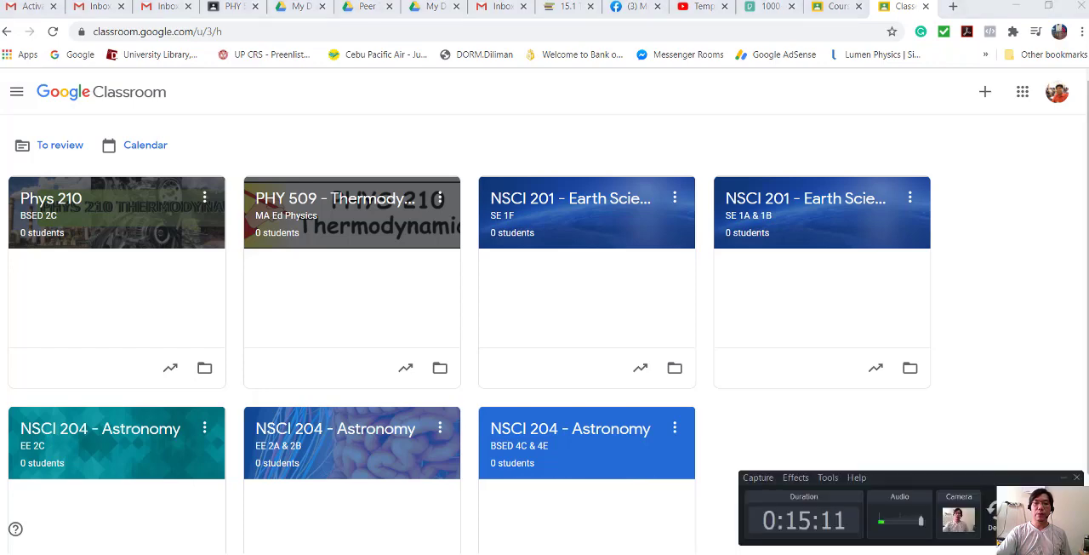